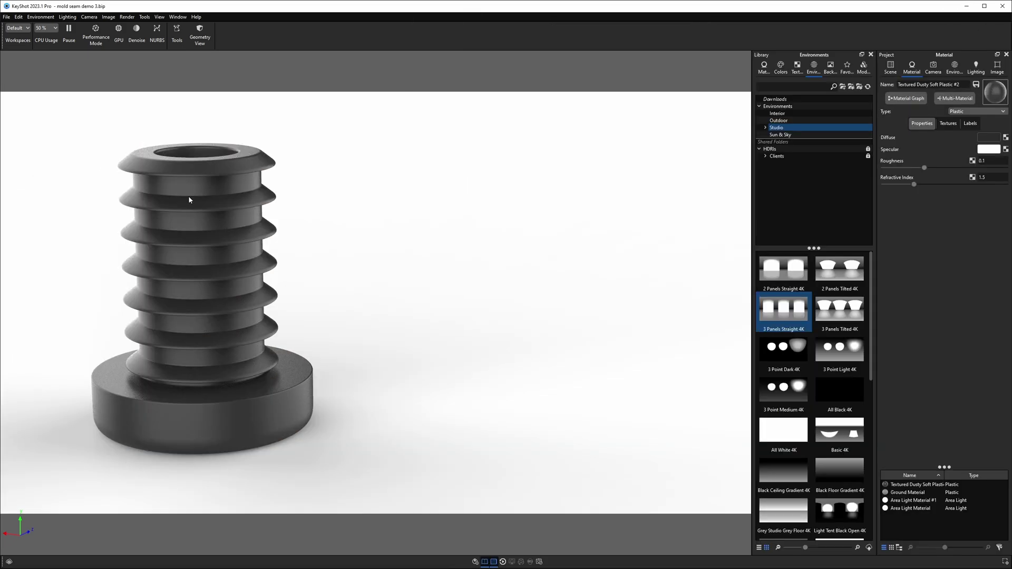
- Open the material graph of the threaded part's plastic and move the Plastic node close to the Material node
{"action": "left_click", "coordinate": [906, 100]}
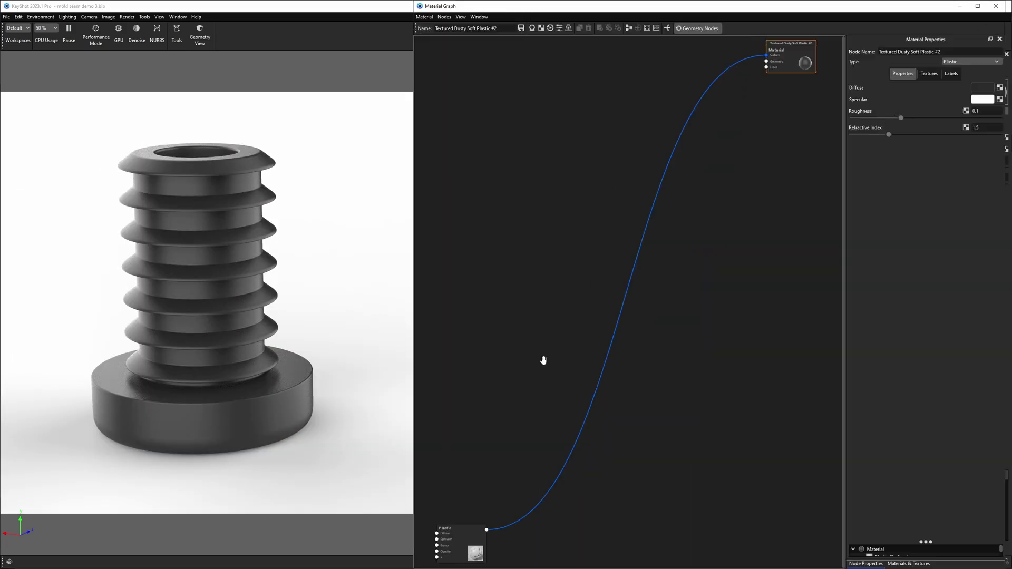
{"action": "scroll", "coordinate": [725, 205], "scroll_direction": "up", "scroll_amount": 3}
{"action": "left_click_drag", "start_coordinate": [722, 221], "coordinate": [785, 79]}
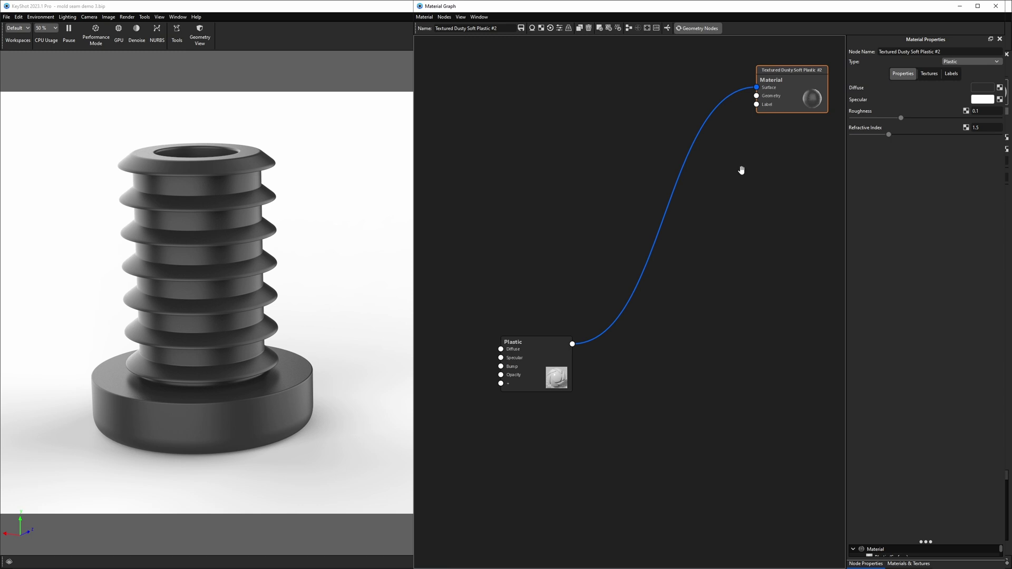
{"action": "left_click_drag", "start_coordinate": [545, 348], "coordinate": [677, 133]}
{"action": "left_click_drag", "start_coordinate": [250, 191], "coordinate": [211, 160]}
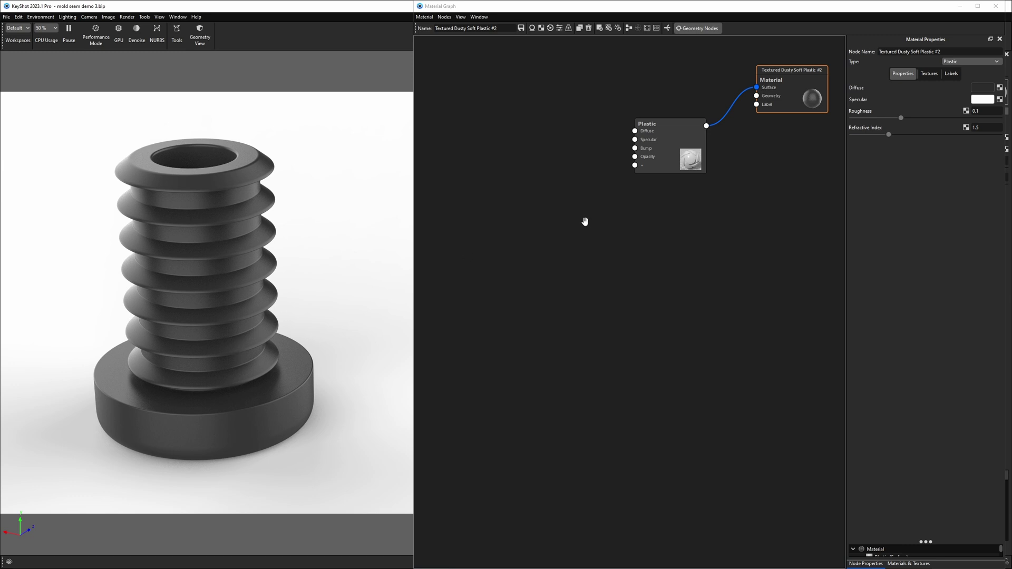
- Add two Mesh texture nodes, one above the other, beside the Plastic node
{"action": "right_click", "coordinate": [504, 188]}
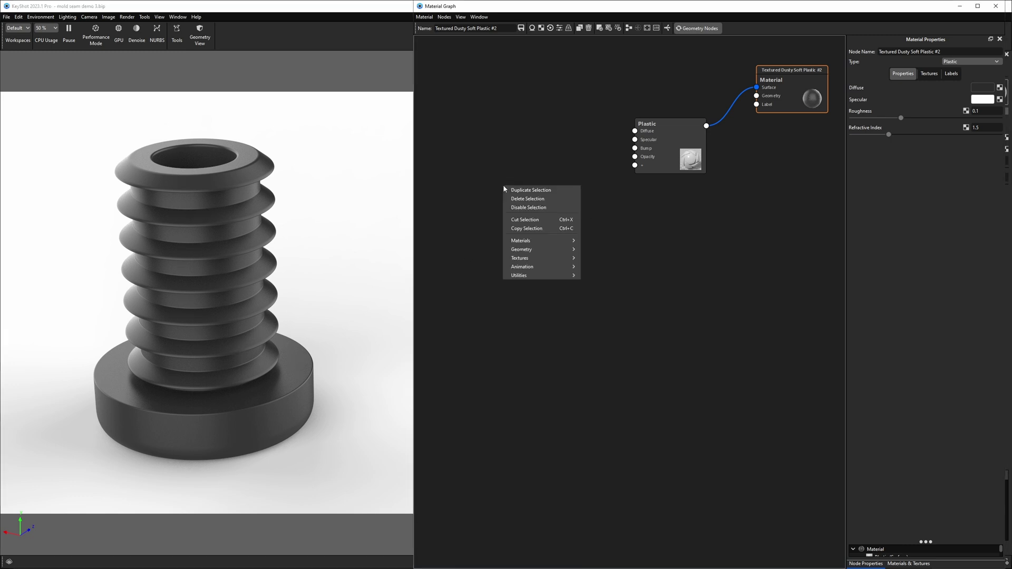
{"action": "mouse_move", "coordinate": [533, 257]}
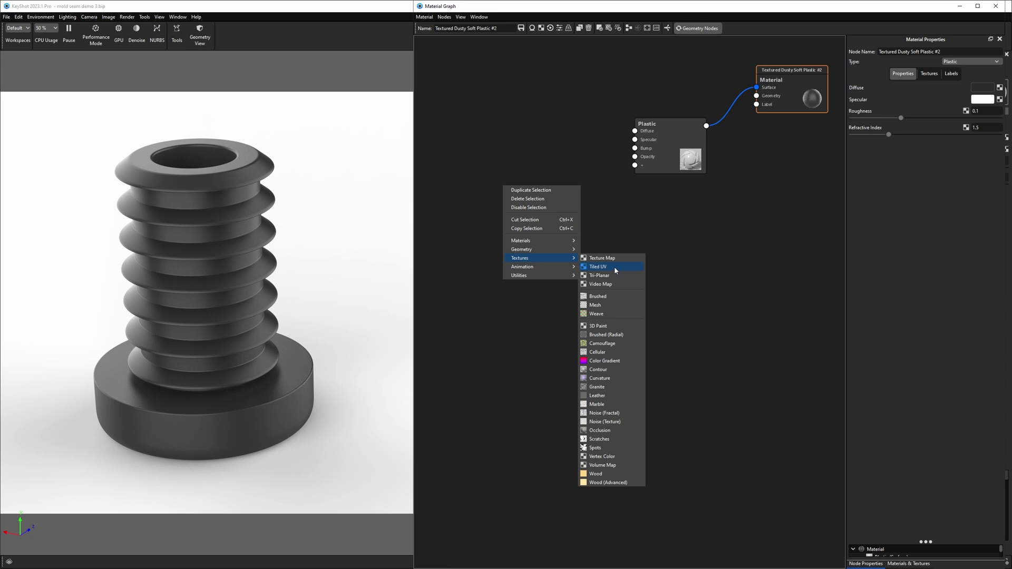
{"action": "left_click", "coordinate": [595, 305]}
{"action": "mouse_move", "coordinate": [538, 187]}
{"action": "left_mouse_down"}
{"action": "mouse_move", "coordinate": [533, 162]}
{"action": "mouse_move", "coordinate": [515, 204]}
{"action": "mouse_move", "coordinate": [520, 193]}
{"action": "left_mouse_up"}
- Add a Displace geometry node below the Plastic node and connect it to the Material node's Geometry input
{"action": "right_click", "coordinate": [609, 197]}
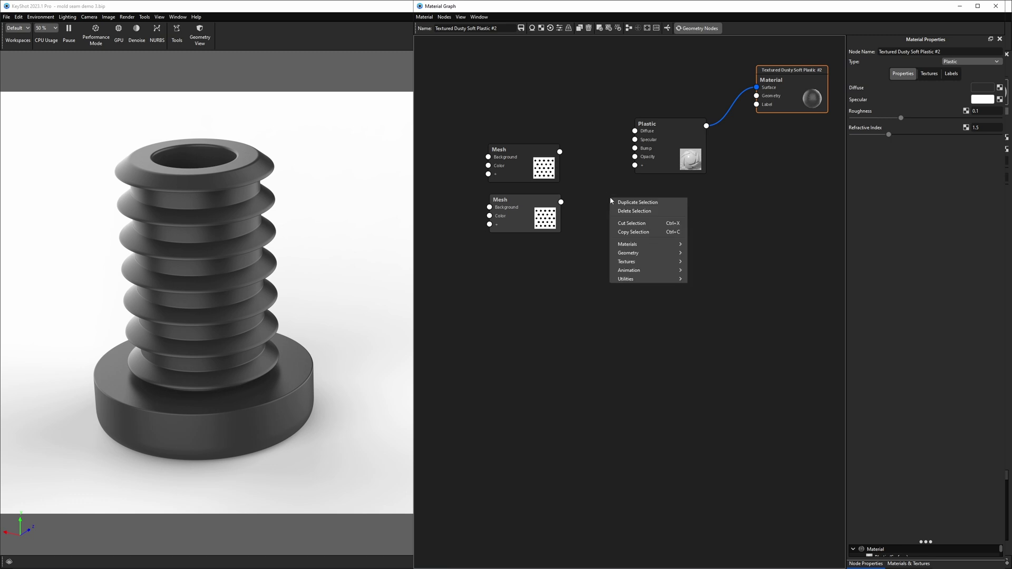
{"action": "mouse_move", "coordinate": [624, 253]}
{"action": "left_click", "coordinate": [708, 261]}
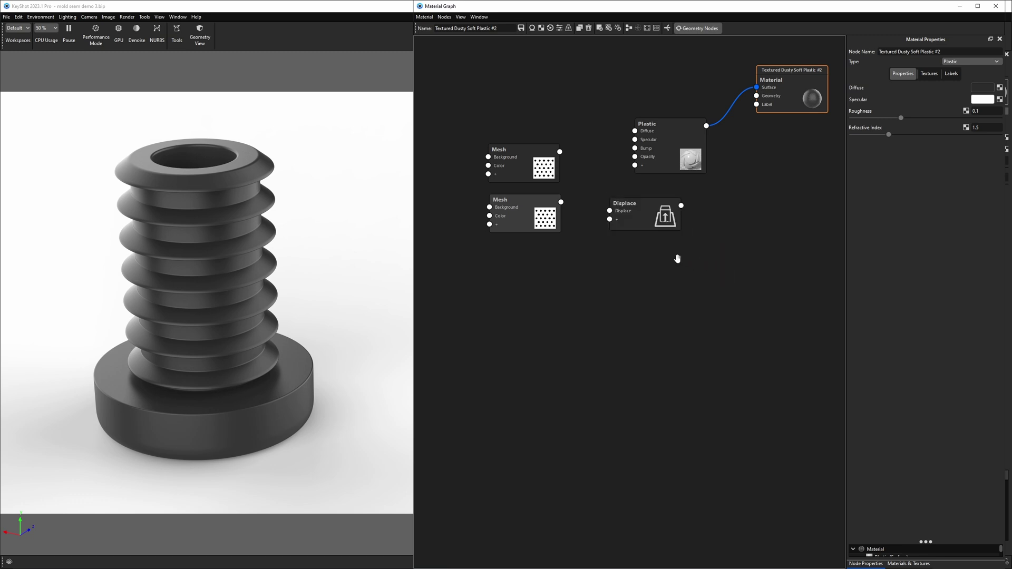
{"action": "left_click_drag", "start_coordinate": [655, 211], "coordinate": [675, 203]}
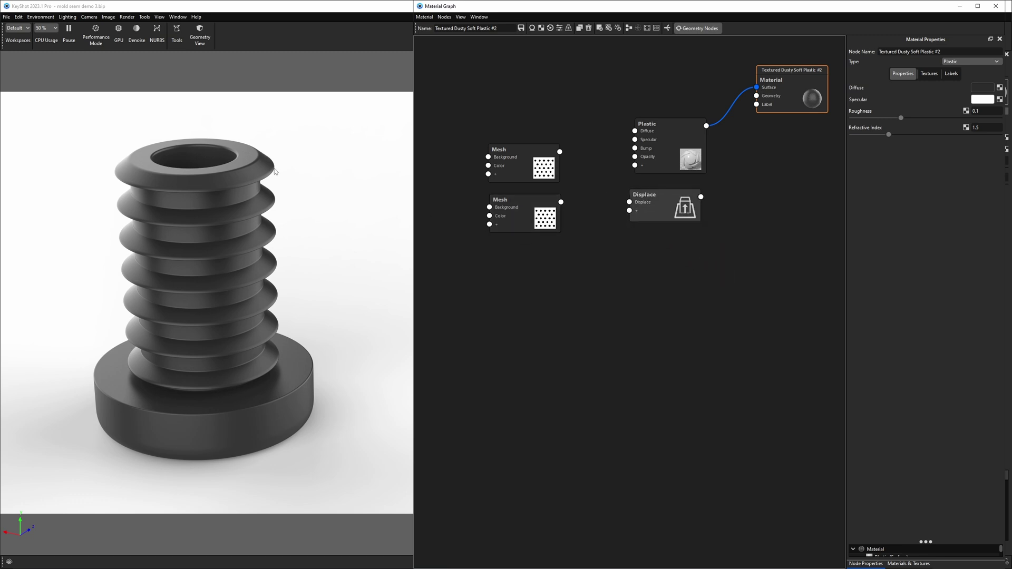
{"action": "left_click_drag", "start_coordinate": [700, 196], "coordinate": [790, 109]}
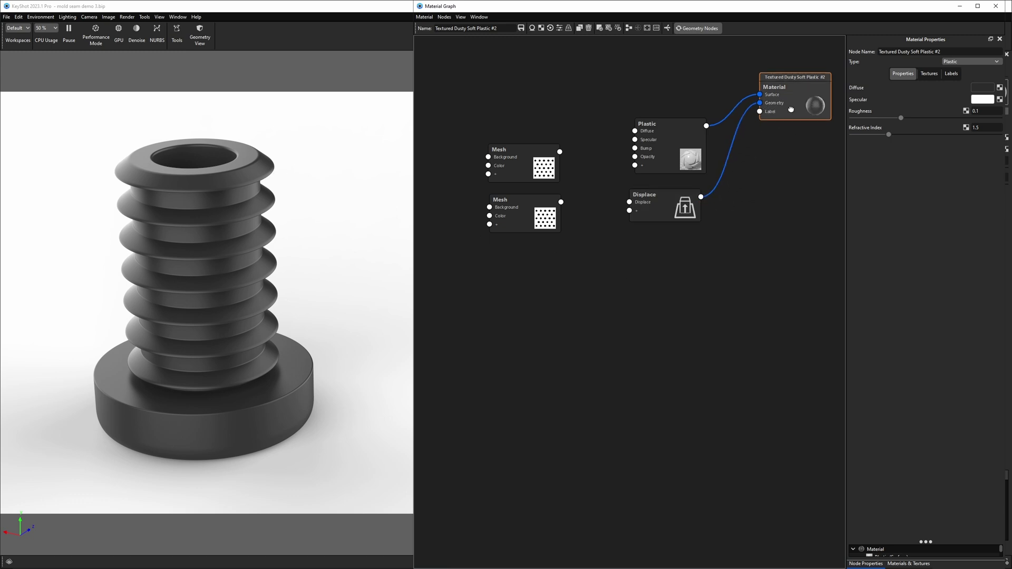
- Rearrange the Plastic node and the two Mesh nodes to leave more space between them
{"action": "left_click_drag", "start_coordinate": [677, 147], "coordinate": [679, 135]}
{"action": "left_click_drag", "start_coordinate": [543, 205], "coordinate": [540, 235]}
{"action": "left_click", "coordinate": [527, 178]}
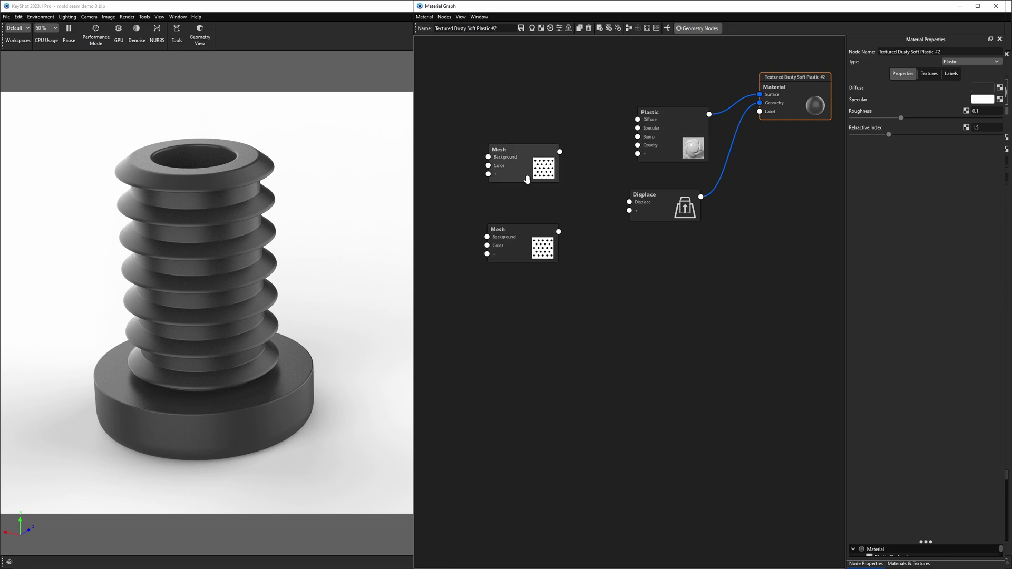
{"action": "left_click_drag", "start_coordinate": [520, 163], "coordinate": [526, 168]}
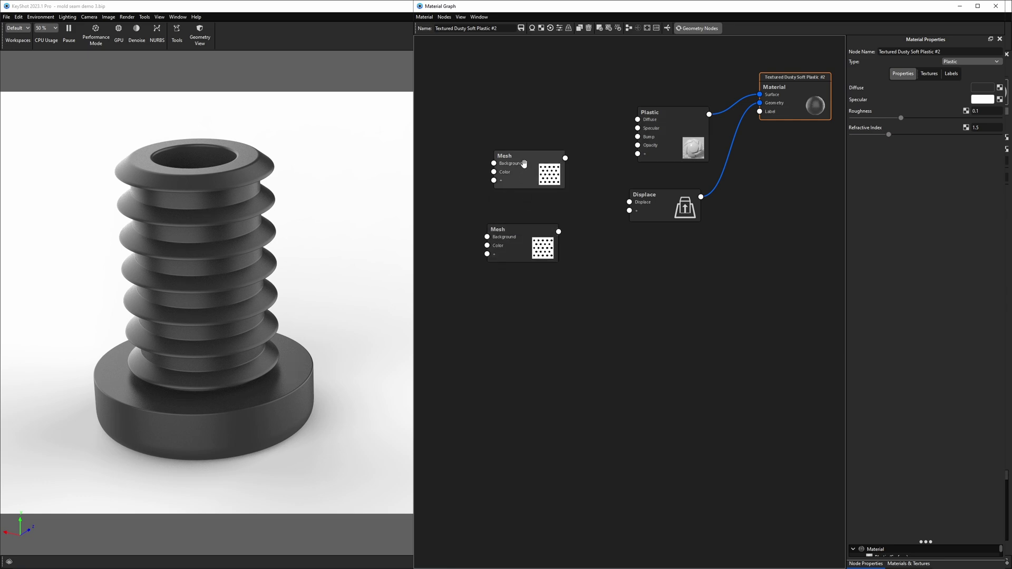
- Preview the upper Mesh texture and give it planar mapping centered on the part with the Line shape
{"action": "left_click", "coordinate": [523, 163]}
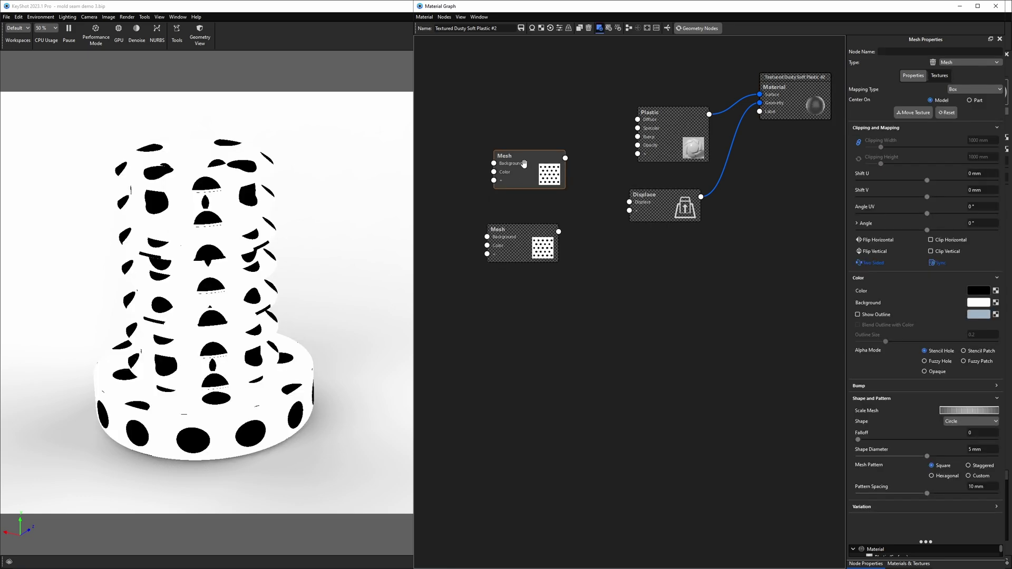
{"action": "left_click", "coordinate": [960, 90]}
{"action": "left_click", "coordinate": [960, 98]}
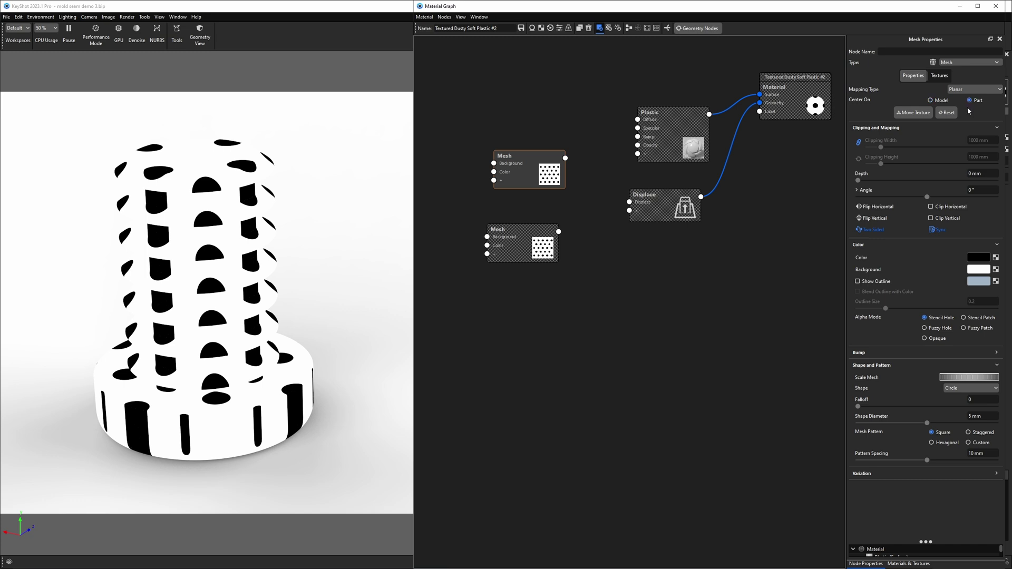
{"action": "left_click", "coordinate": [951, 389]}
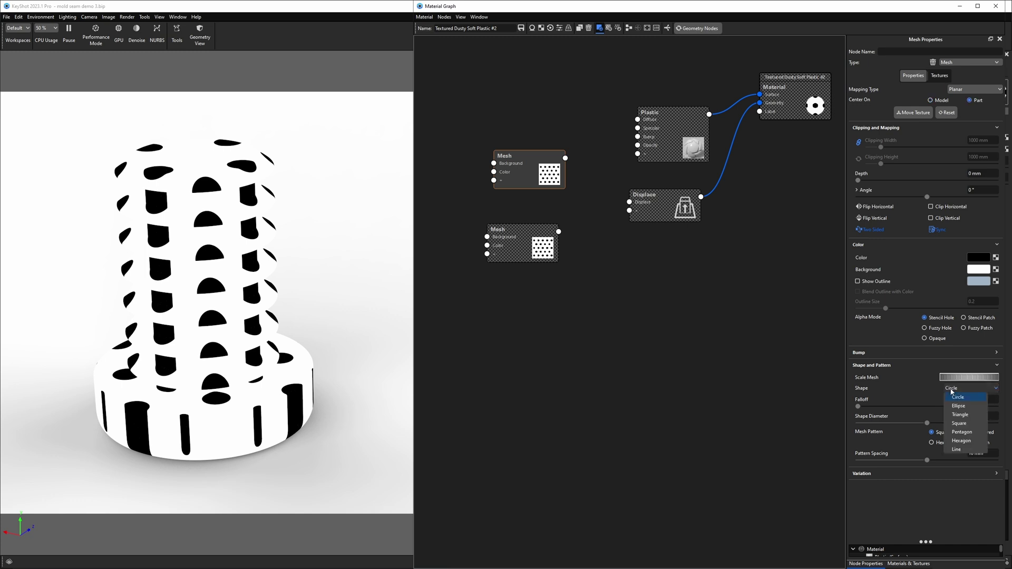
{"action": "left_click", "coordinate": [953, 450]}
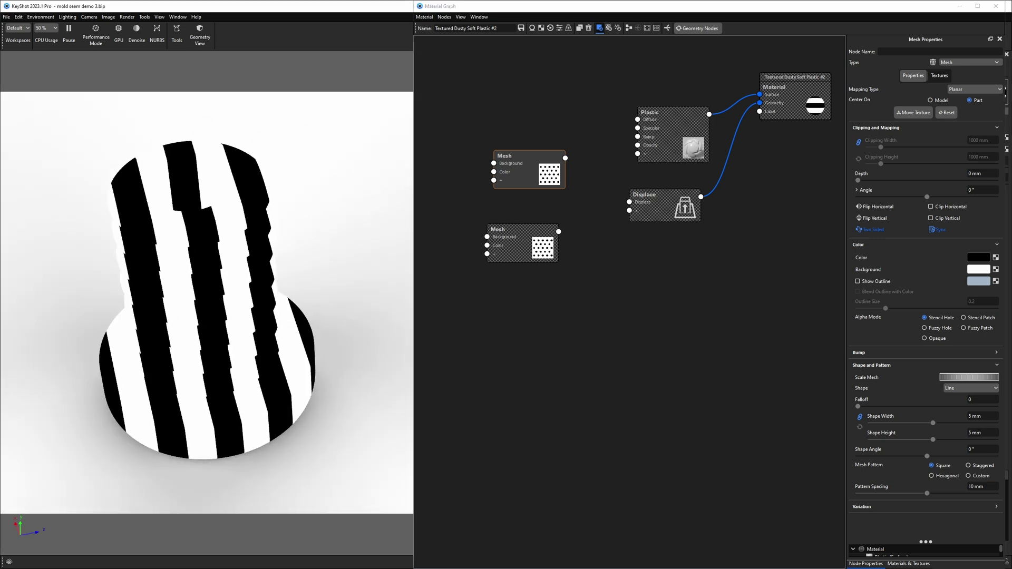
- Set the upper Mesh texture's pattern spacing to 100 mm so a single line crosses the part
{"action": "left_click_drag", "start_coordinate": [986, 486], "coordinate": [903, 483]}
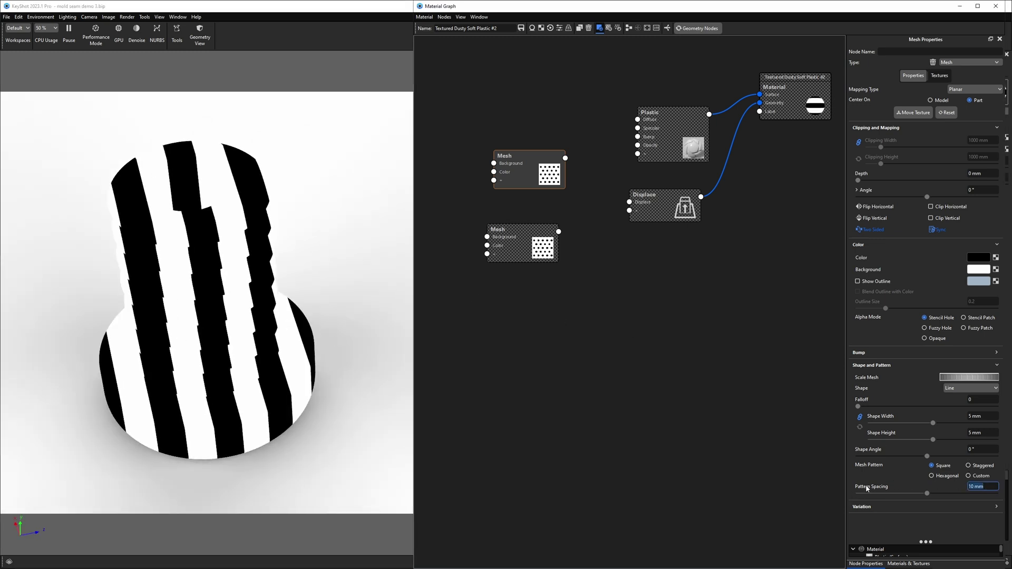
{"action": "type", "text": "100"}
{"action": "key", "text": "Return"}
{"action": "left_click_drag", "start_coordinate": [257, 296], "coordinate": [321, 416]}
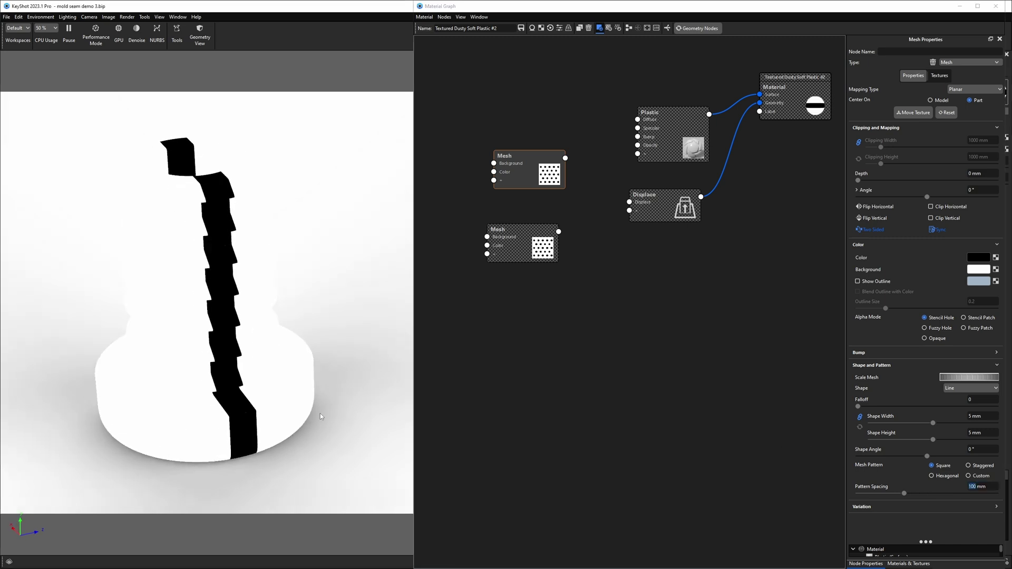
- Set the line's linked shape width and height to 0.2 mm and adjust the upper Mesh and Displace node positions
{"action": "left_click", "coordinate": [942, 411]}
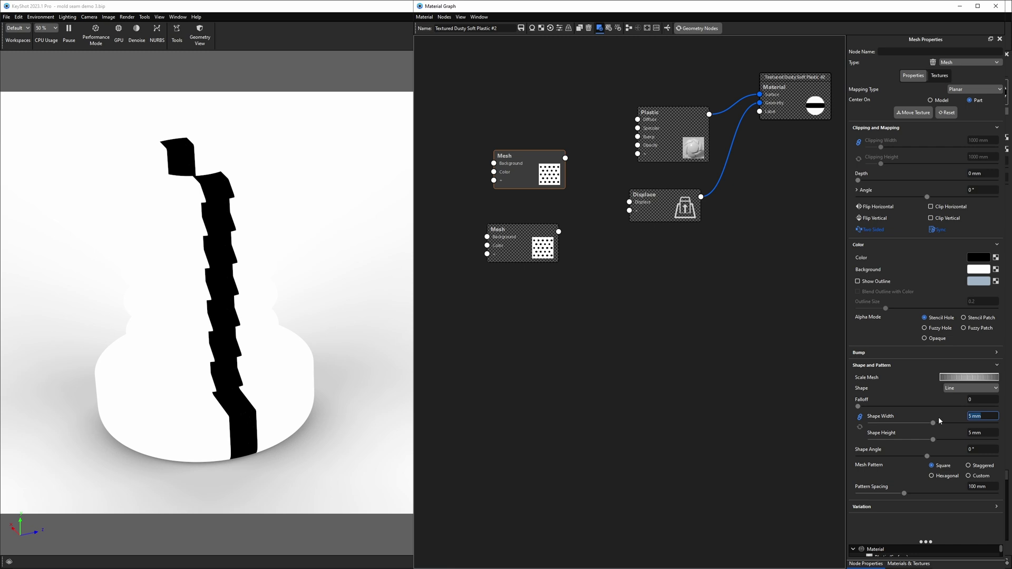
{"action": "type", "text": "0.2"}
{"action": "key", "text": "Return"}
{"action": "left_click_drag", "start_coordinate": [319, 281], "coordinate": [332, 258]}
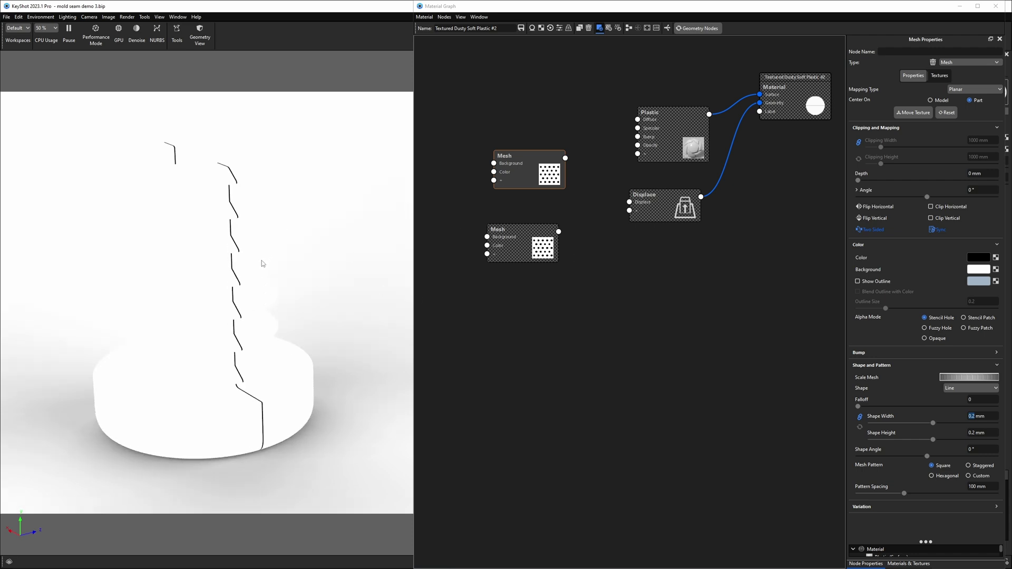
{"action": "left_click", "coordinate": [655, 210]}
{"action": "left_click_drag", "start_coordinate": [510, 180], "coordinate": [509, 194]}
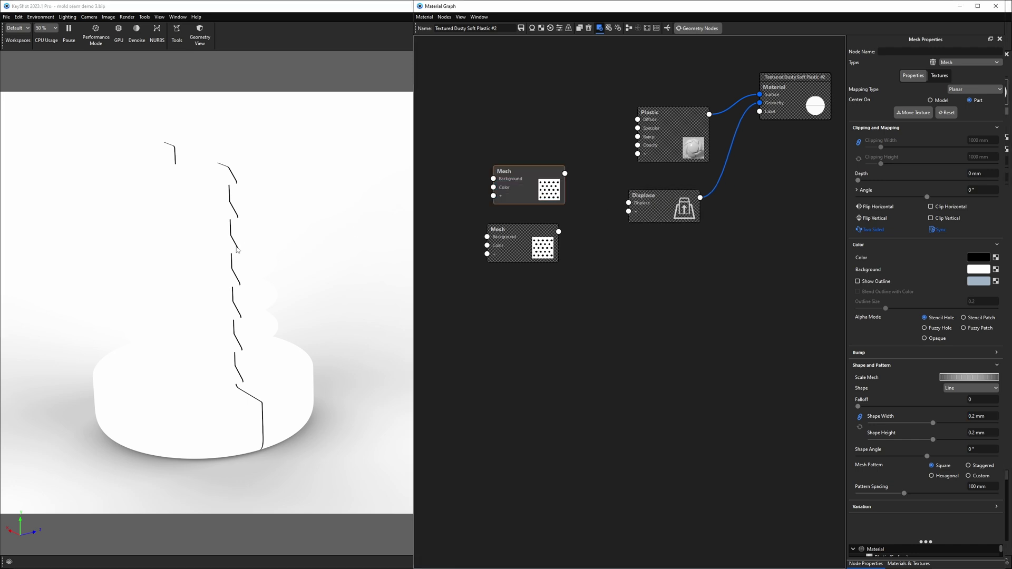
- Set the upper Mesh texture's color to white and its background to black
{"action": "left_click", "coordinate": [977, 257]}
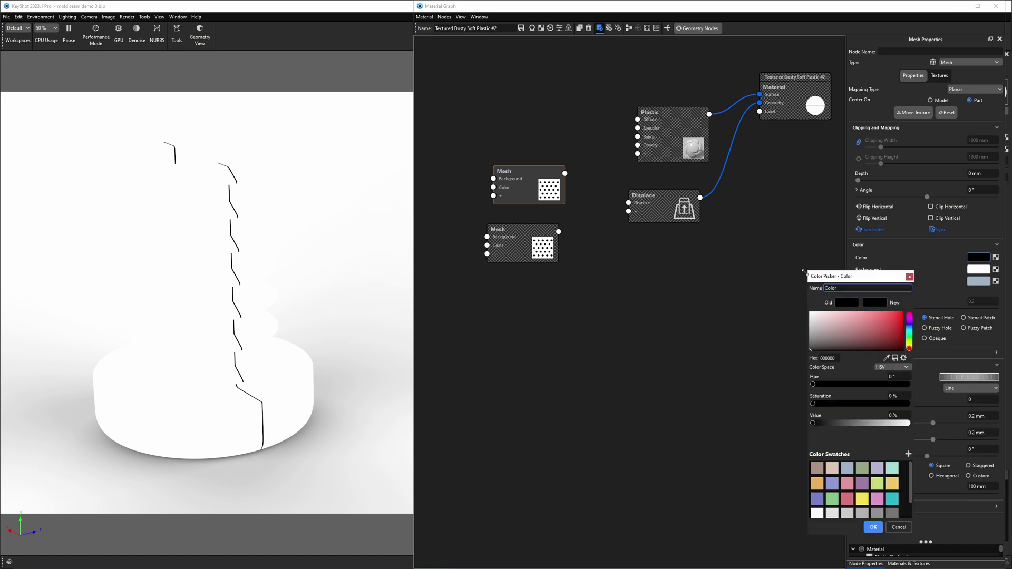
{"action": "left_click_drag", "start_coordinate": [830, 329], "coordinate": [810, 312]}
{"action": "left_click", "coordinate": [873, 527]}
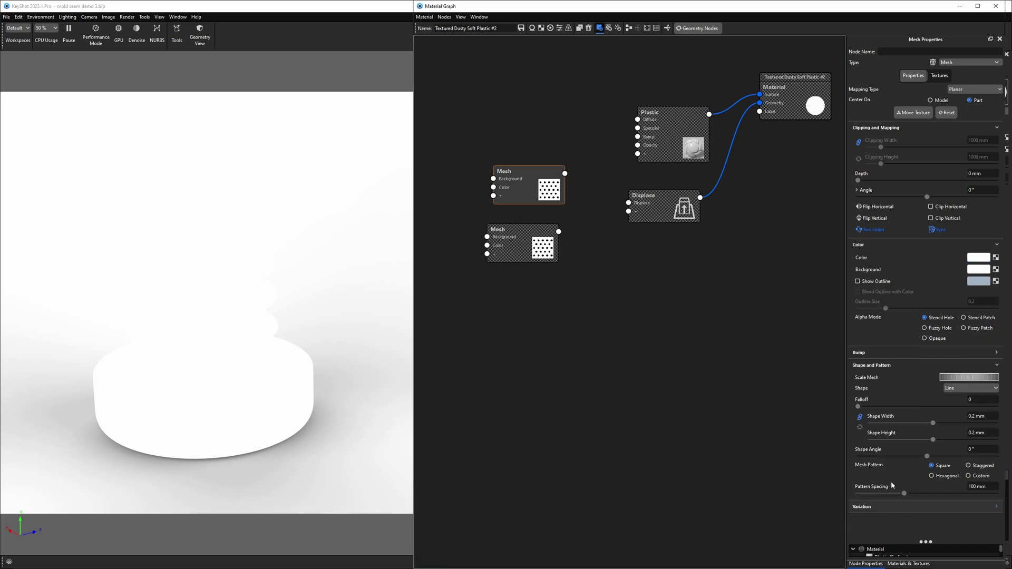
{"action": "left_click", "coordinate": [978, 269]}
{"action": "left_click_drag", "start_coordinate": [993, 280], "coordinate": [768, 272]}
{"action": "left_click_drag", "start_coordinate": [755, 309], "coordinate": [737, 412]}
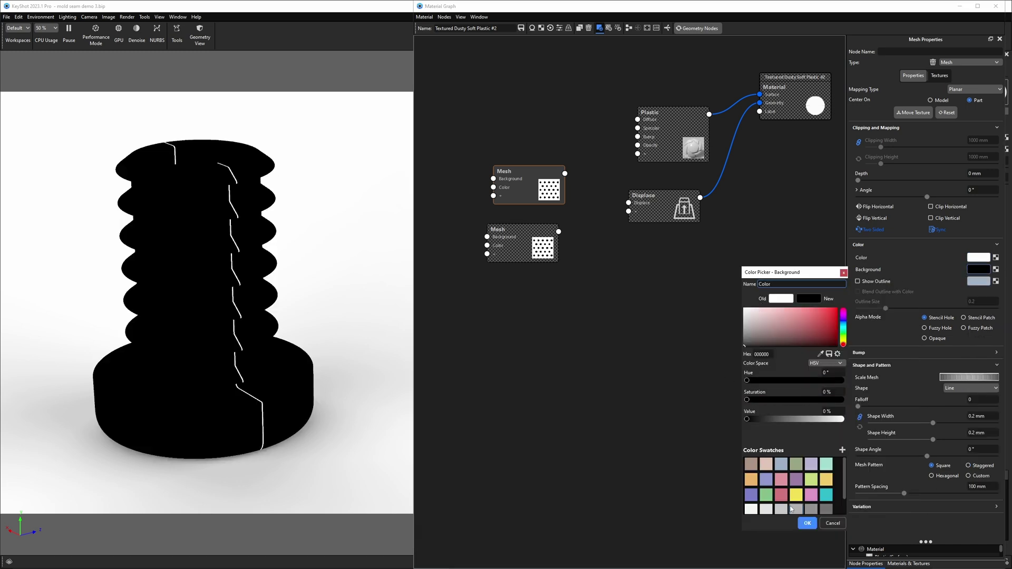
{"action": "left_click", "coordinate": [807, 523]}
- Check the seam line around the part and connect the upper Mesh node to the Displace node's Displace input
{"action": "mouse_move", "coordinate": [258, 179]}
{"action": "left_mouse_down"}
{"action": "mouse_move", "coordinate": [253, 248]}
{"action": "mouse_move", "coordinate": [252, 184]}
{"action": "left_mouse_up"}
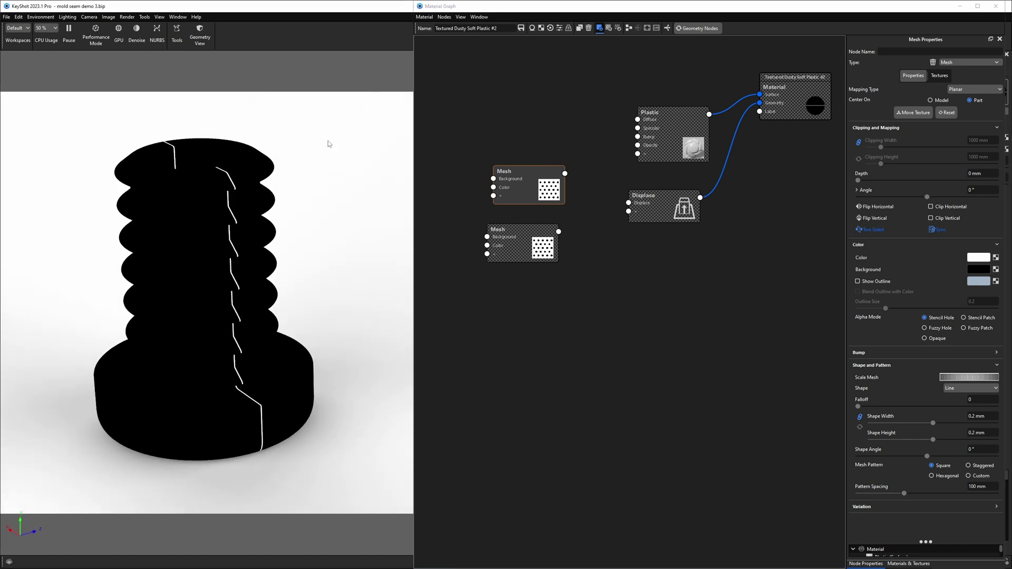
{"action": "left_click_drag", "start_coordinate": [308, 258], "coordinate": [311, 222]}
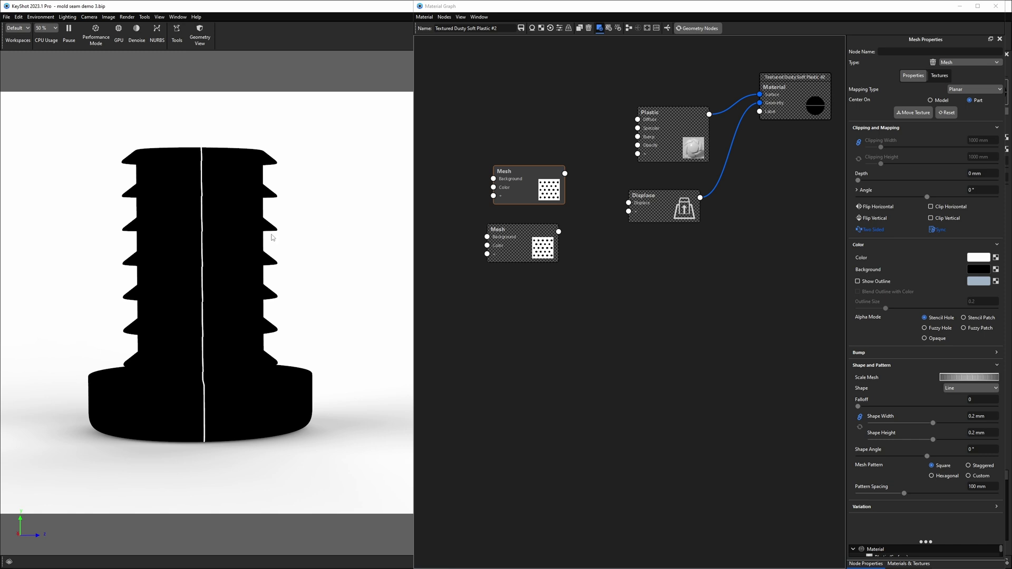
{"action": "left_click_drag", "start_coordinate": [210, 156], "coordinate": [316, 329]}
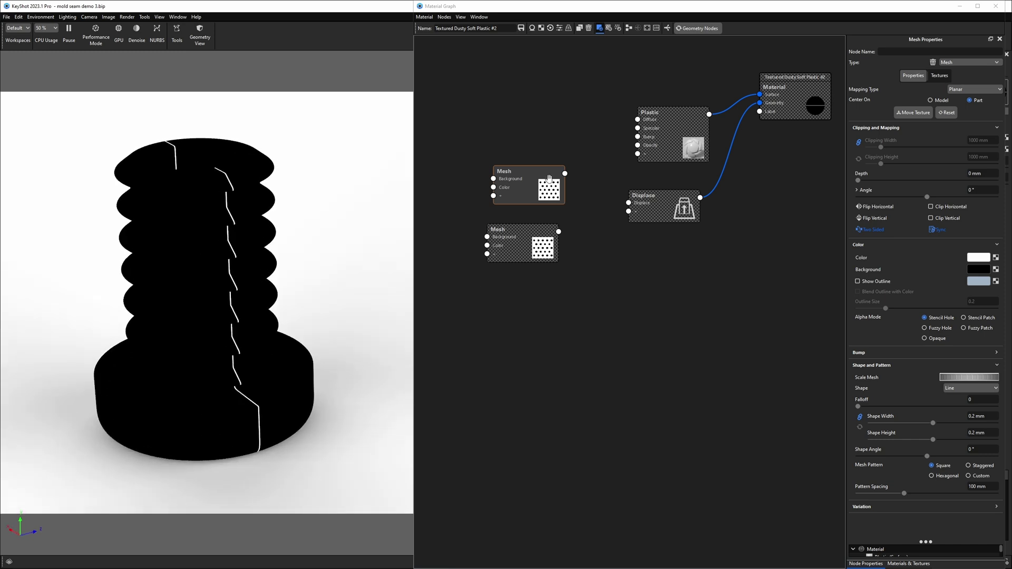
{"action": "left_click_drag", "start_coordinate": [565, 173], "coordinate": [629, 203]}
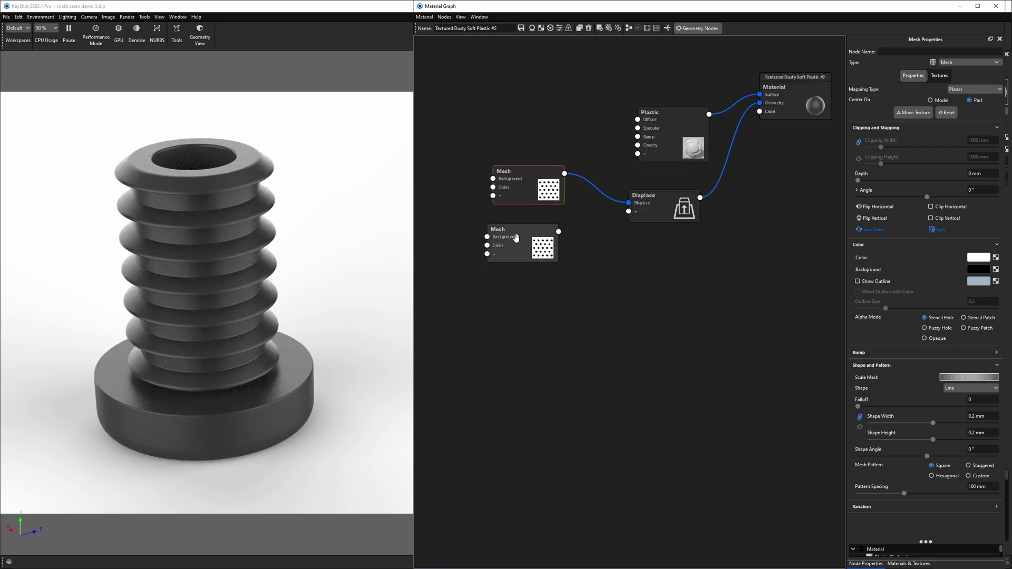
- Align the lower Mesh node beneath the upper one and select it for editing
{"action": "left_click", "coordinate": [516, 239]}
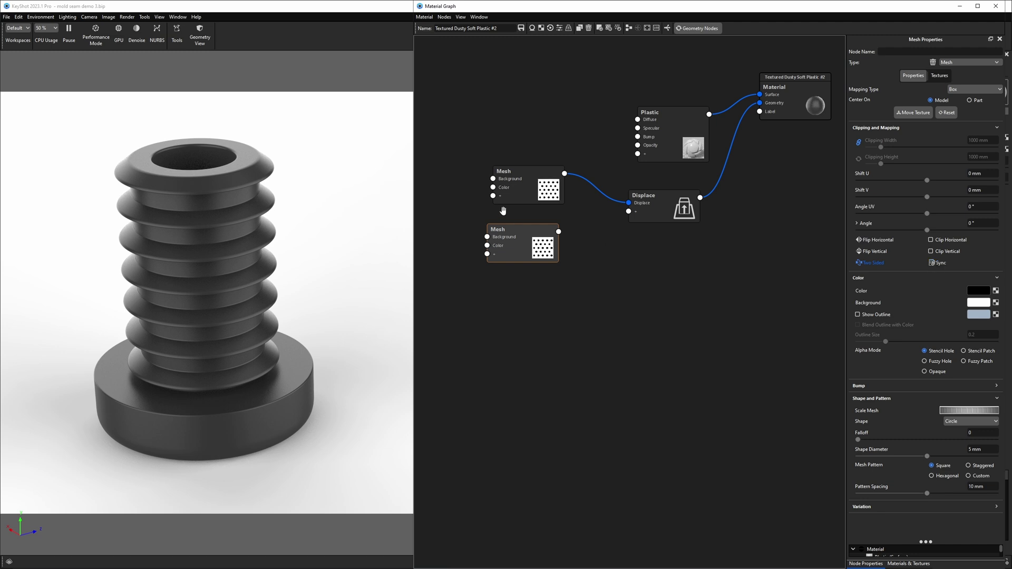
{"action": "left_click_drag", "start_coordinate": [514, 244], "coordinate": [521, 237]}
{"action": "left_click", "coordinate": [520, 190]}
{"action": "left_click", "coordinate": [527, 232]}
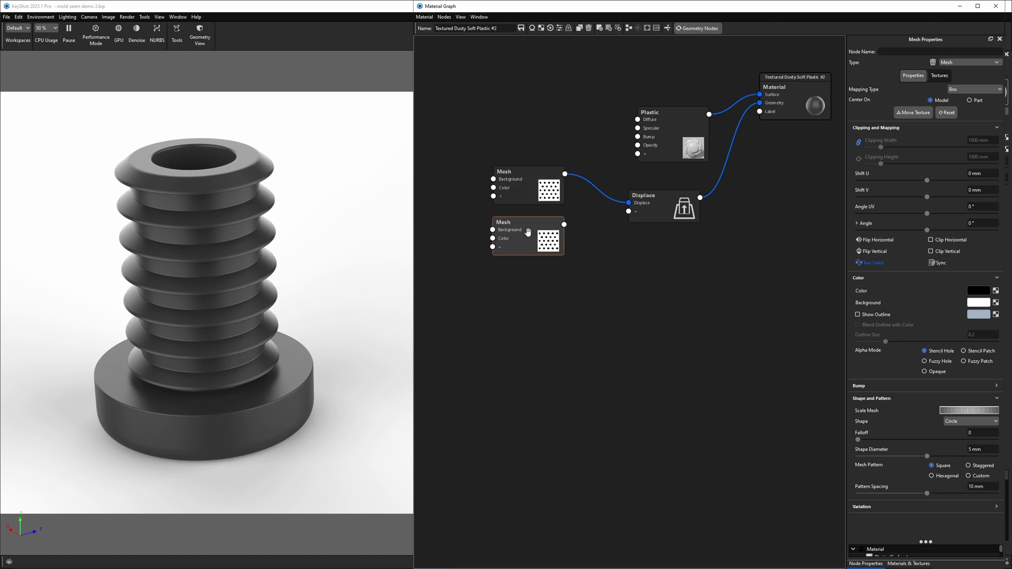
- Preview the lower Mesh texture and set its mapping to Planar centered on the part, keeping the Circle shape
{"action": "key", "text": "c"}
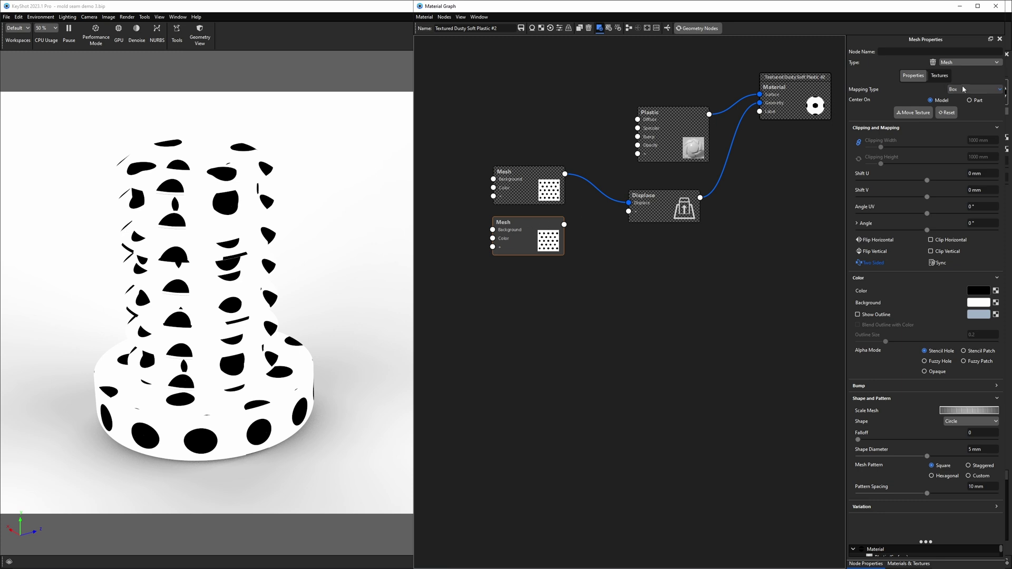
{"action": "left_click", "coordinate": [963, 90]}
{"action": "left_click", "coordinate": [963, 100]}
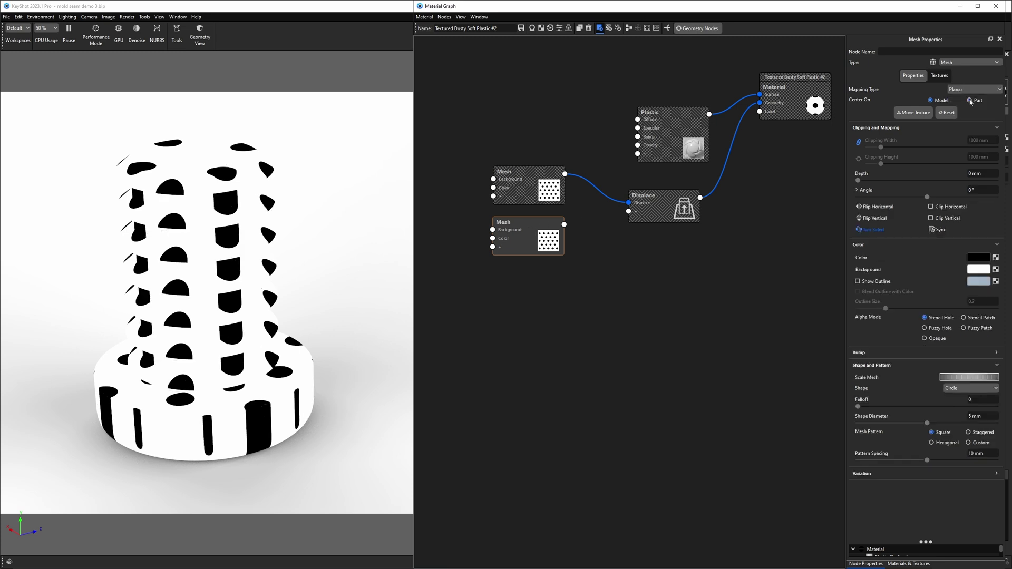
{"action": "left_click", "coordinate": [965, 390]}
{"action": "left_click", "coordinate": [957, 390]}
{"action": "left_click_drag", "start_coordinate": [178, 199], "coordinate": [224, 174]}
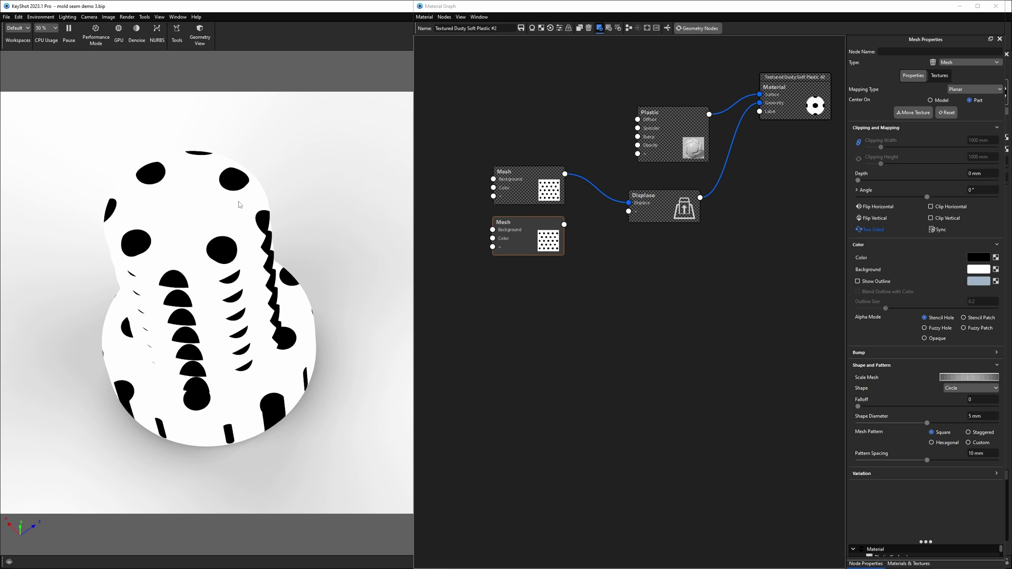
- Enable the outline on the lower Mesh texture's circles and set the outline color to white
{"action": "left_click", "coordinate": [857, 281]}
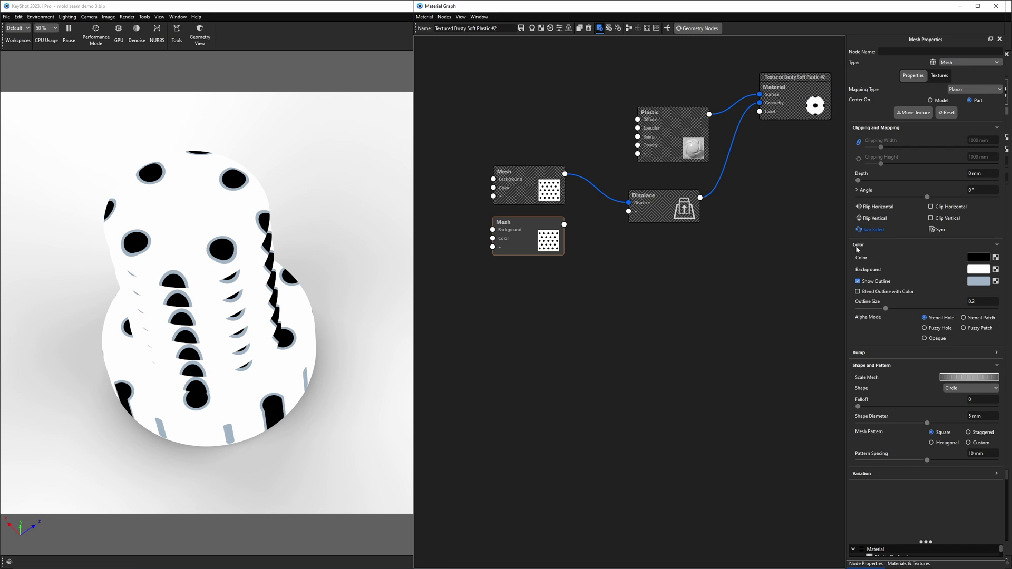
{"action": "left_click", "coordinate": [975, 281]}
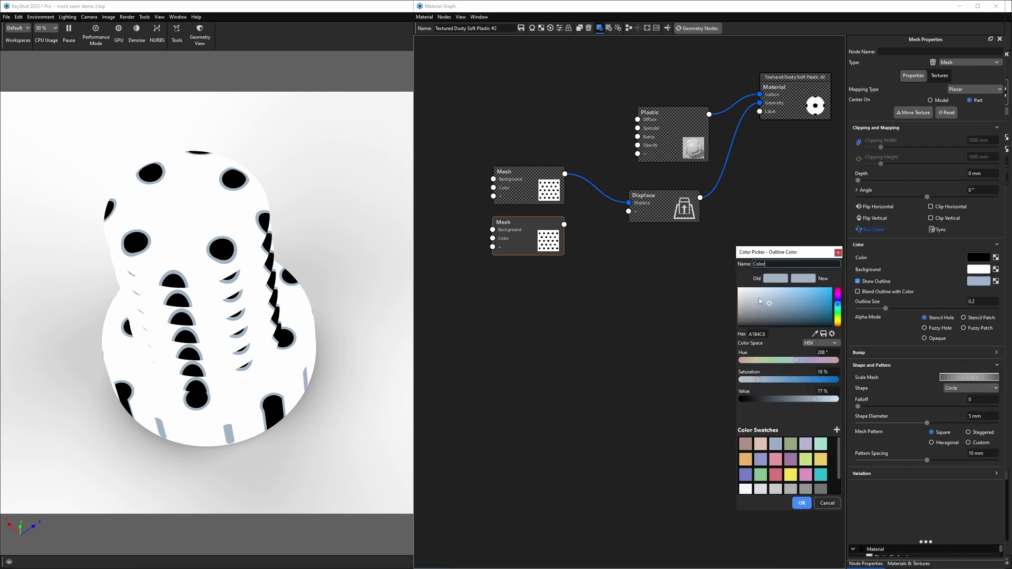
{"action": "left_click", "coordinate": [801, 502]}
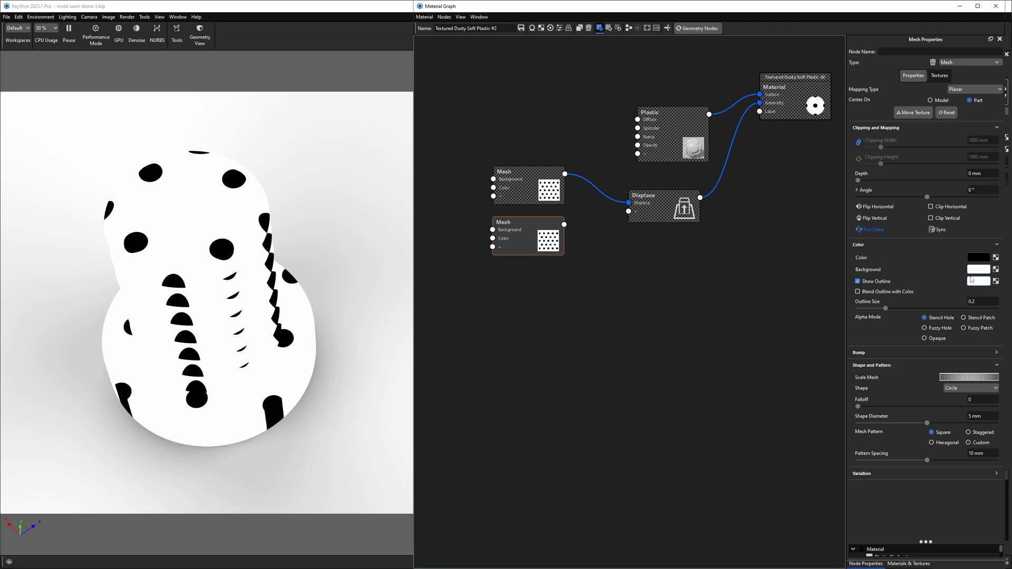
- Set the background color of the lower Mesh texture to black
{"action": "left_click", "coordinate": [972, 272]}
{"action": "left_click_drag", "start_coordinate": [760, 307], "coordinate": [753, 396]}
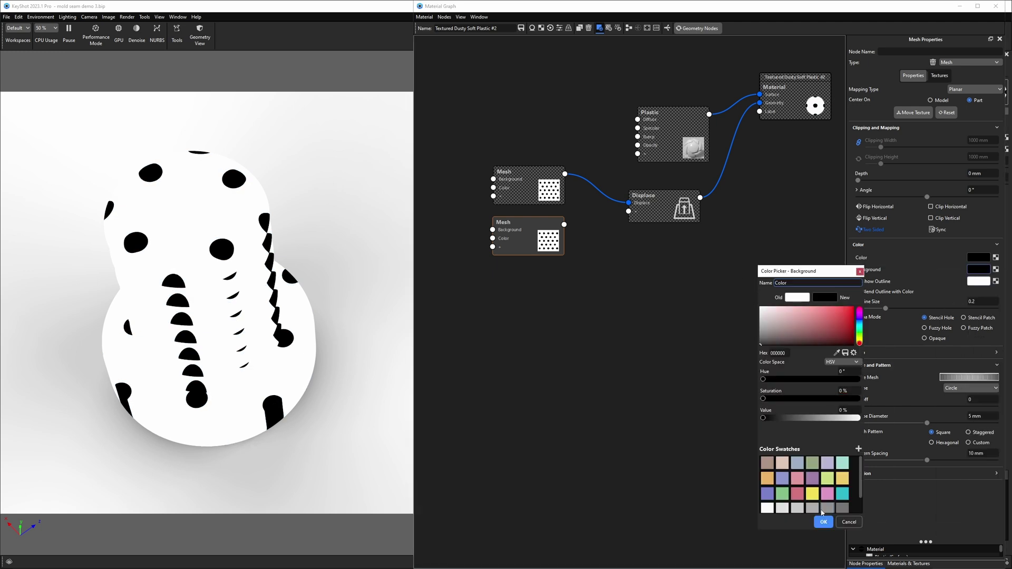
{"action": "left_click", "coordinate": [822, 520]}
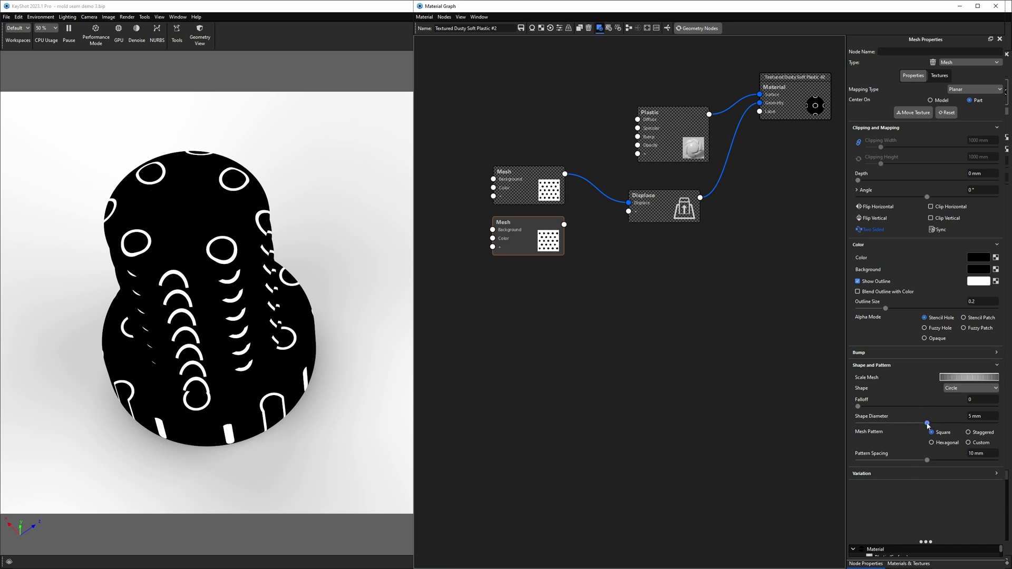
- Set the lower Mesh texture's pattern spacing to 100 mm and its shape diameter to 20 mm
{"action": "mouse_move", "coordinate": [926, 423]}
{"action": "left_mouse_down"}
{"action": "mouse_move", "coordinate": [964, 425]}
{"action": "mouse_move", "coordinate": [916, 423]}
{"action": "left_mouse_up"}
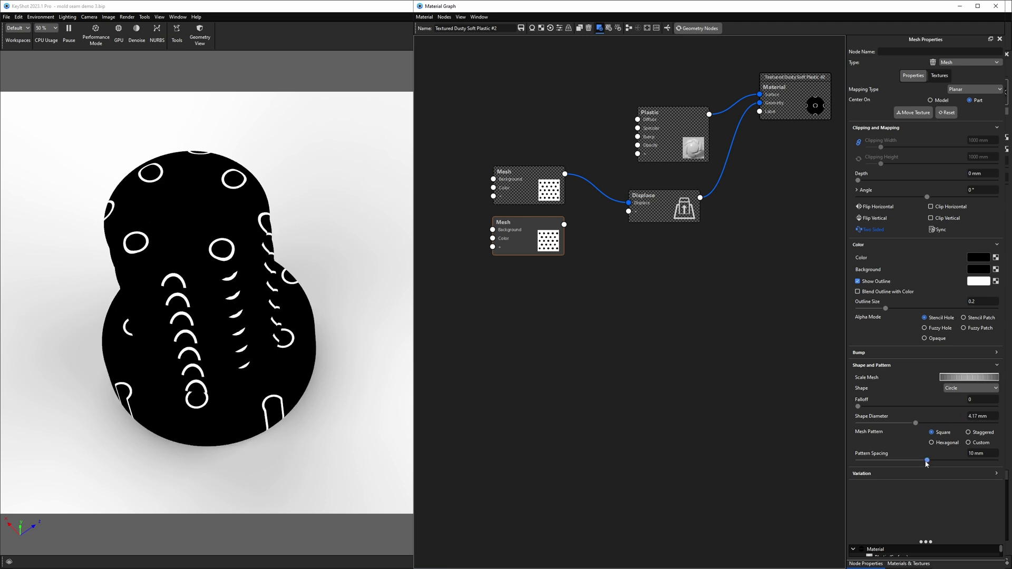
{"action": "left_click_drag", "start_coordinate": [927, 460], "coordinate": [946, 454]}
{"action": "type", "text": "100"}
{"action": "key", "text": "Return"}
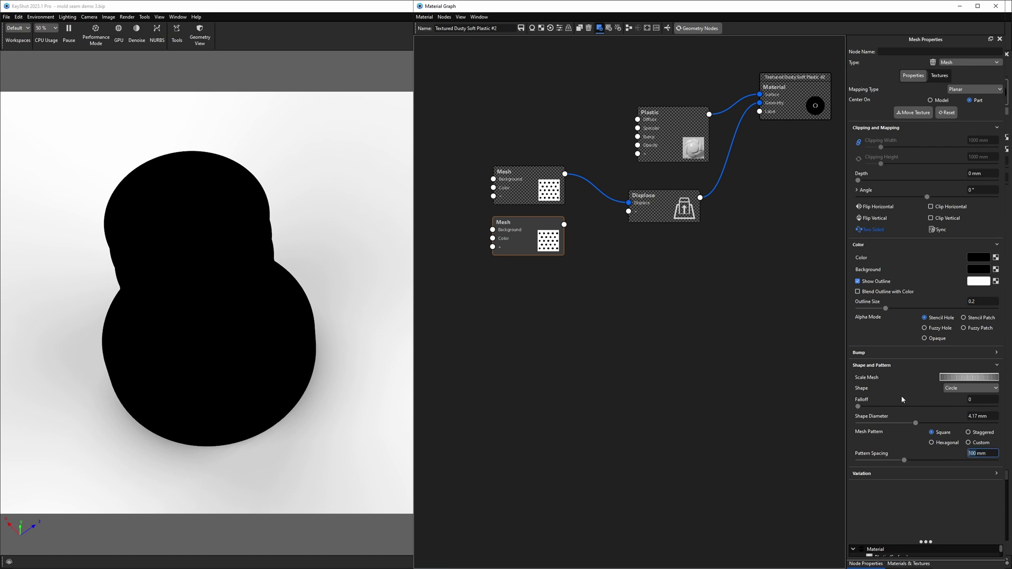
{"action": "mouse_move", "coordinate": [916, 423]}
{"action": "left_mouse_down"}
{"action": "mouse_move", "coordinate": [1001, 421]}
{"action": "mouse_move", "coordinate": [929, 413]}
{"action": "left_mouse_up"}
{"action": "type", "text": "20"}
{"action": "key", "text": "Return"}
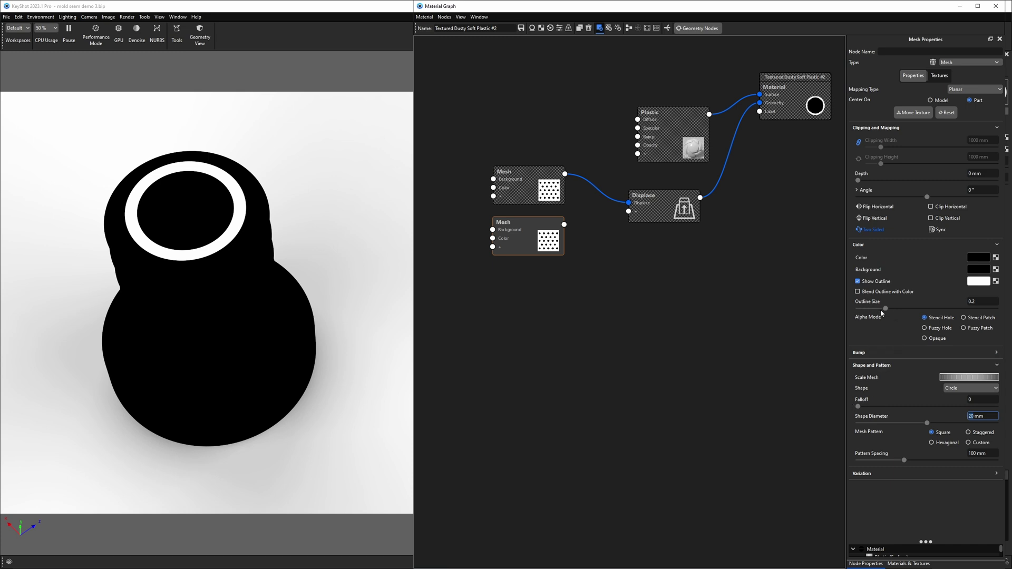
- Thin the circle's outline by setting the outline size to 0.02
{"action": "left_click_drag", "start_coordinate": [885, 308], "coordinate": [863, 309]}
{"action": "left_click", "coordinate": [986, 304]}
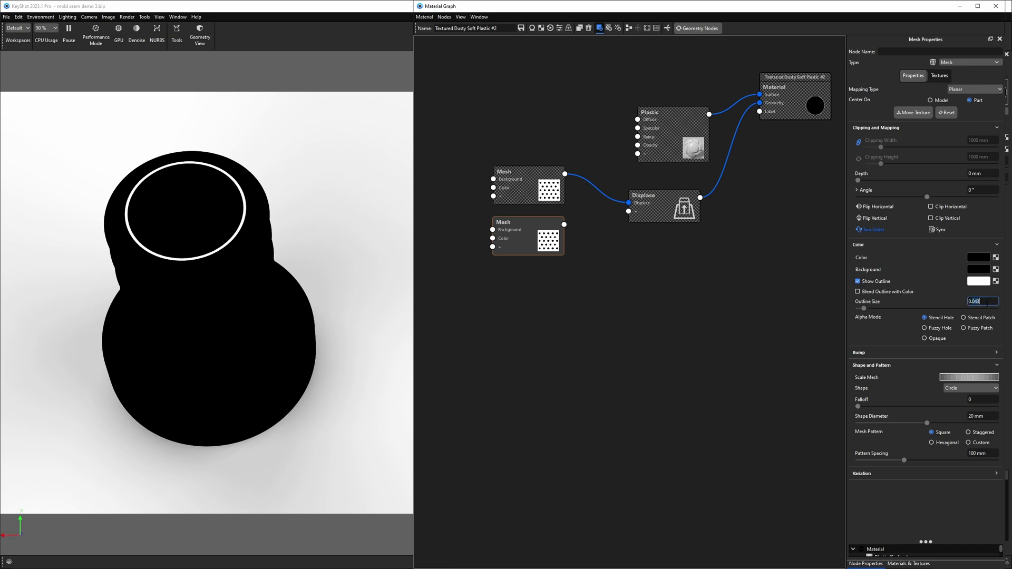
{"action": "key", "text": "BackSpace"}
{"action": "key", "text": "BackSpace"}
{"action": "key", "text": "Return"}
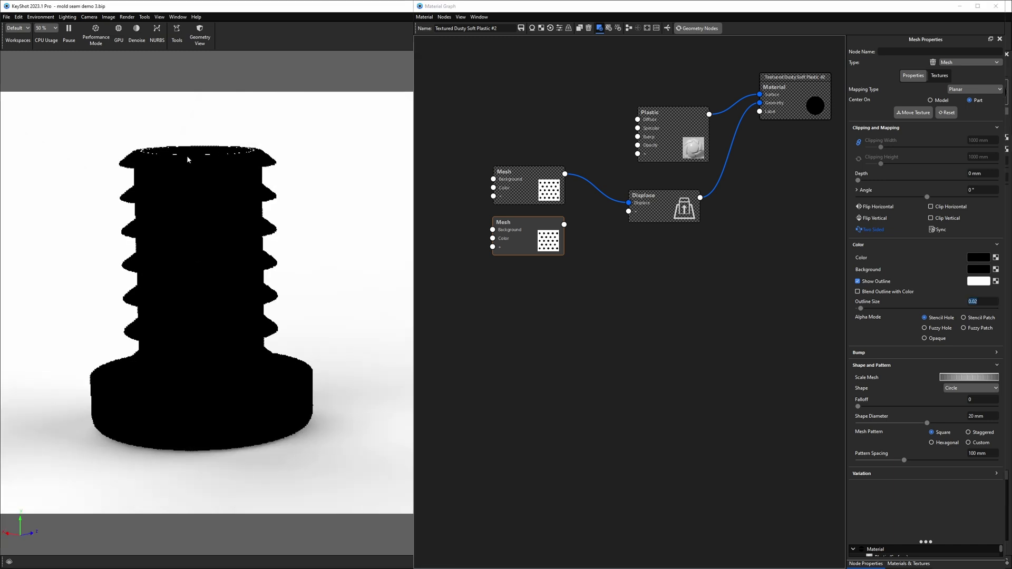
- Enlarge the circle's shape diameter to about 21.96 mm so the ring sits near the outer edge of the part's top rim
{"action": "scroll", "coordinate": [139, 159], "scroll_direction": "up", "scroll_amount": 4}
{"action": "middle_click_drag", "start_coordinate": [371, 211], "coordinate": [374, 418]}
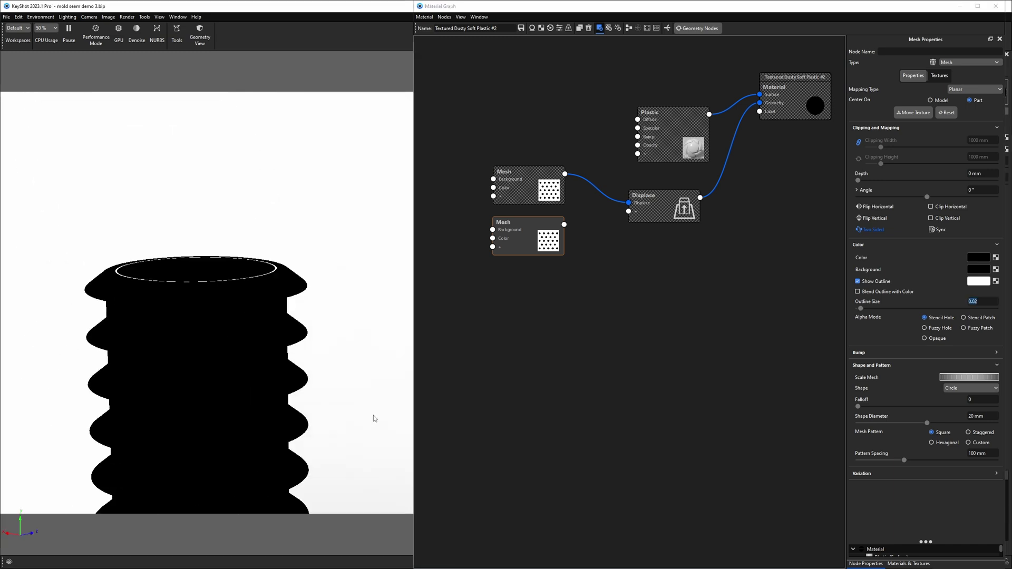
{"action": "scroll", "coordinate": [359, 289], "scroll_direction": "up", "scroll_amount": 5}
{"action": "middle_click_drag", "start_coordinate": [358, 288], "coordinate": [292, 308]}
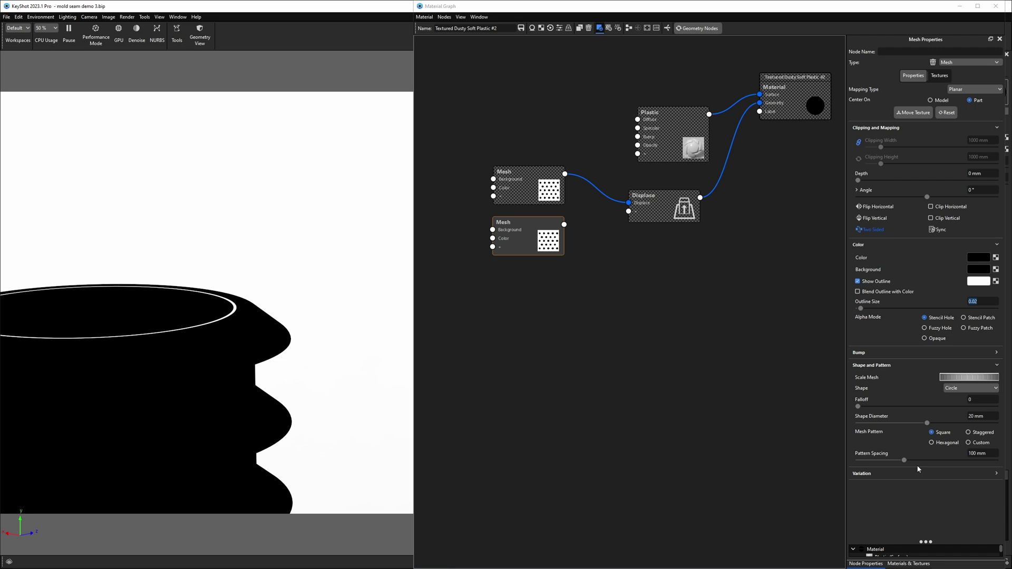
{"action": "left_click_drag", "start_coordinate": [927, 423], "coordinate": [933, 425]}
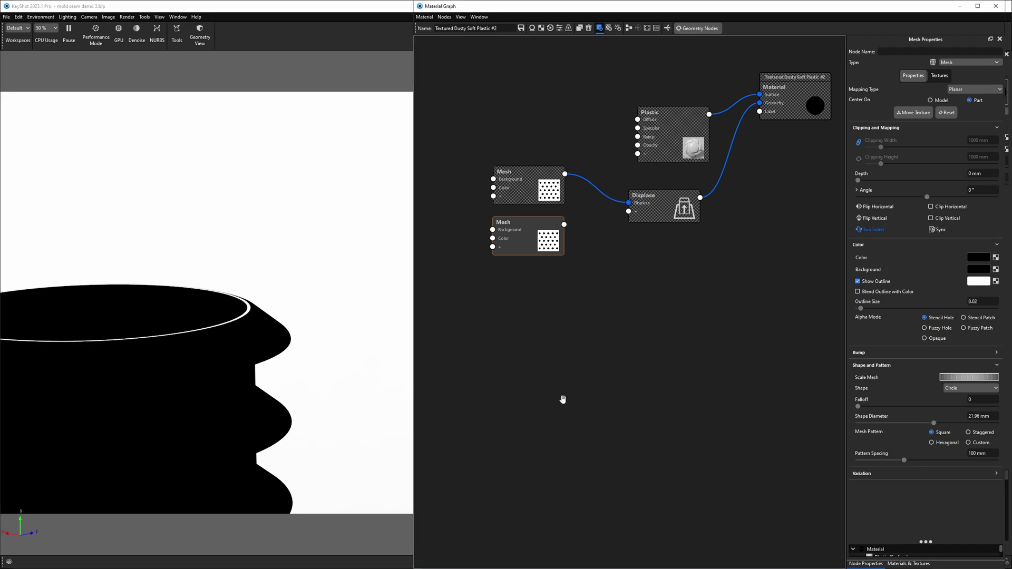
- Move the circle texture's mapping origin straight up along the part's axis to the level of its top rim
{"action": "scroll", "coordinate": [302, 350], "scroll_direction": "down", "scroll_amount": 3}
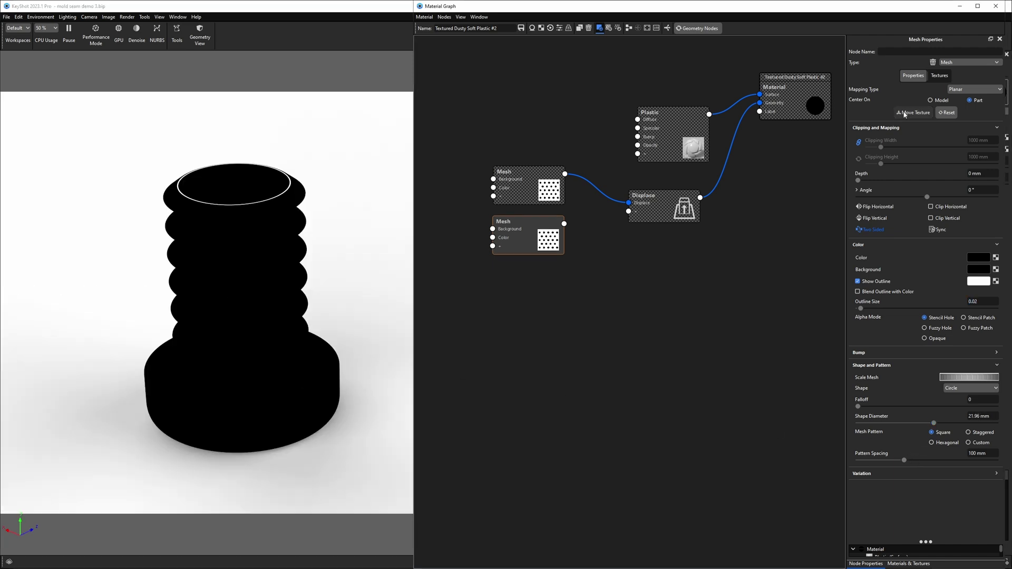
{"action": "left_click", "coordinate": [905, 114]}
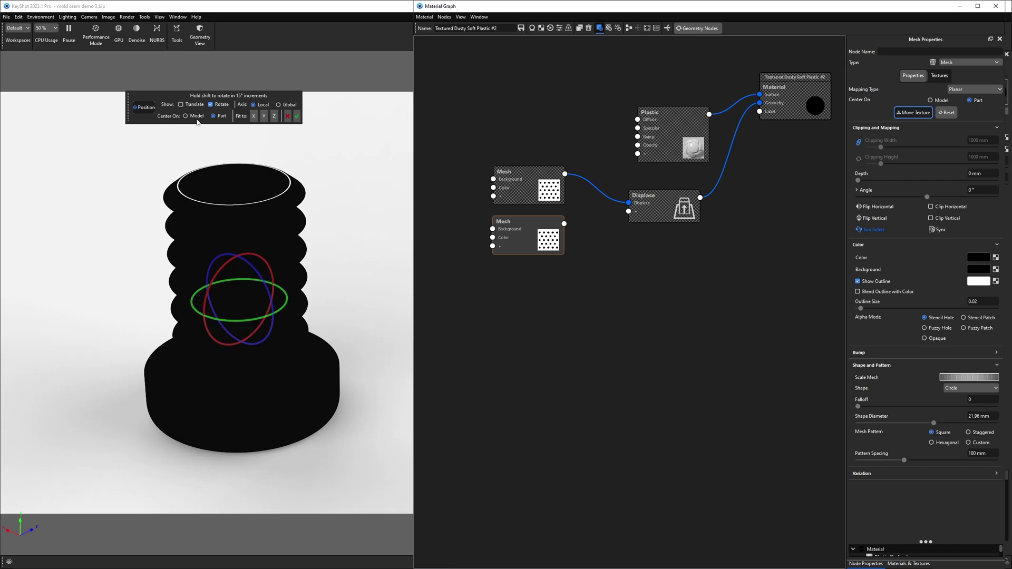
{"action": "left_click_drag", "start_coordinate": [238, 249], "coordinate": [233, 143]}
{"action": "left_click_drag", "start_coordinate": [325, 235], "coordinate": [323, 190]}
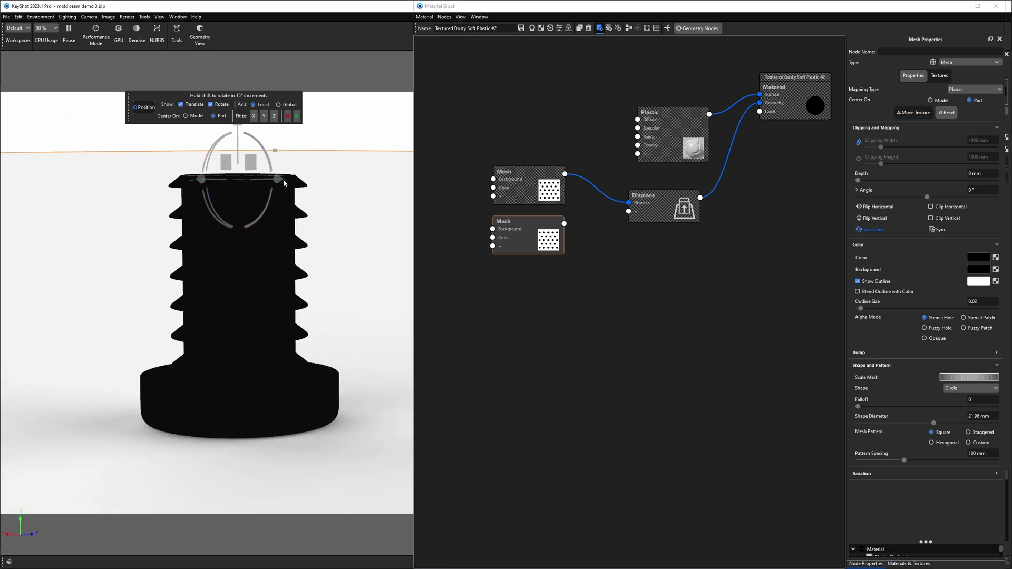
{"action": "left_click_drag", "start_coordinate": [237, 127], "coordinate": [237, 124]}
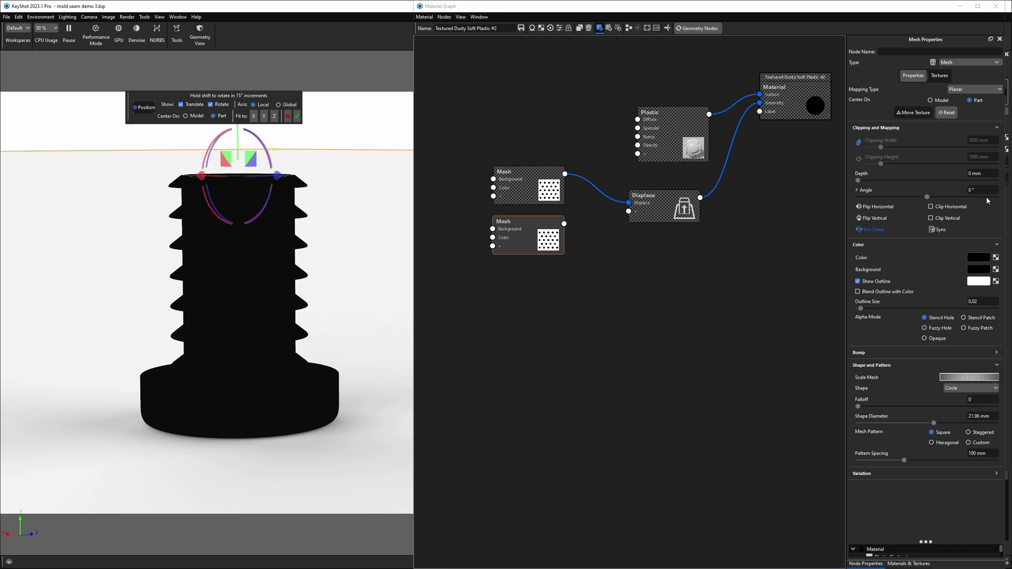
- Set the circle texture's mapping depth to 2 mm and confirm the texture placement
{"action": "left_click_drag", "start_coordinate": [988, 176], "coordinate": [935, 171]}
{"action": "type", "text": "2"}
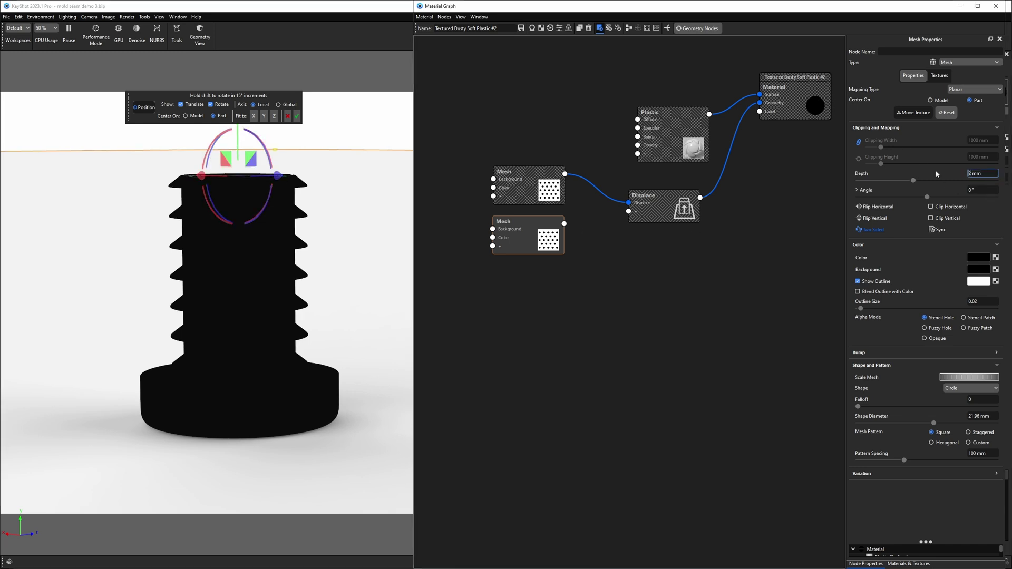
{"action": "key", "text": "Return"}
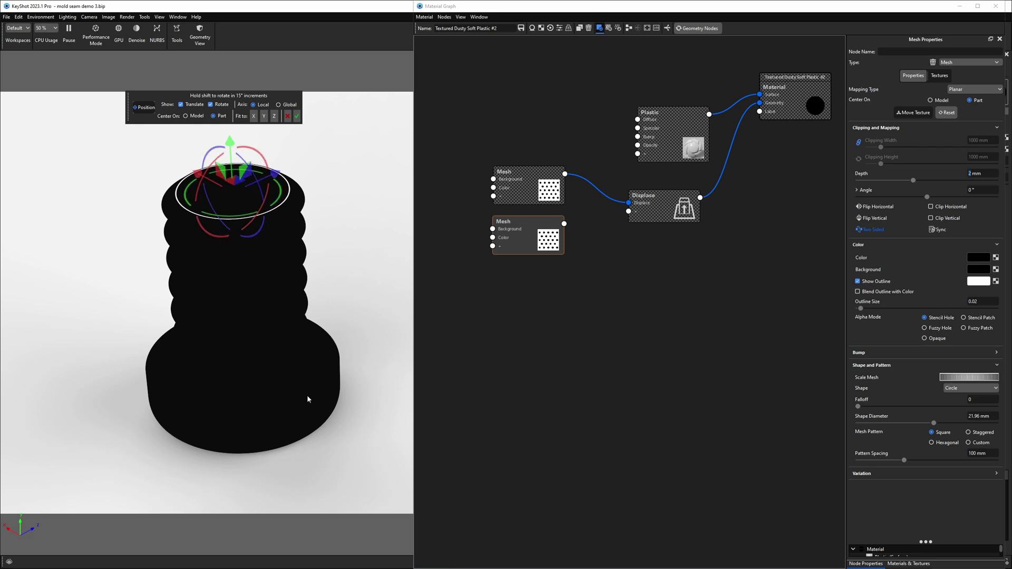
{"action": "left_click", "coordinate": [296, 116]}
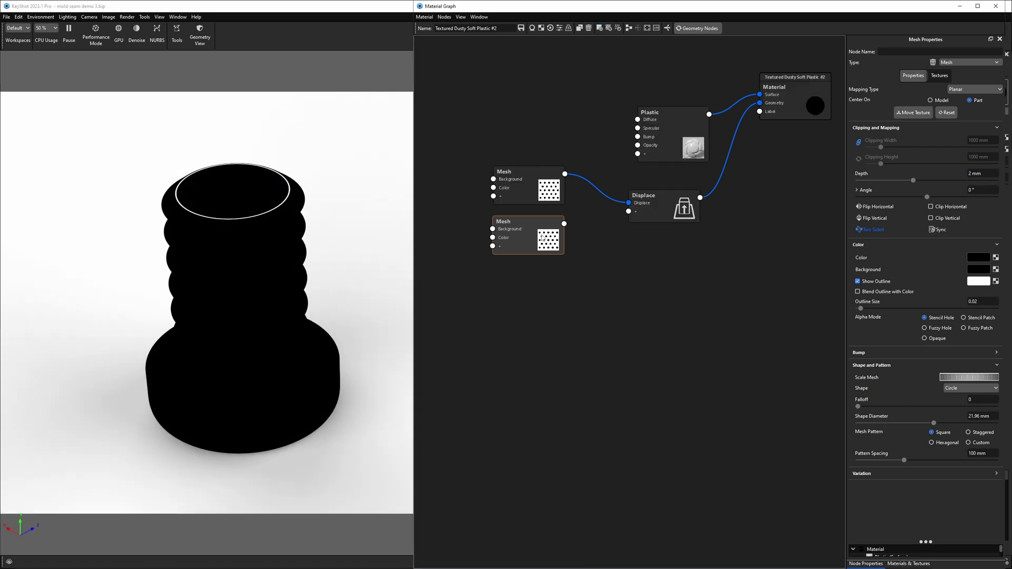
- Insert a Color Composite node between the upper Mesh and Displace nodes, and connect the lower Mesh to its Background input
{"action": "left_click_drag", "start_coordinate": [680, 209], "coordinate": [718, 209]}
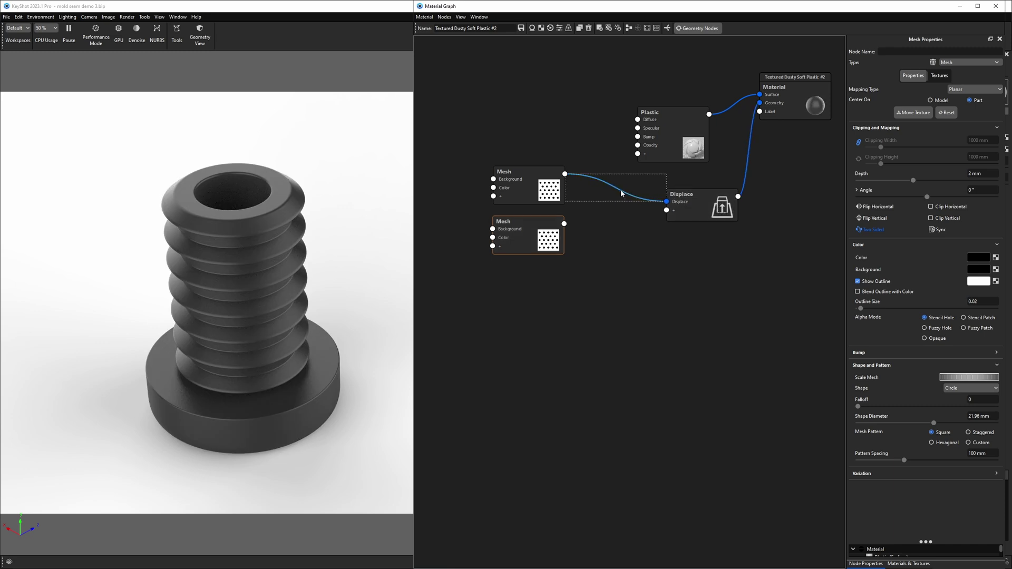
{"action": "left_click", "coordinate": [620, 192]}
{"action": "right_click", "coordinate": [598, 179]}
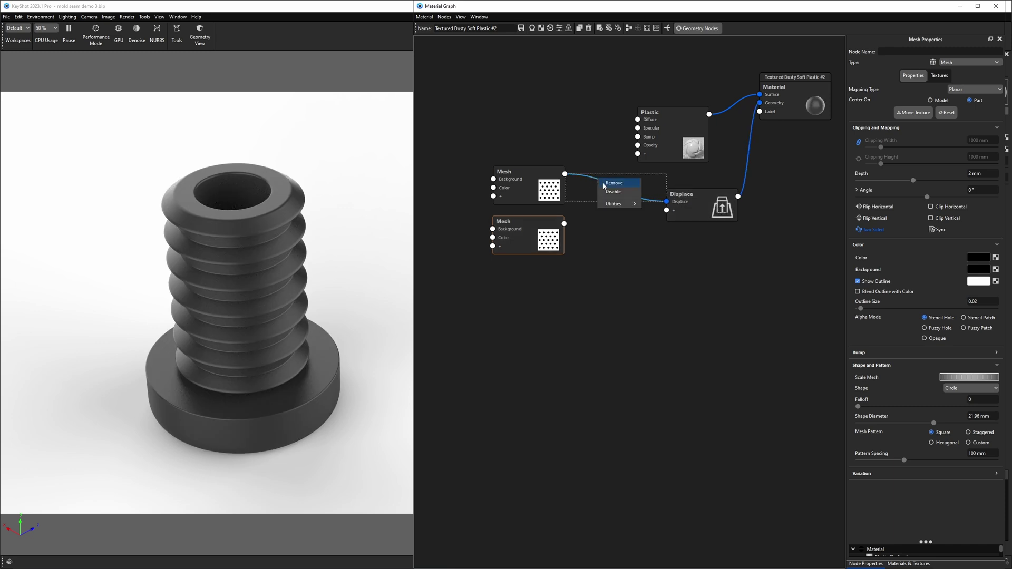
{"action": "mouse_move", "coordinate": [618, 208]}
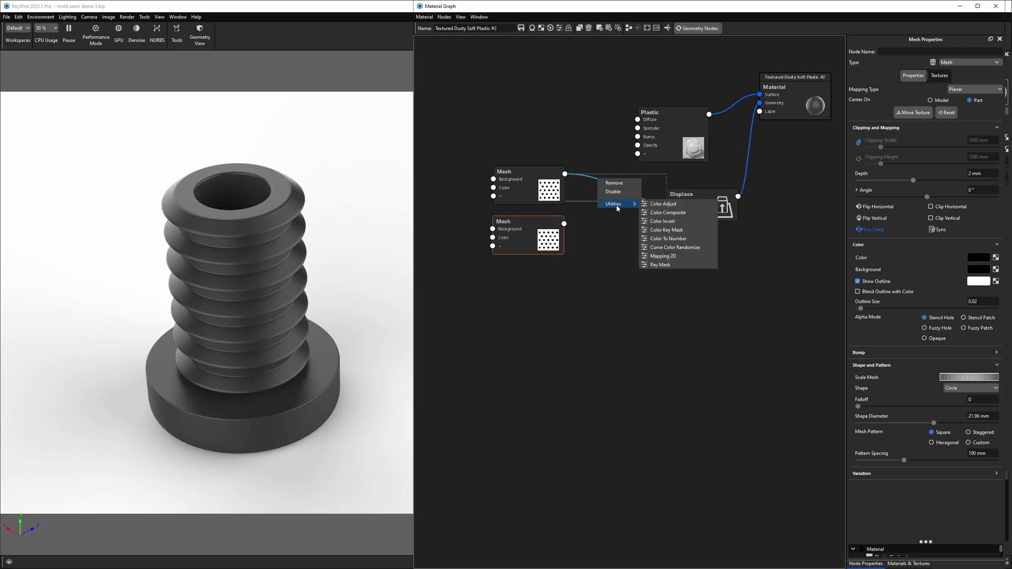
{"action": "left_click", "coordinate": [667, 213]}
{"action": "left_click_drag", "start_coordinate": [564, 224], "coordinate": [597, 213]}
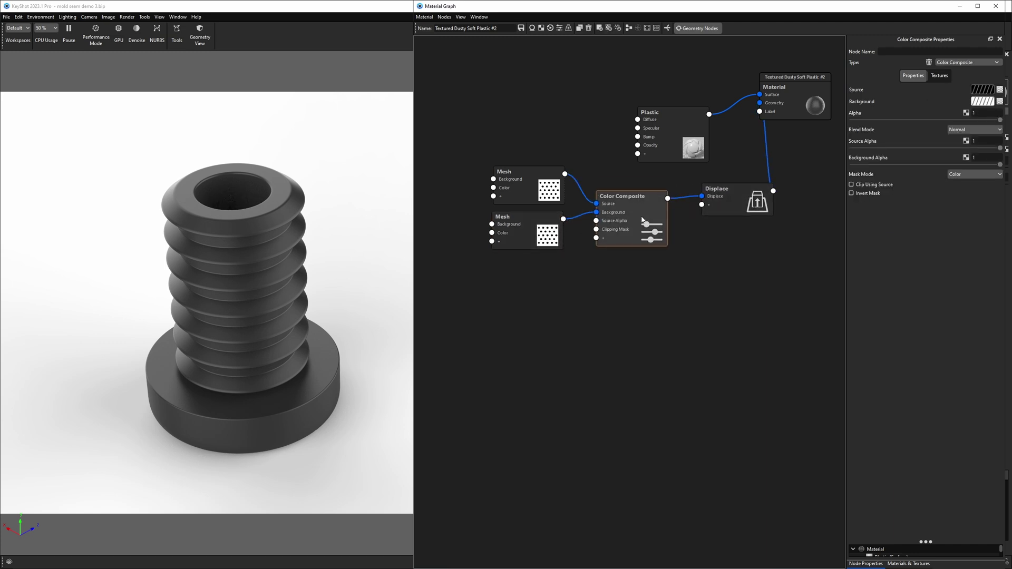
- Preview the Color Composite node and set its blend mode to Screen
{"action": "key", "text": "c"}
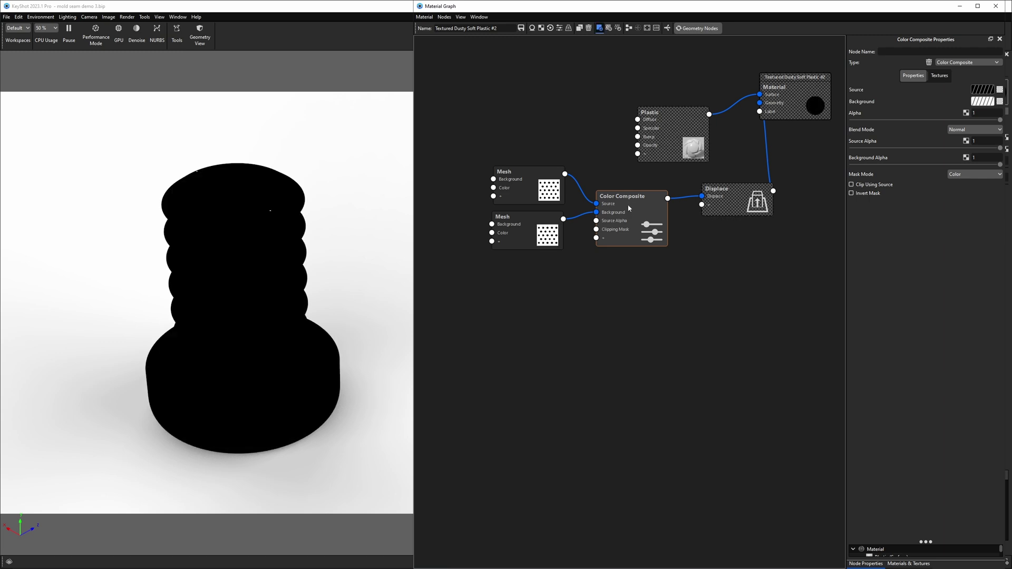
{"action": "left_click", "coordinate": [959, 131]}
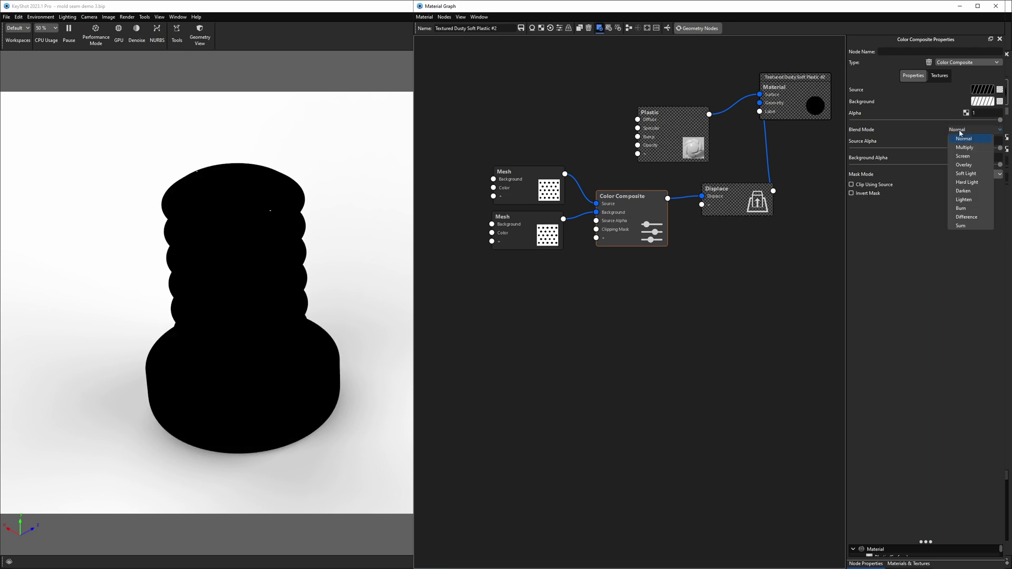
{"action": "left_click", "coordinate": [964, 158]}
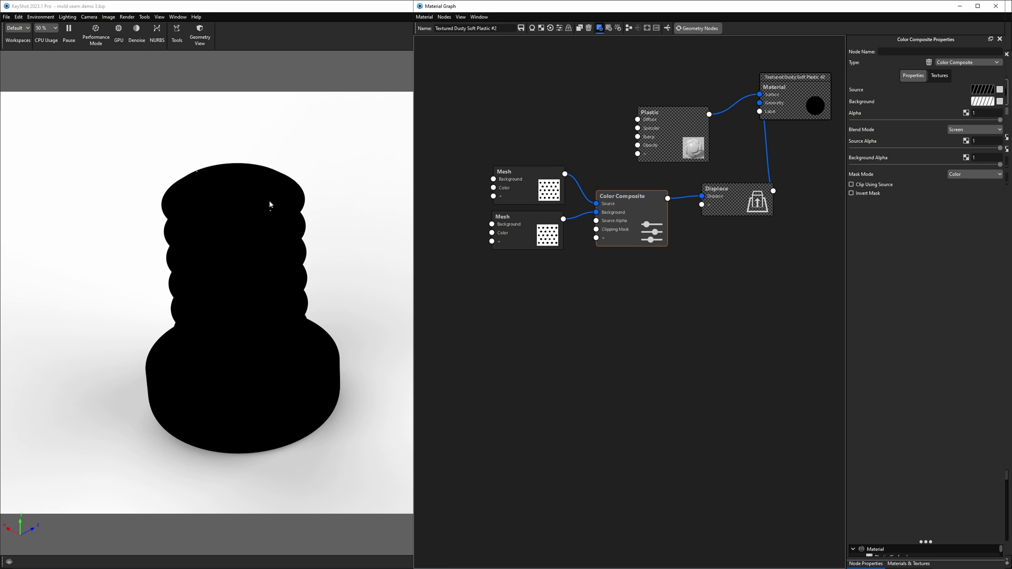
- Set the lower Mesh texture's alpha mode to Opaque and check the combined ring and seam lines on the part
{"action": "left_click", "coordinate": [530, 184]}
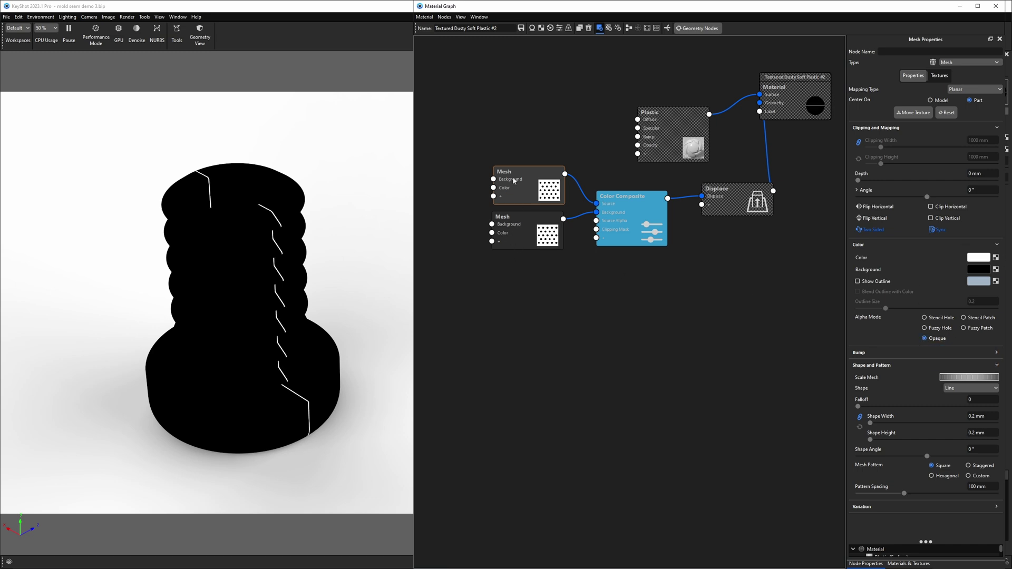
{"action": "left_click", "coordinate": [539, 240]}
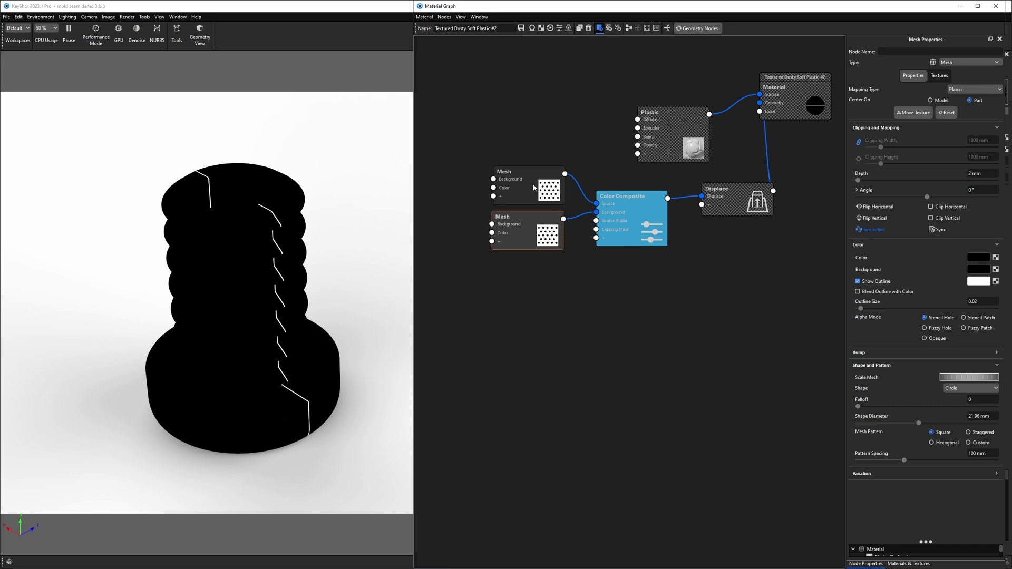
{"action": "left_click", "coordinate": [924, 338]}
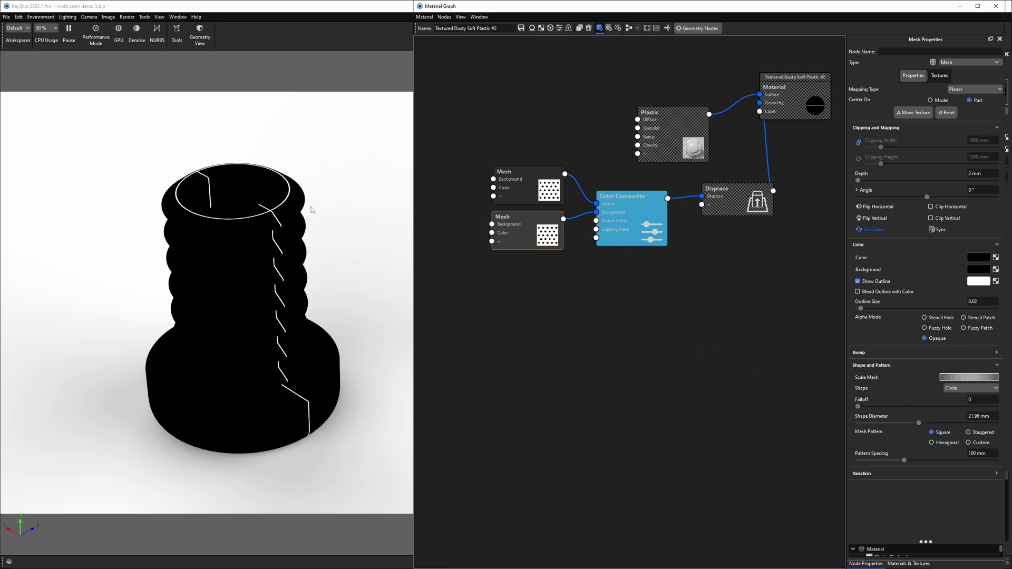
{"action": "left_click_drag", "start_coordinate": [350, 227], "coordinate": [389, 222]}
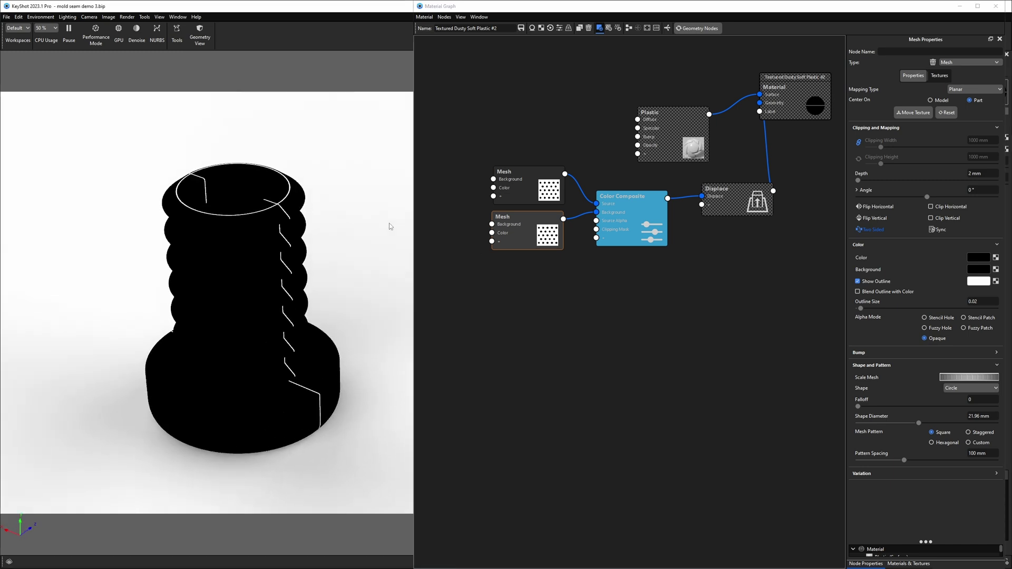
- Set the Displace node's displacement height to 2 mm and execute the geometry node
{"action": "left_click", "coordinate": [733, 199]}
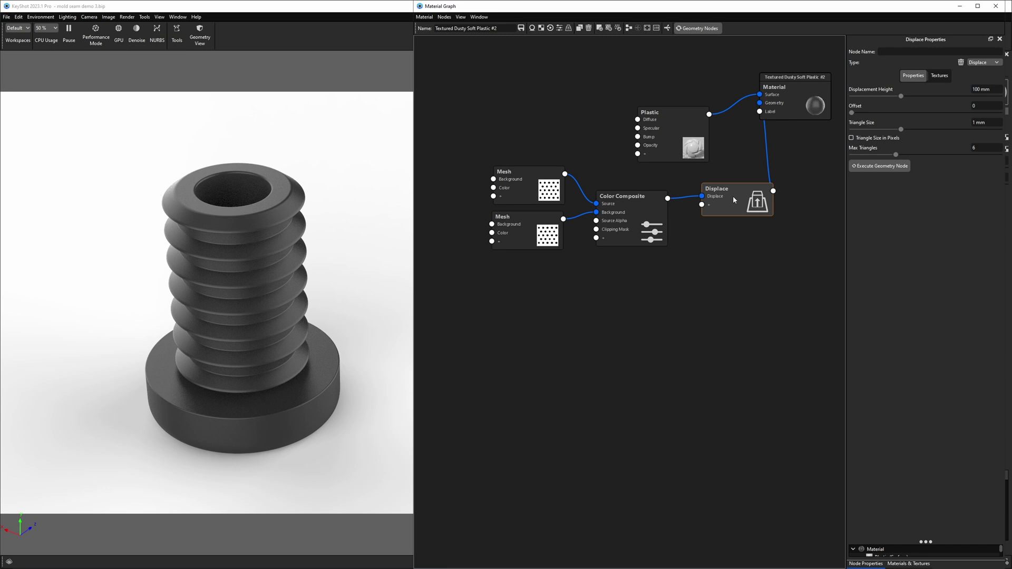
{"action": "left_click", "coordinate": [993, 92]}
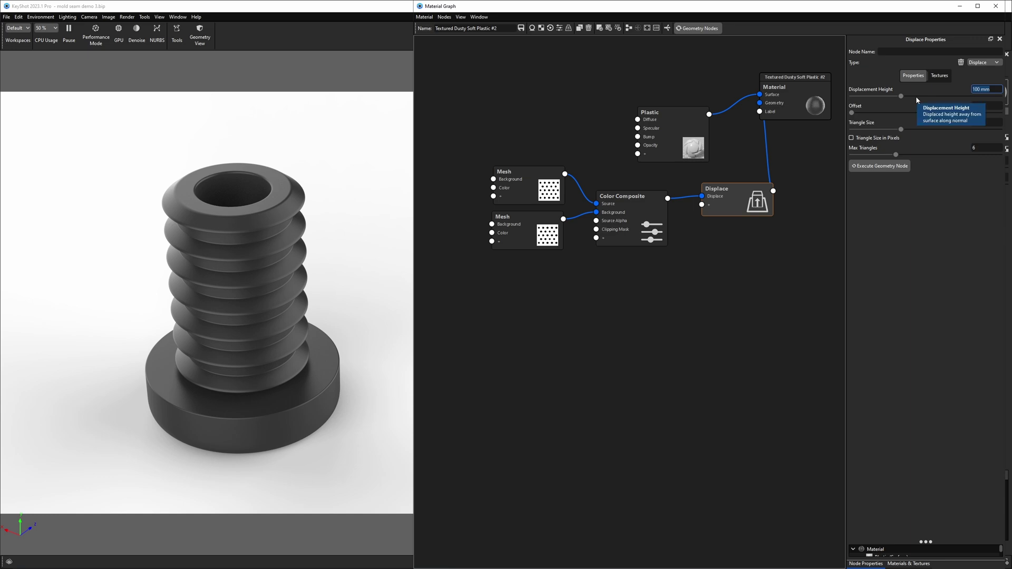
{"action": "type", "text": "2"}
{"action": "key", "text": "Return"}
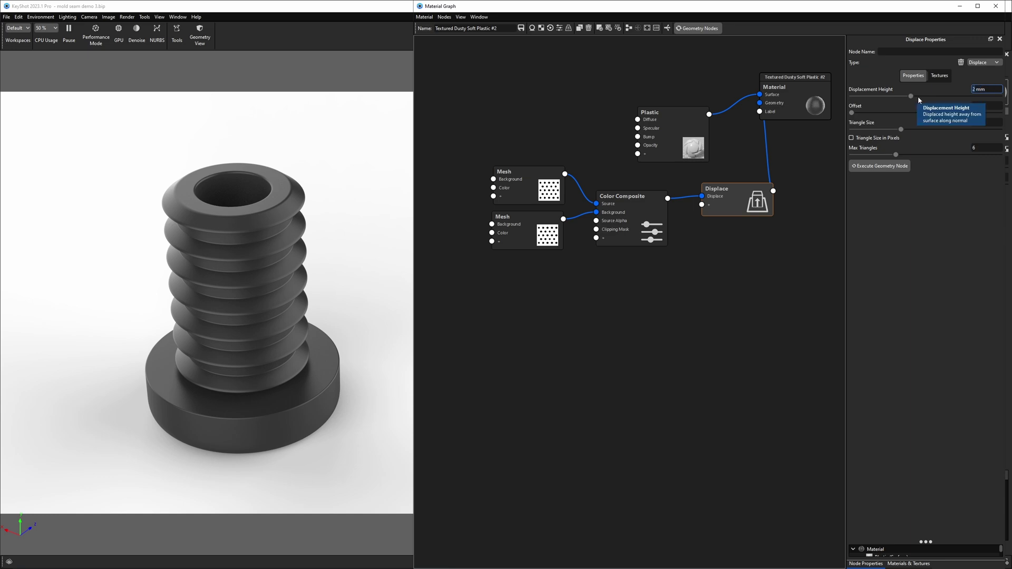
{"action": "left_click", "coordinate": [879, 166]}
- Raise the Displace node's maximum triangles to 10 and set its triangle size to 0.2 mm
{"action": "left_click_drag", "start_coordinate": [395, 261], "coordinate": [393, 230]}
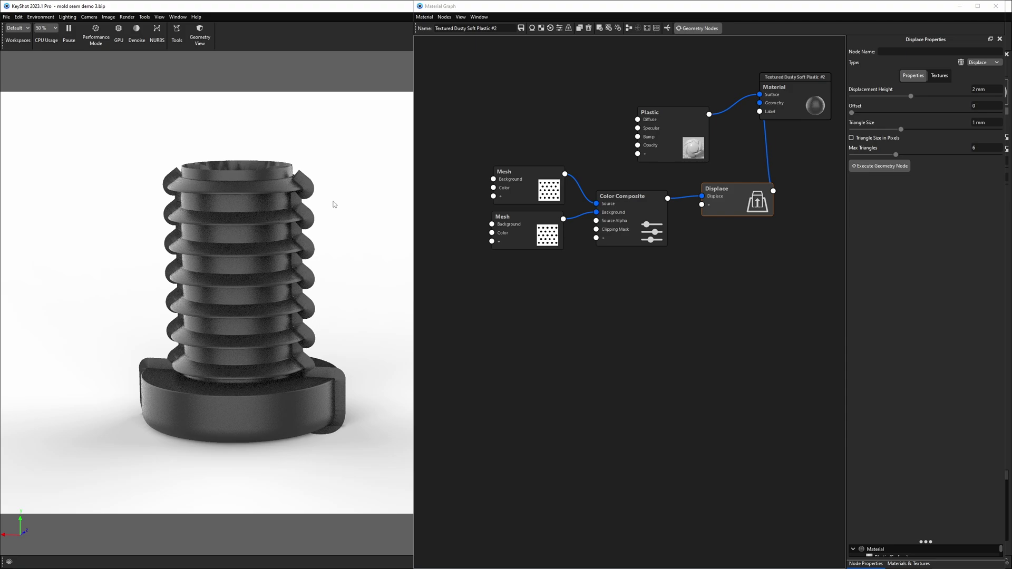
{"action": "scroll", "coordinate": [333, 203], "scroll_direction": "up", "scroll_amount": 3}
{"action": "left_click_drag", "start_coordinate": [333, 203], "coordinate": [305, 243]}
{"action": "scroll", "coordinate": [305, 247], "scroll_direction": "up", "scroll_amount": 3}
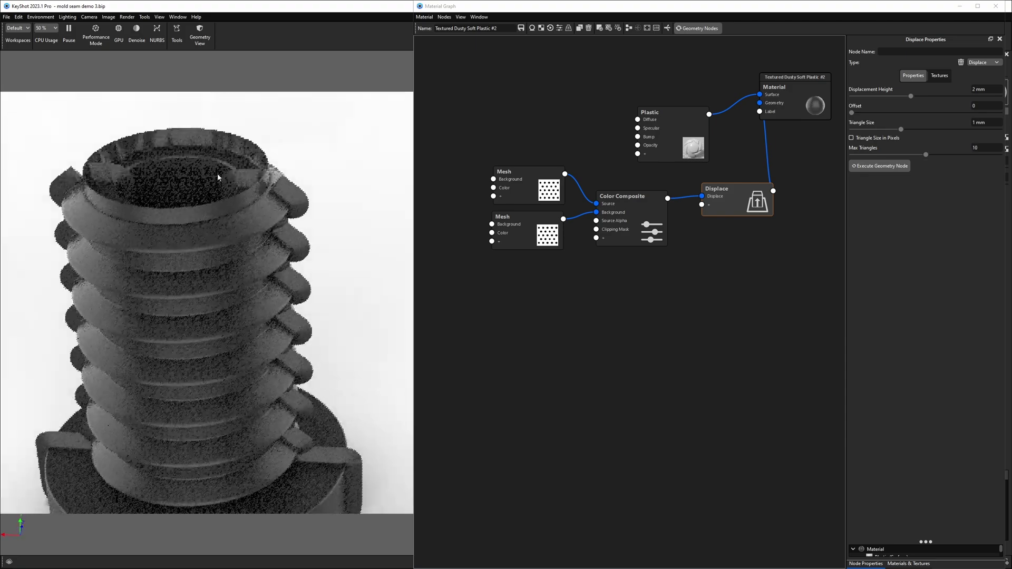
{"action": "scroll", "coordinate": [309, 194], "scroll_direction": "up", "scroll_amount": 3}
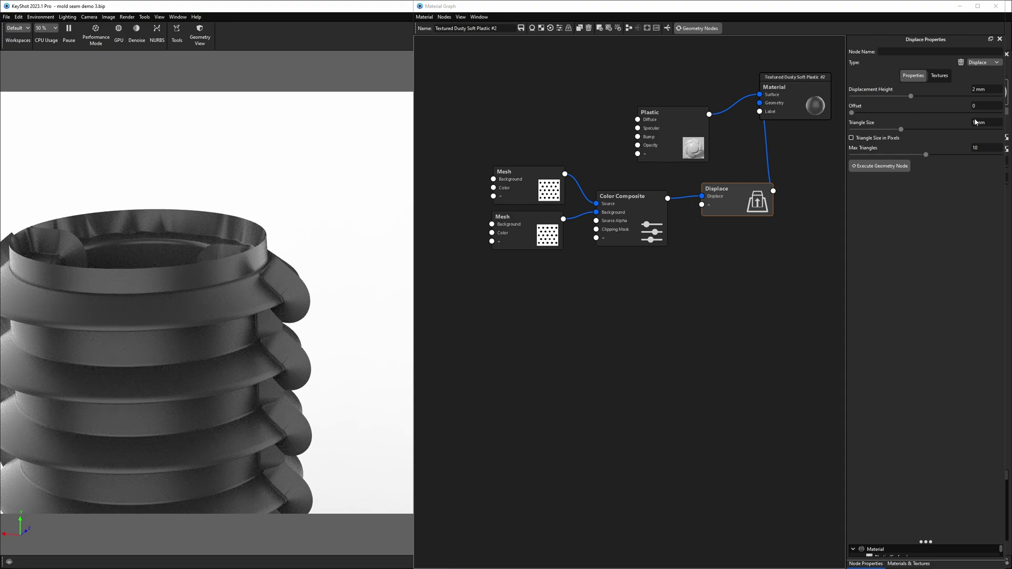
{"action": "left_click", "coordinate": [975, 122]}
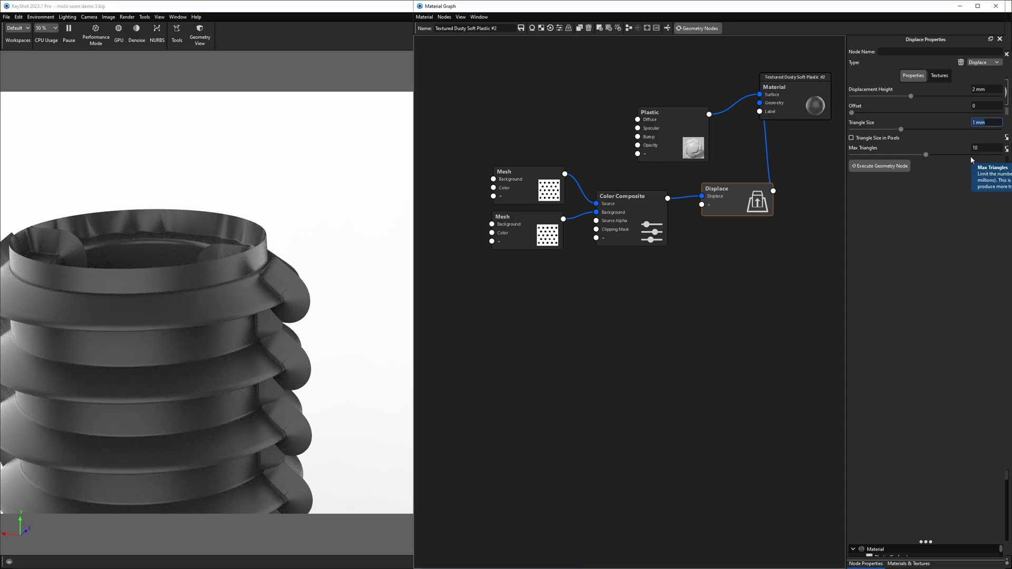
{"action": "type", "text": "0.2"}
{"action": "key", "text": "Return"}
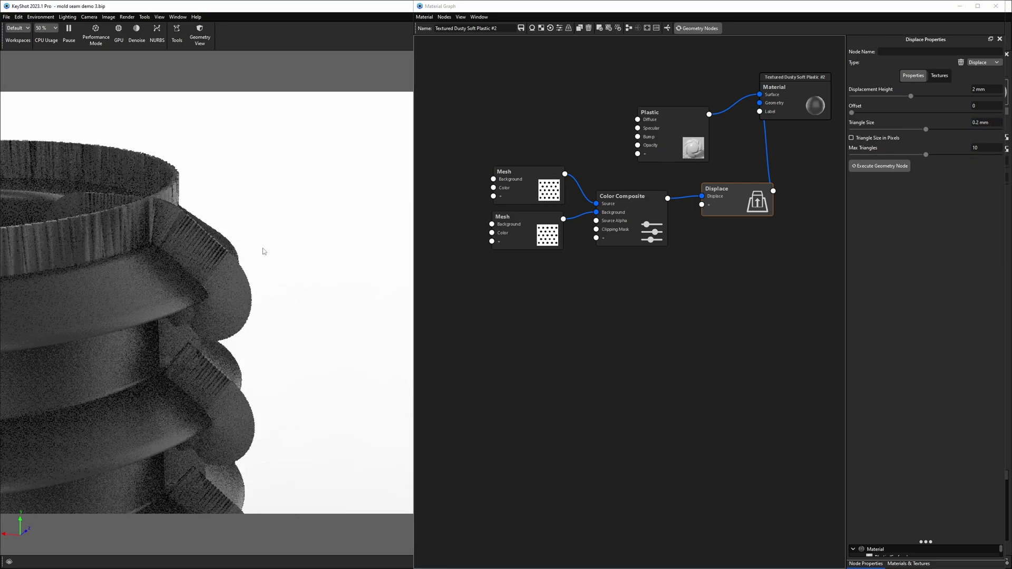
- Set the upper Mesh texture's falloff to 0.4 to soften the seam line and execute the geometry nodes
{"action": "scroll", "coordinate": [285, 251], "scroll_direction": "up", "scroll_amount": 3}
{"action": "left_click_drag", "start_coordinate": [306, 248], "coordinate": [260, 199]}
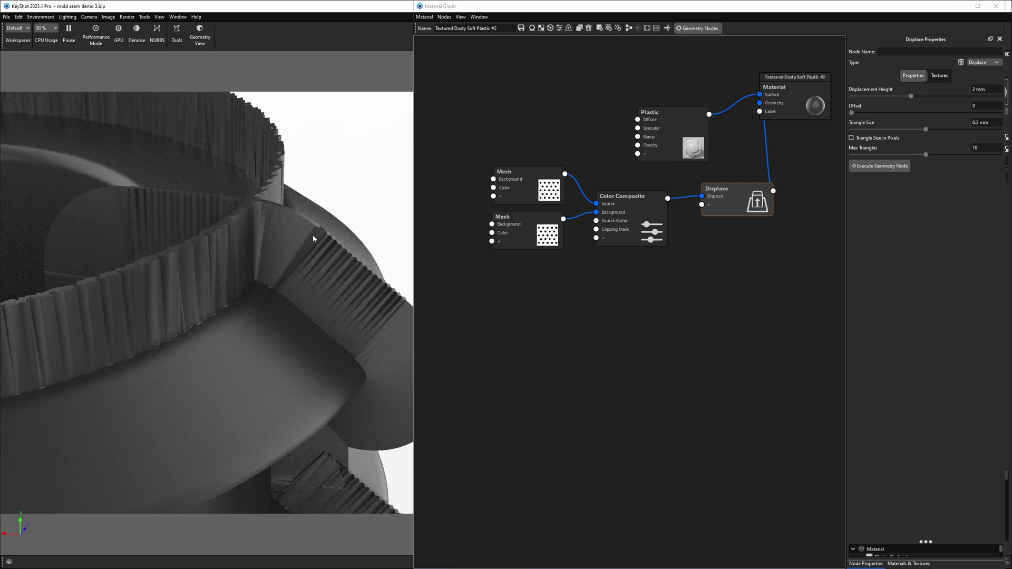
{"action": "scroll", "coordinate": [352, 316], "scroll_direction": "down", "scroll_amount": 5}
{"action": "middle_click_drag", "start_coordinate": [350, 315], "coordinate": [352, 206]}
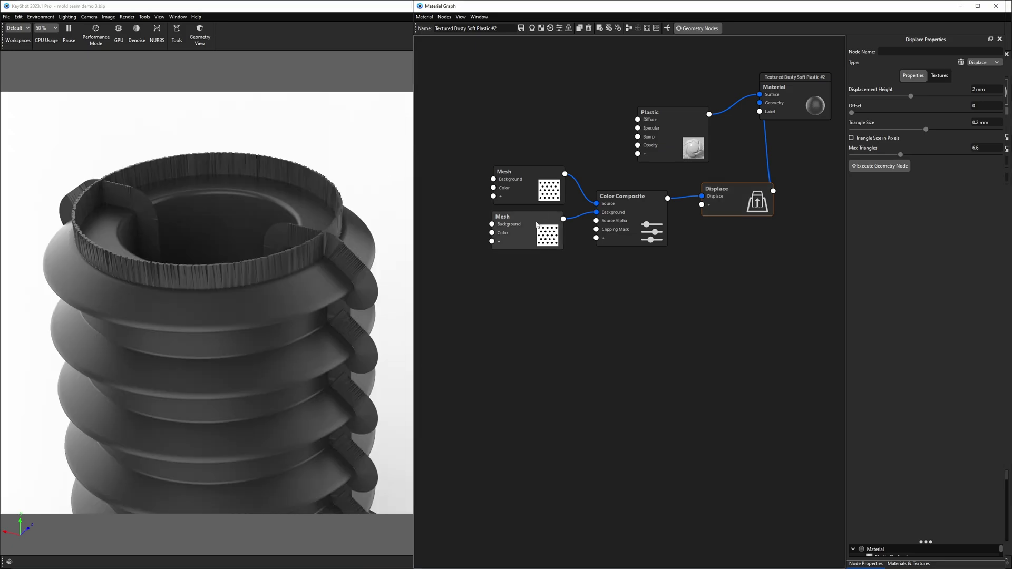
{"action": "left_click", "coordinate": [526, 229]}
{"action": "left_click", "coordinate": [541, 190]}
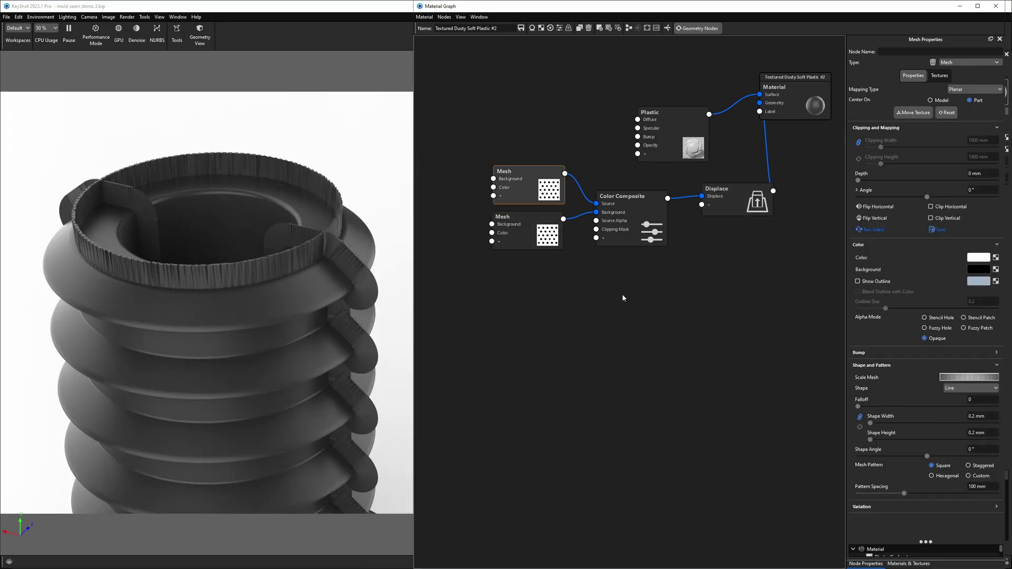
{"action": "left_click_drag", "start_coordinate": [857, 406], "coordinate": [913, 406]}
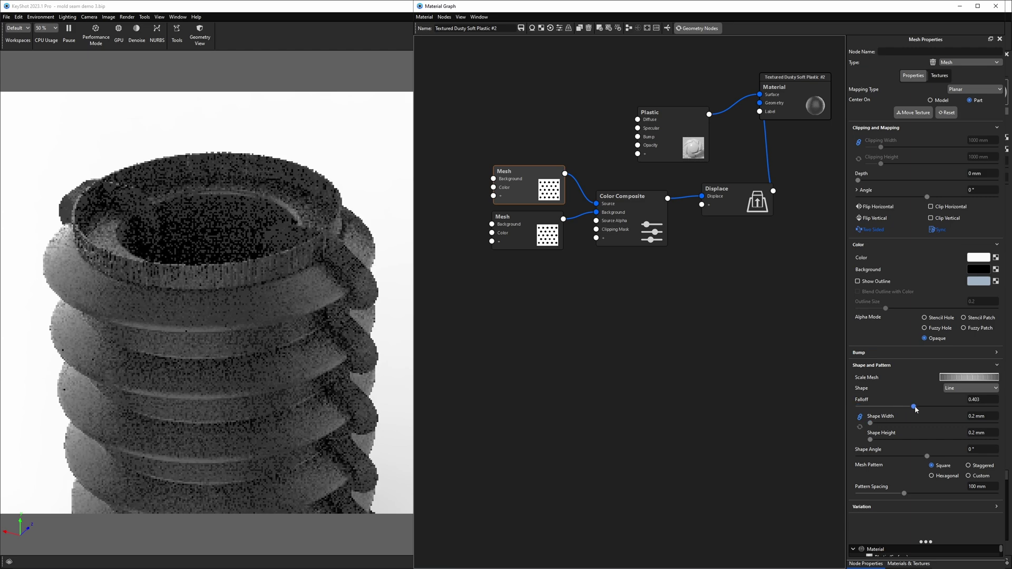
{"action": "left_click", "coordinate": [980, 402]}
{"action": "type", "text": "0.4"}
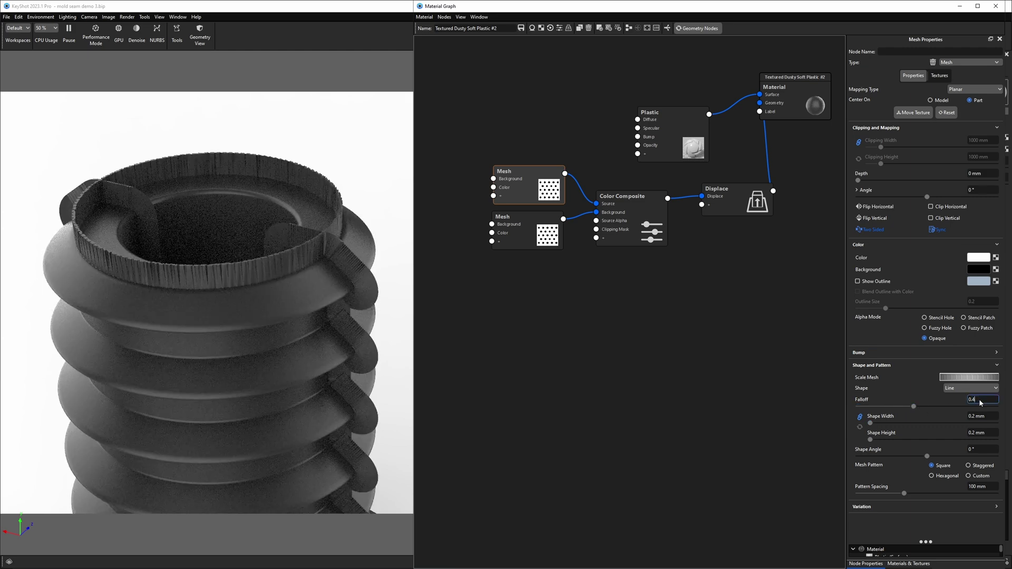
{"action": "left_click", "coordinate": [739, 209]}
{"action": "left_click", "coordinate": [686, 29]}
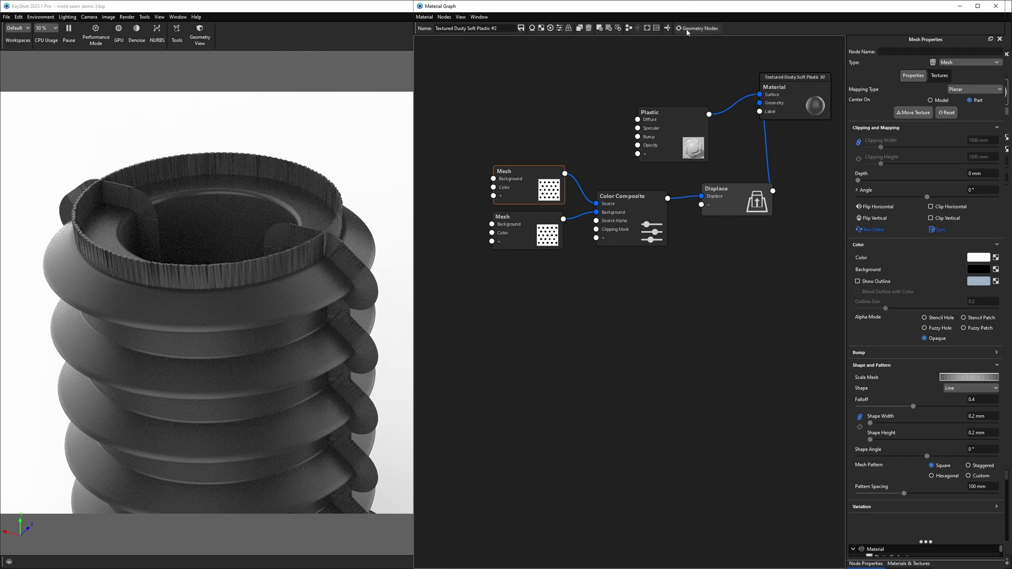
{"action": "left_click", "coordinate": [315, 263]}
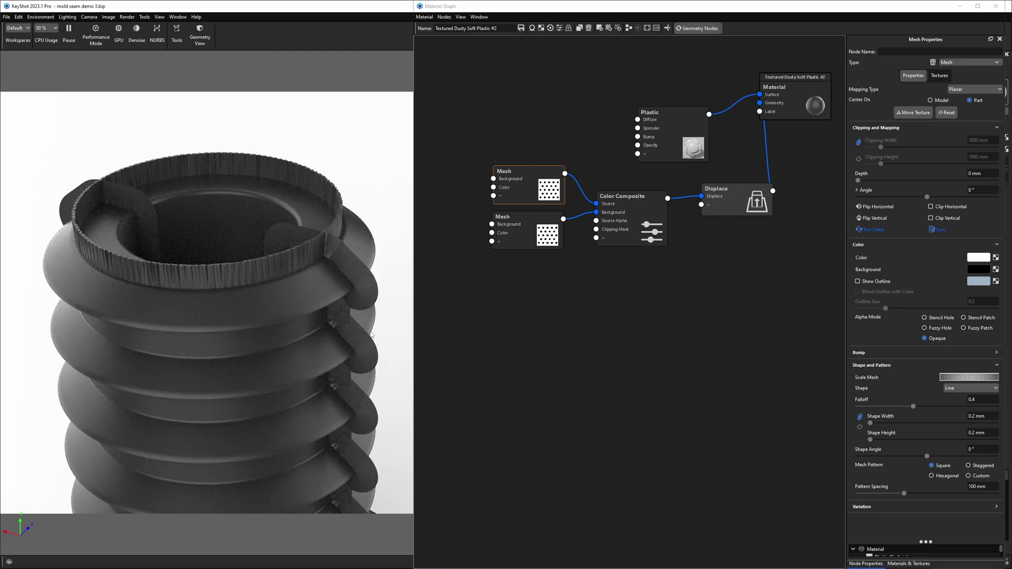
- Set the lower Mesh texture's falloff to 0.01 for the rim ring and execute the geometry nodes
{"action": "left_click", "coordinate": [505, 242]}
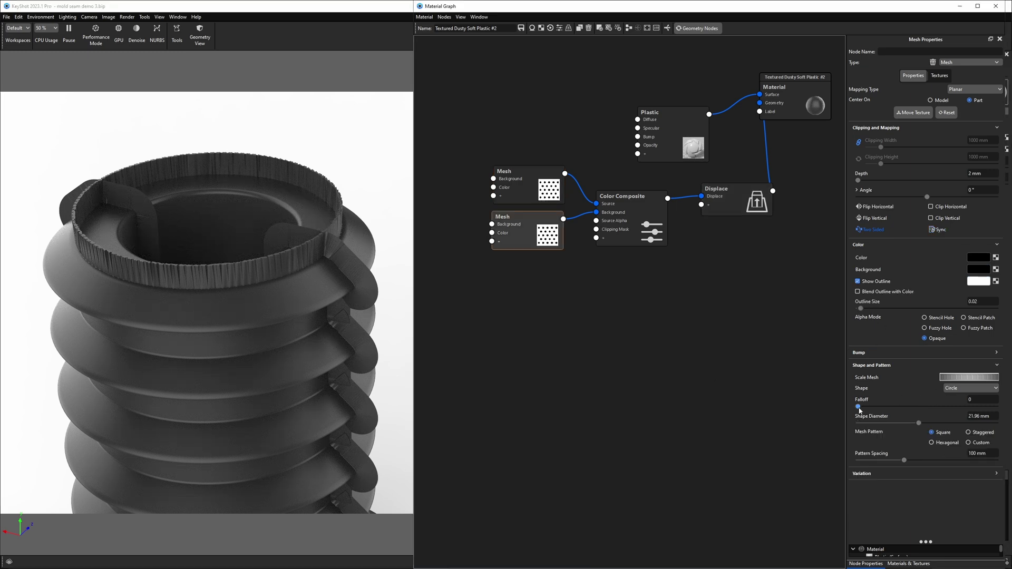
{"action": "left_click_drag", "start_coordinate": [978, 399], "coordinate": [958, 400]}
{"action": "type", "text": "0.4"}
{"action": "key", "text": "Return"}
{"action": "type", "text": ".1"}
{"action": "key", "text": "Return"}
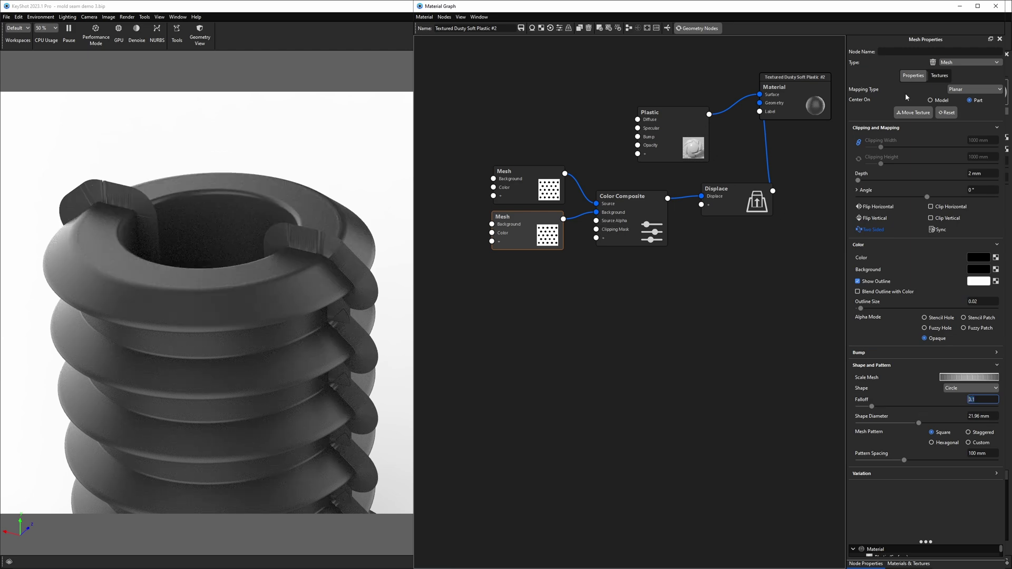
{"action": "type", "text": ".01"}
{"action": "key", "text": "Return"}
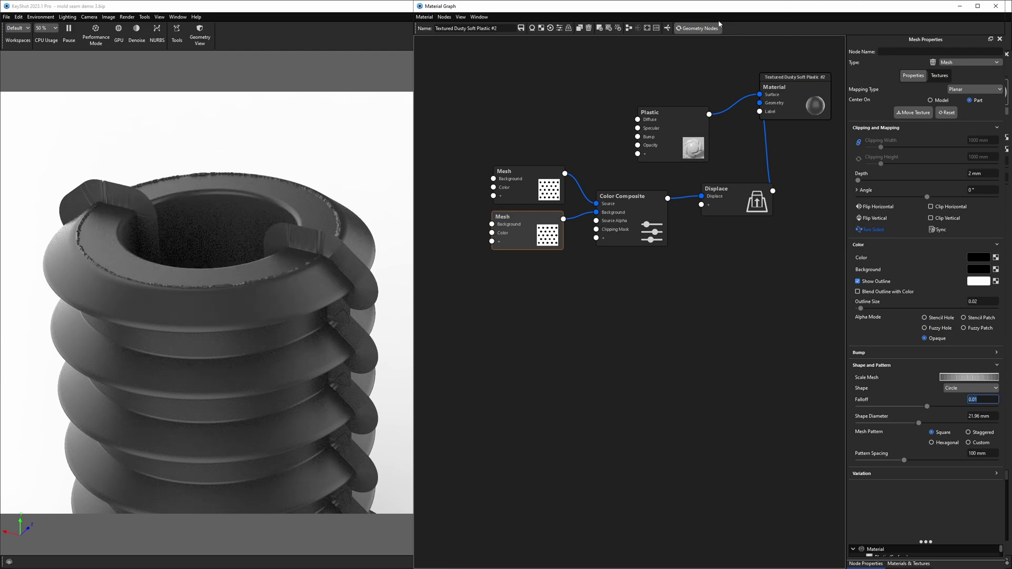
{"action": "left_click", "coordinate": [273, 298]}
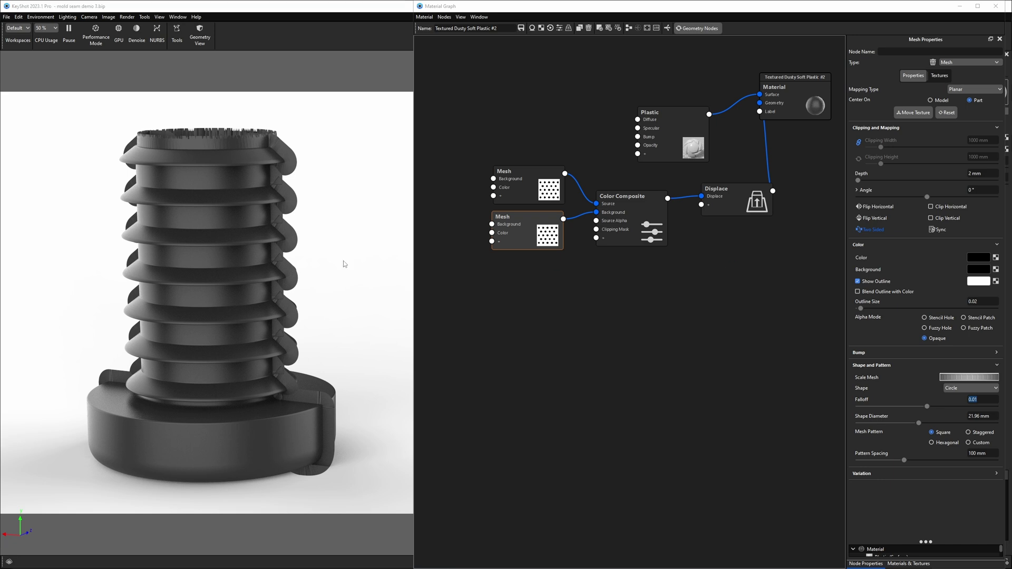
- Switch to ImageGlass and examine the seam line up close on the reference photo of the threaded plug
{"action": "key", "text": "alt+Tab"}
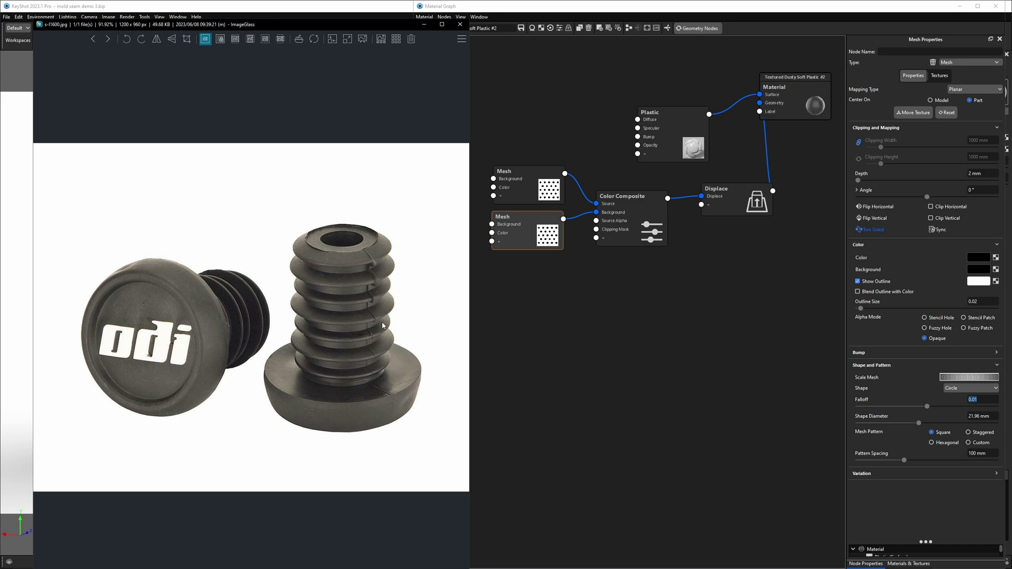
{"action": "scroll", "coordinate": [382, 320], "scroll_direction": "up", "scroll_amount": 4}
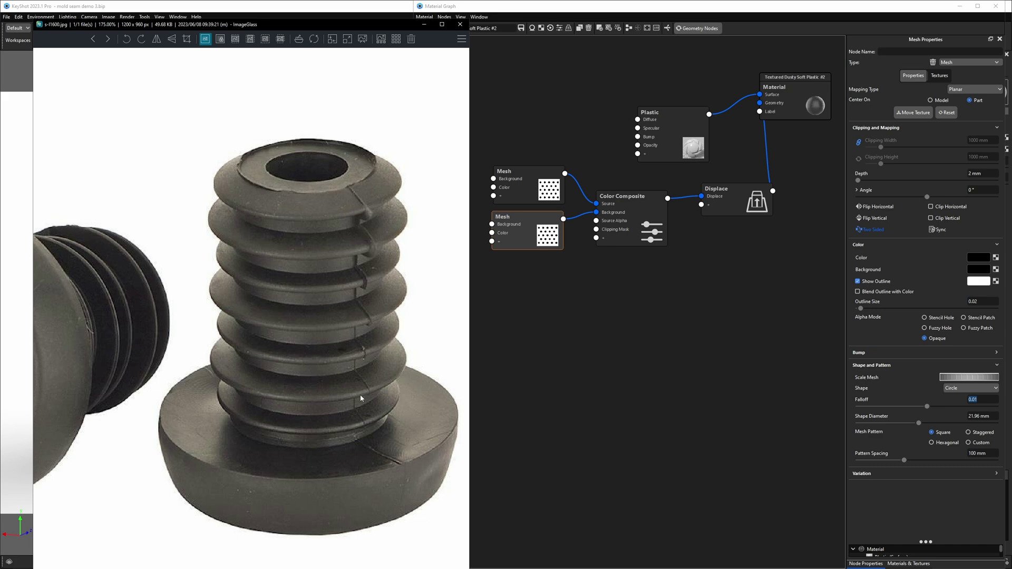
{"action": "left_click", "coordinate": [460, 24]}
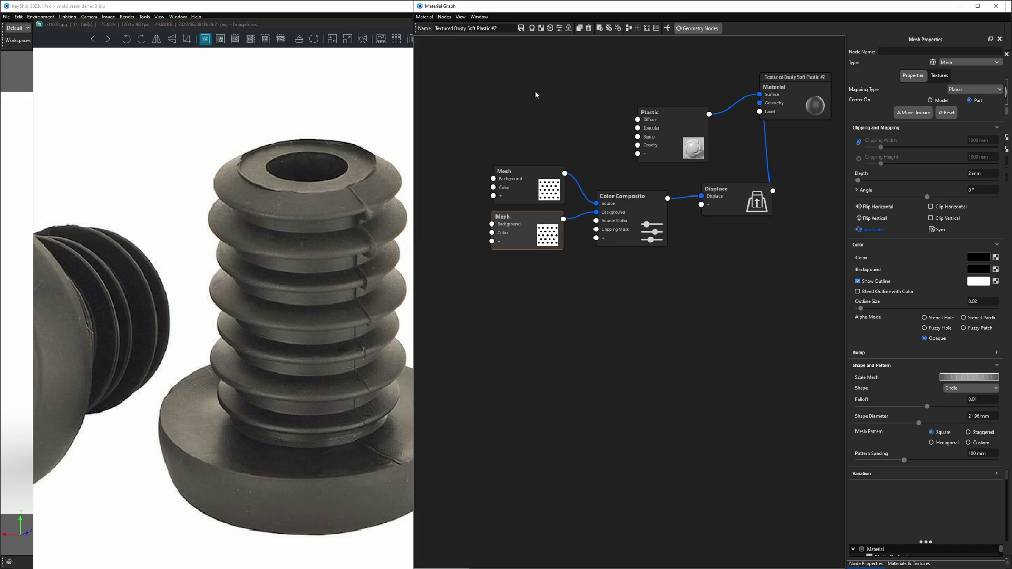
- Add a 3D Paint texture node to the material graph below the two Mesh nodes
{"action": "right_click", "coordinate": [507, 284]}
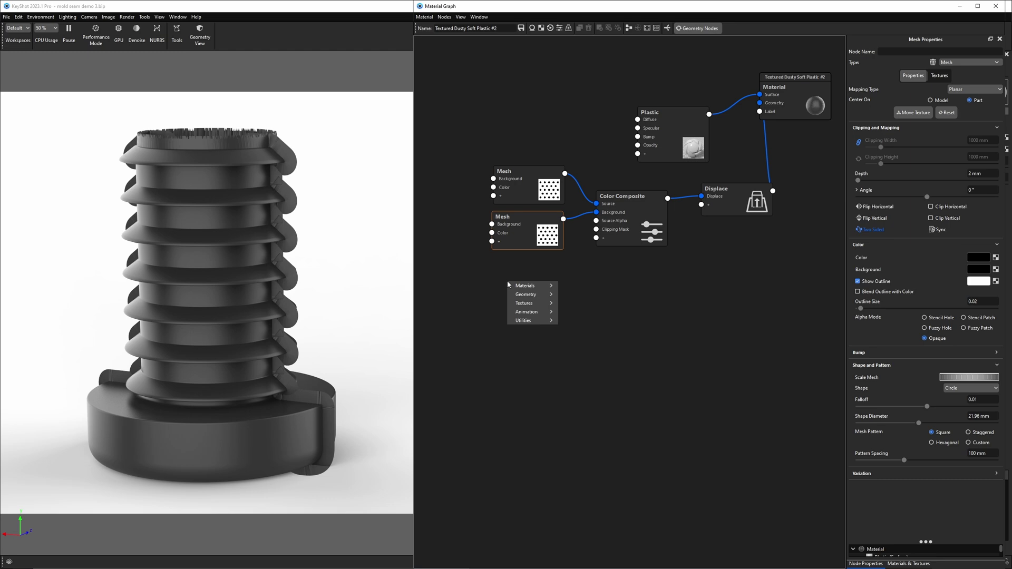
{"action": "mouse_move", "coordinate": [524, 306]}
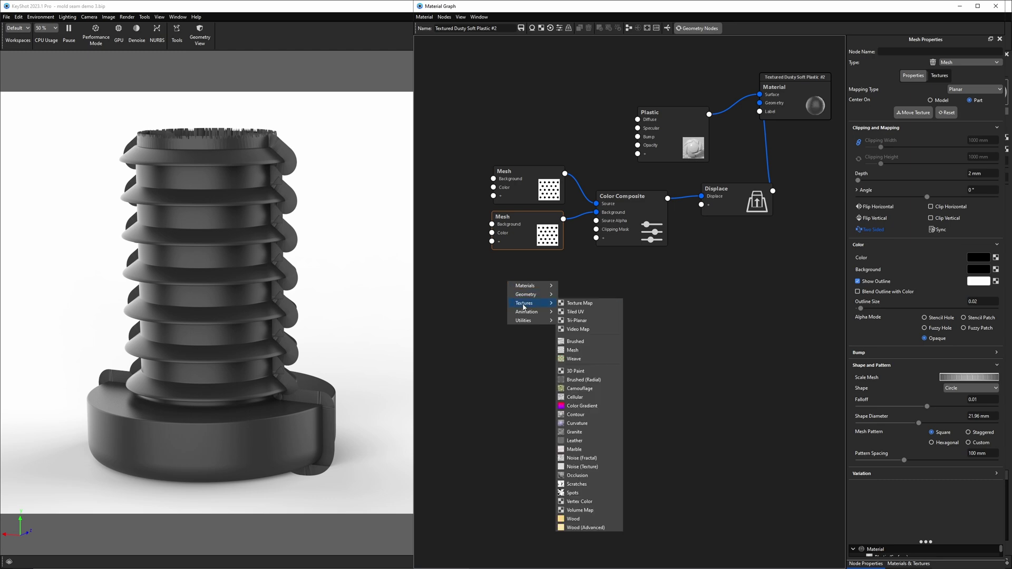
{"action": "left_click", "coordinate": [575, 371]}
{"action": "left_click_drag", "start_coordinate": [539, 319], "coordinate": [528, 322]}
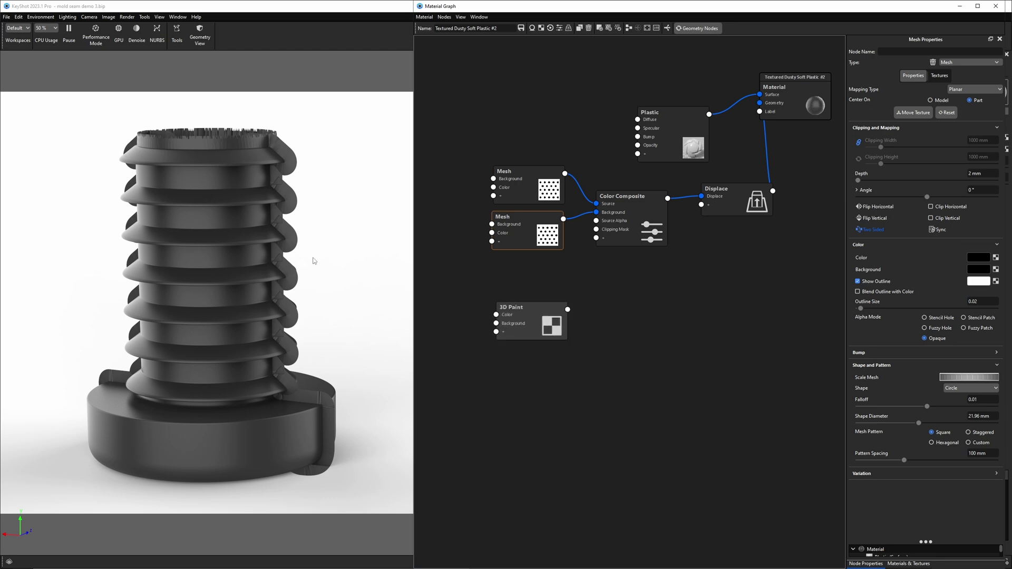
- Insert a second Color Composite node before the Displace node and connect the 3D Paint node to its Background input
{"action": "left_click_drag", "start_coordinate": [315, 260], "coordinate": [324, 329]}
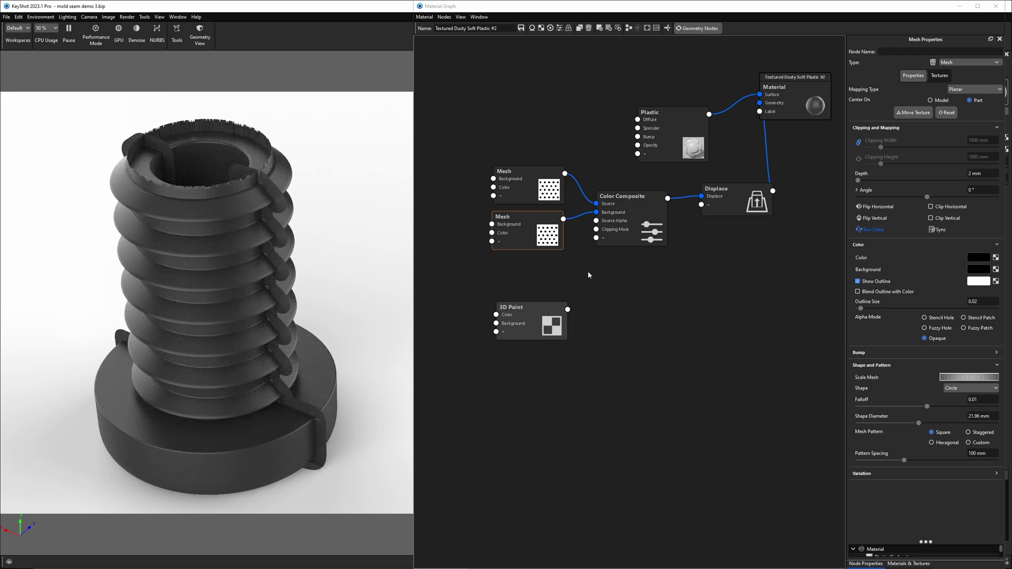
{"action": "left_click_drag", "start_coordinate": [732, 197], "coordinate": [788, 237]}
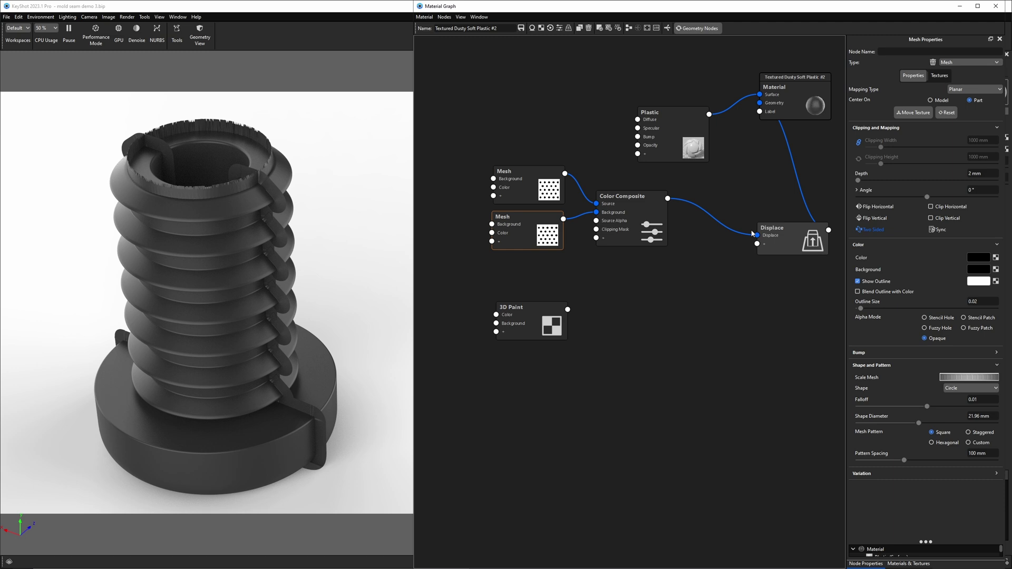
{"action": "right_click", "coordinate": [711, 217]}
{"action": "mouse_move", "coordinate": [732, 239]}
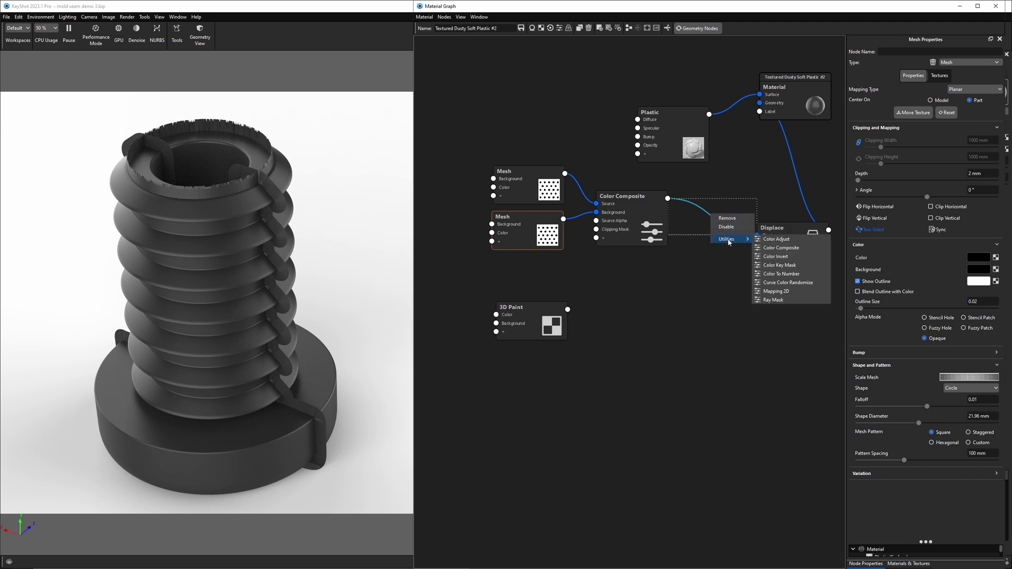
{"action": "left_click", "coordinate": [776, 248]}
{"action": "left_click_drag", "start_coordinate": [735, 230], "coordinate": [712, 279]}
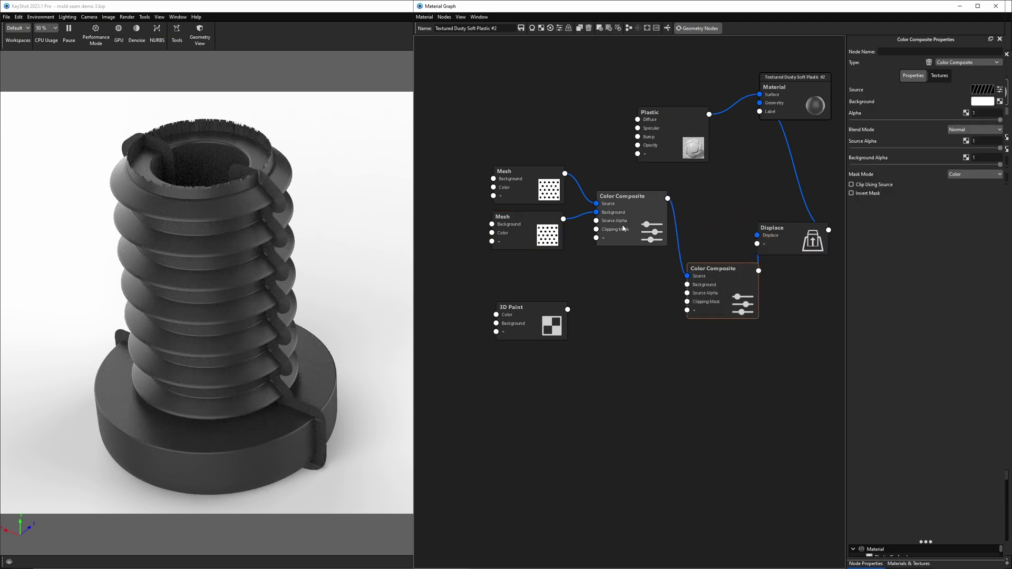
{"action": "left_click_drag", "start_coordinate": [623, 228], "coordinate": [613, 230]}
{"action": "left_click_drag", "start_coordinate": [764, 242], "coordinate": [772, 244]}
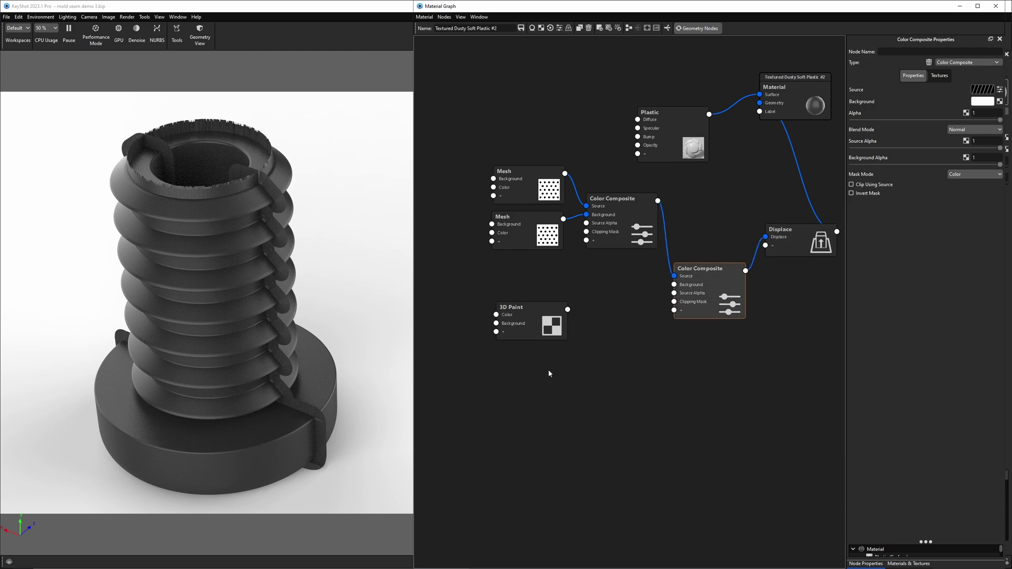
{"action": "mouse_move", "coordinate": [567, 310]}
{"action": "left_mouse_down"}
{"action": "mouse_move", "coordinate": [605, 289]}
{"action": "mouse_move", "coordinate": [674, 285]}
{"action": "mouse_move", "coordinate": [568, 305]}
{"action": "mouse_move", "coordinate": [580, 301]}
{"action": "left_mouse_up"}
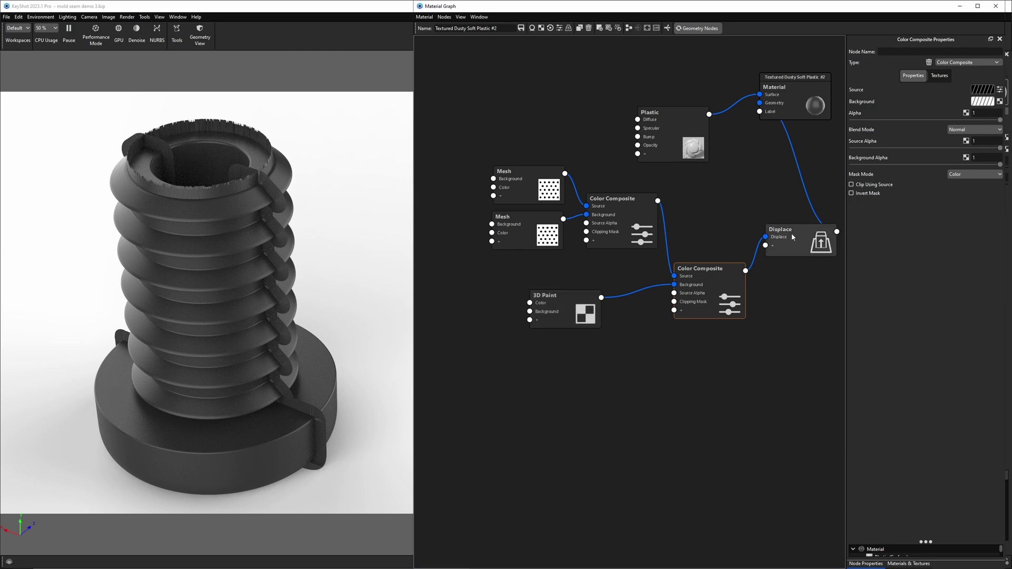
- Disable the connection from Displace to Material and execute the geometry nodes to return the part to its undisplaced shape
{"action": "right_click", "coordinate": [798, 166]}
{"action": "left_click", "coordinate": [812, 177]}
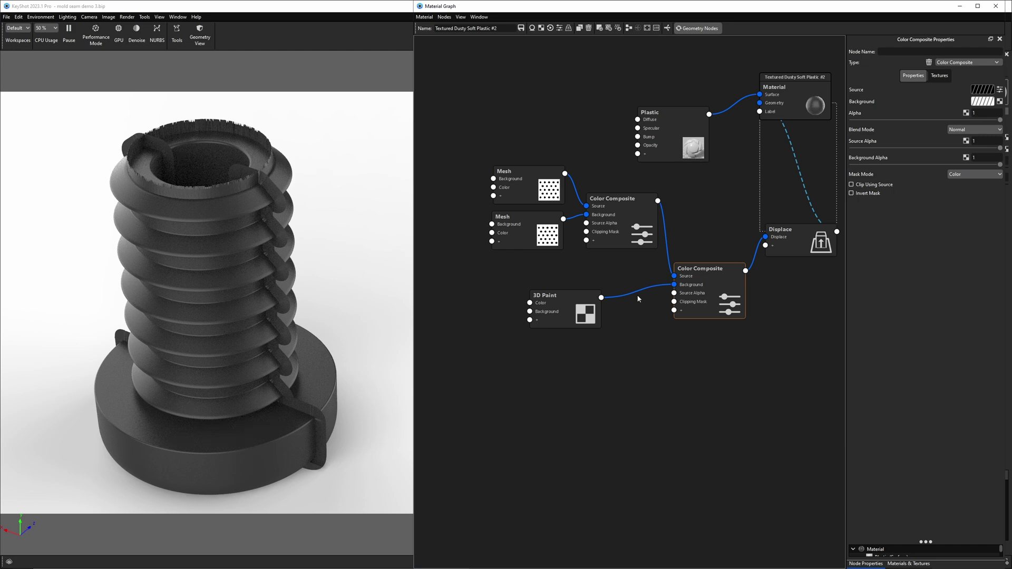
{"action": "left_click_drag", "start_coordinate": [545, 305], "coordinate": [555, 302]}
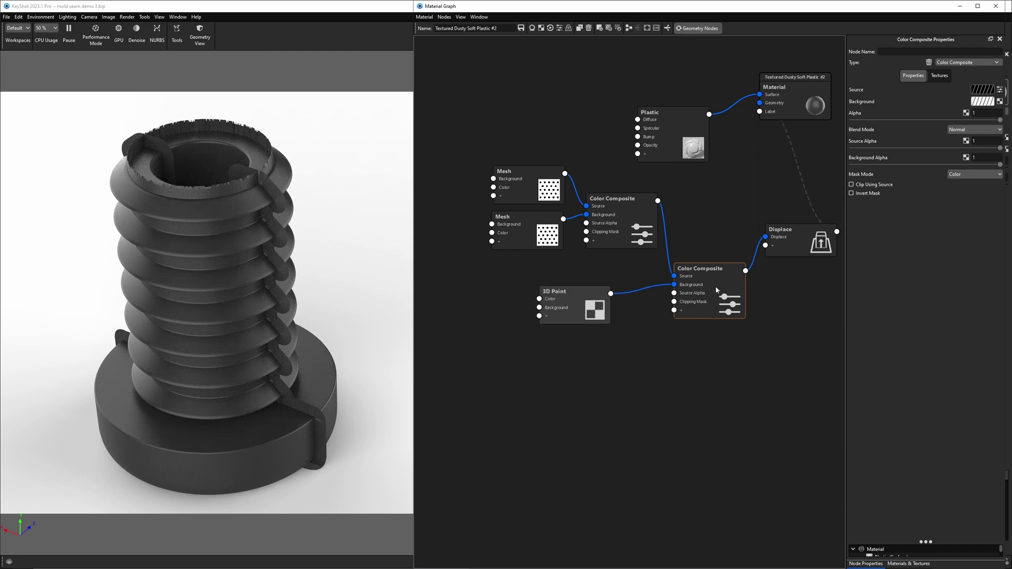
{"action": "key", "text": "c"}
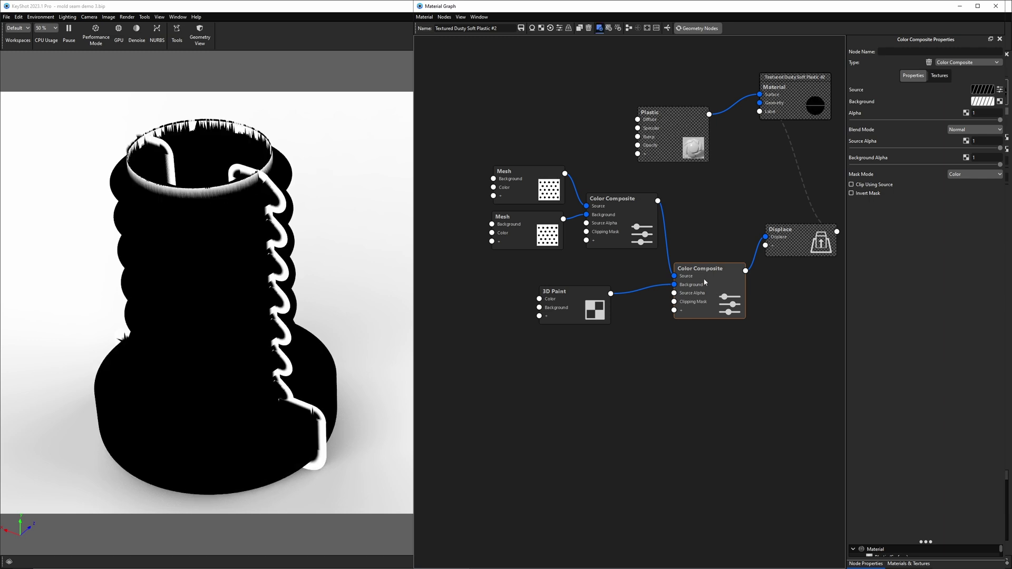
{"action": "key", "text": "p"}
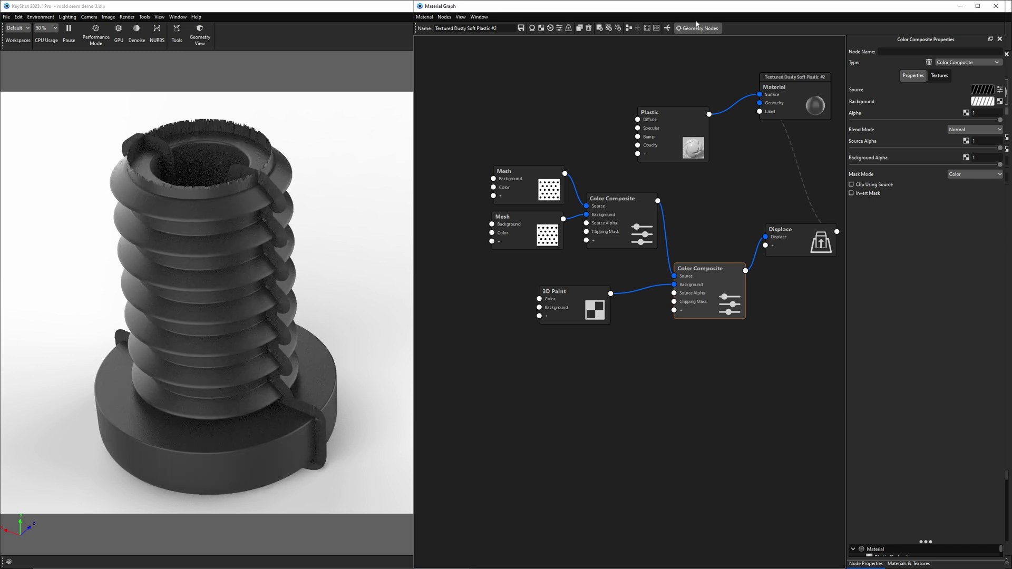
{"action": "left_click", "coordinate": [698, 29]}
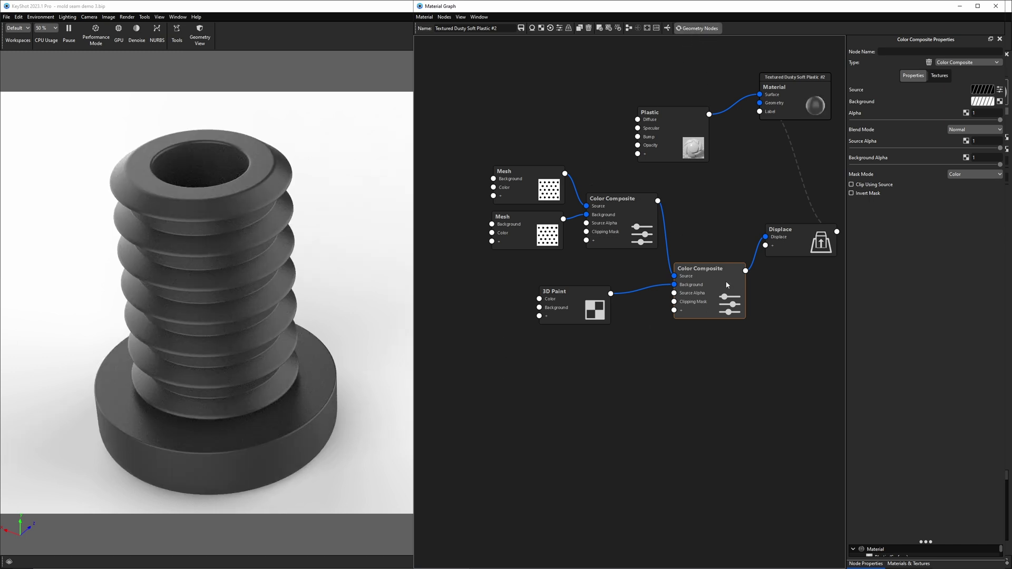
- Preview the second Color Composite node on the part and open the 3D Paint node's properties
{"action": "key", "text": "p"}
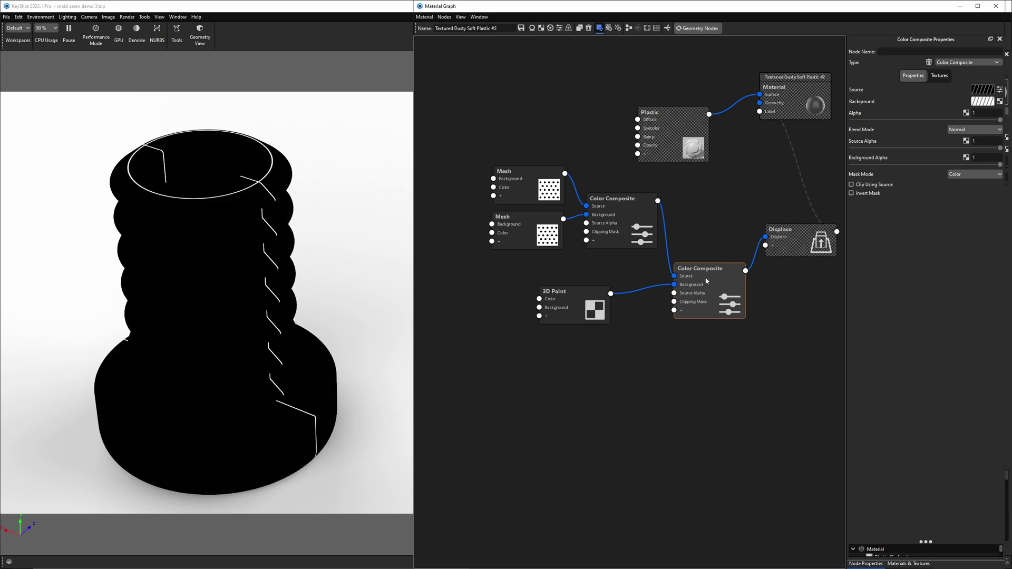
{"action": "left_click_drag", "start_coordinate": [257, 311], "coordinate": [246, 239]}
{"action": "left_click", "coordinate": [557, 308]}
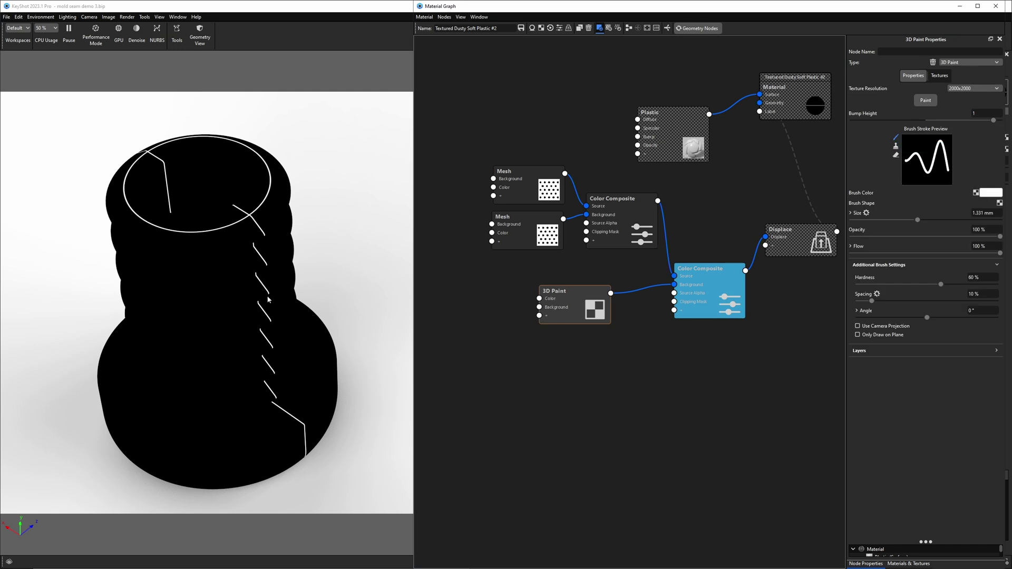
- Set the 3D Paint brush color to black and lower its opacity to about 42%
{"action": "left_click", "coordinate": [982, 193]}
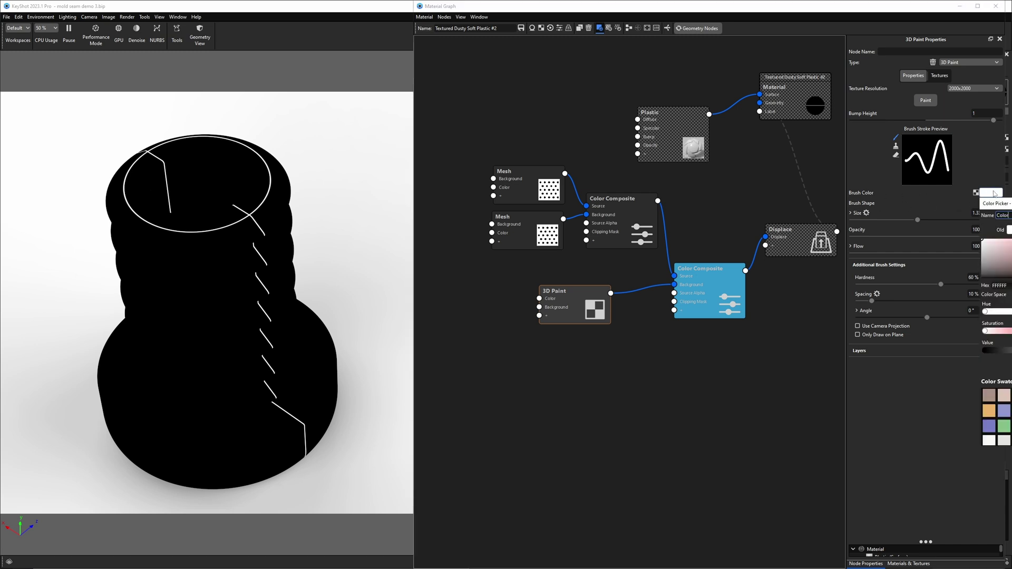
{"action": "left_click_drag", "start_coordinate": [995, 201], "coordinate": [755, 179]}
{"action": "left_click", "coordinate": [744, 267]}
{"action": "left_click", "coordinate": [804, 432]}
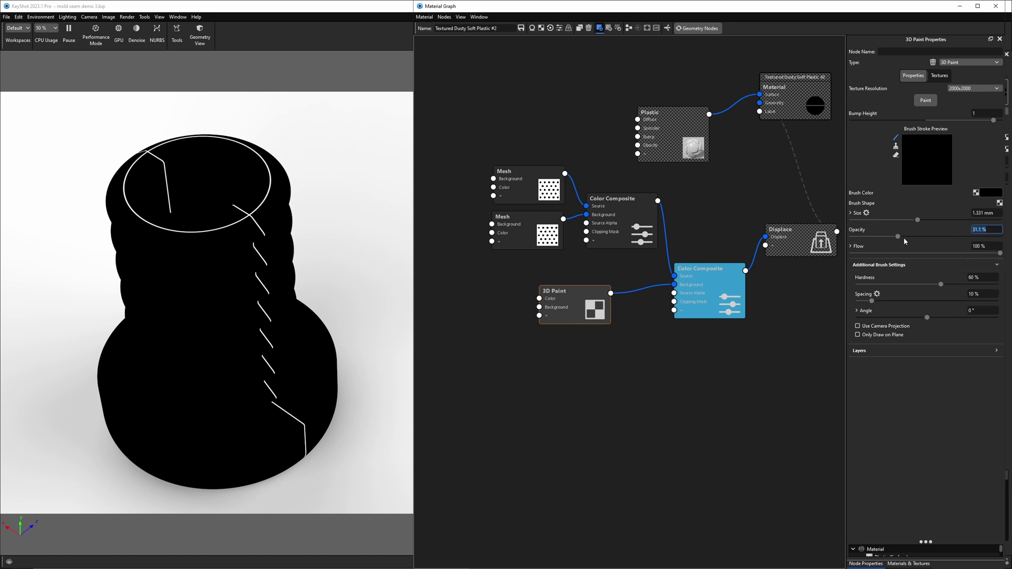
{"action": "left_click_drag", "start_coordinate": [904, 238], "coordinate": [911, 237]}
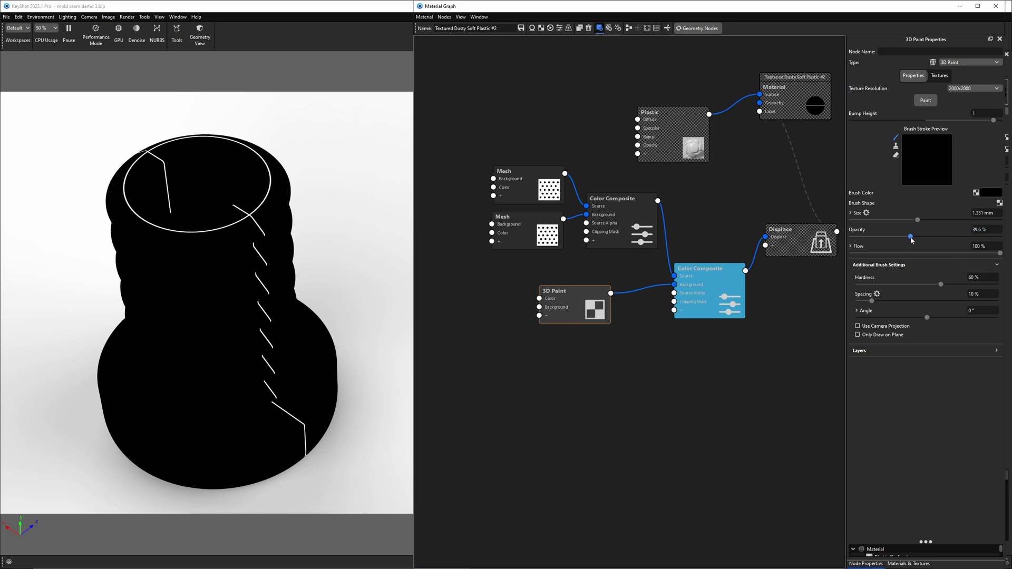
- Switch the brush size to pixels, set it to 35 px, and paint over the seam where it crosses the rim ring
{"action": "left_click", "coordinate": [866, 213]}
{"action": "left_click", "coordinate": [880, 226]}
{"action": "left_click_drag", "start_coordinate": [924, 220], "coordinate": [975, 220]}
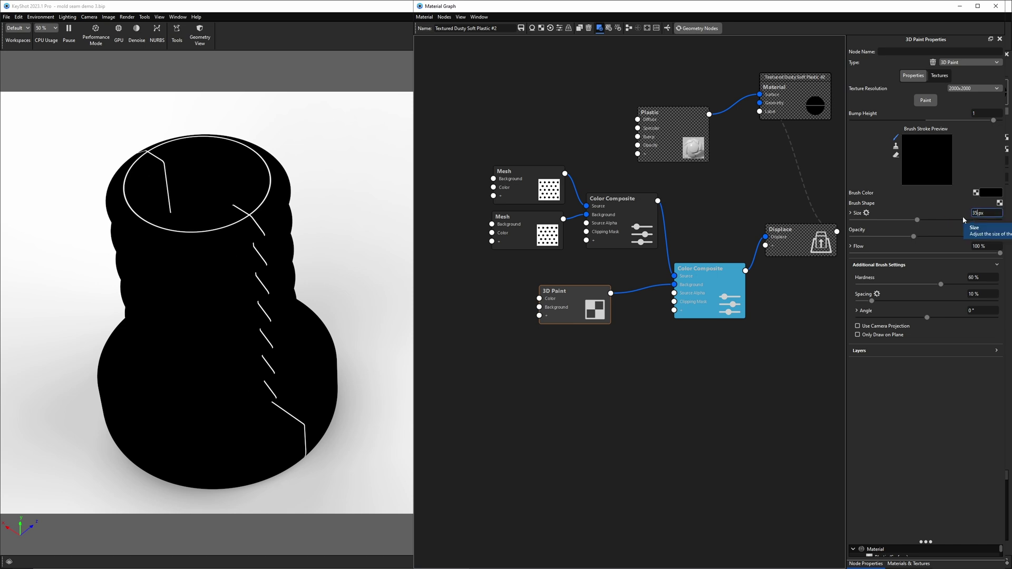
{"action": "type", "text": "35"}
{"action": "key", "text": "Return"}
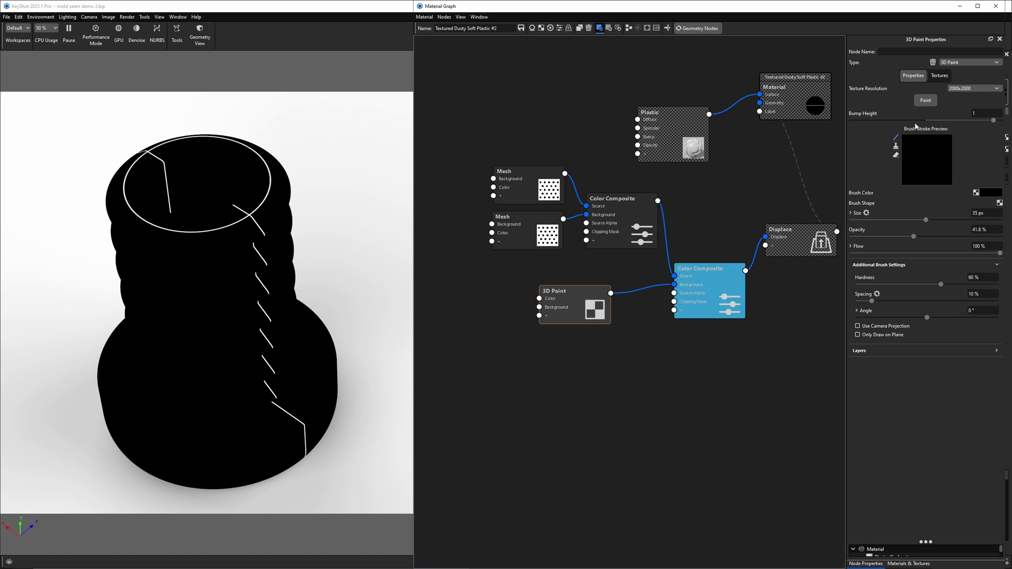
{"action": "left_click", "coordinate": [929, 100]}
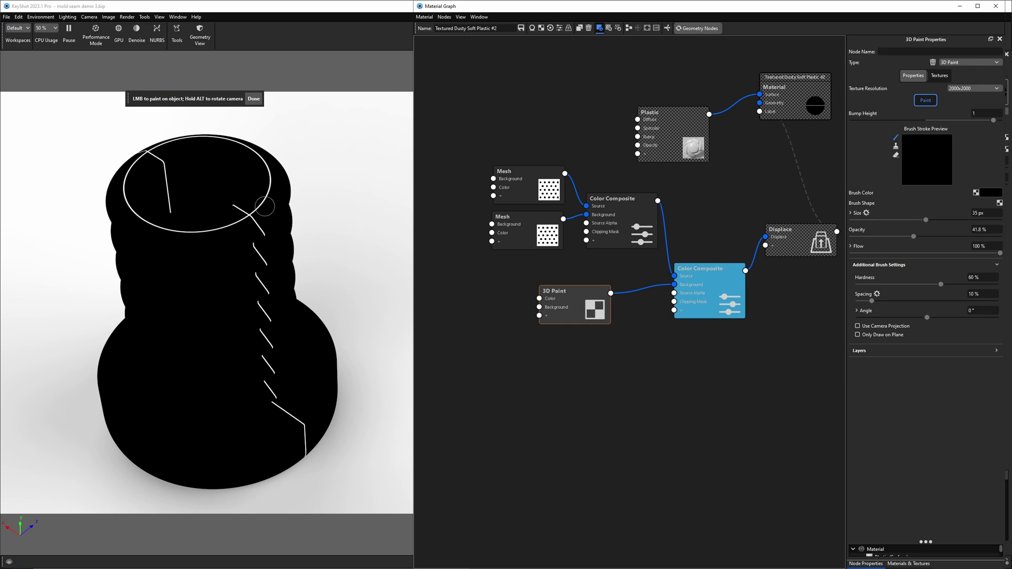
{"action": "left_click_drag", "start_coordinate": [244, 213], "coordinate": [254, 224]}
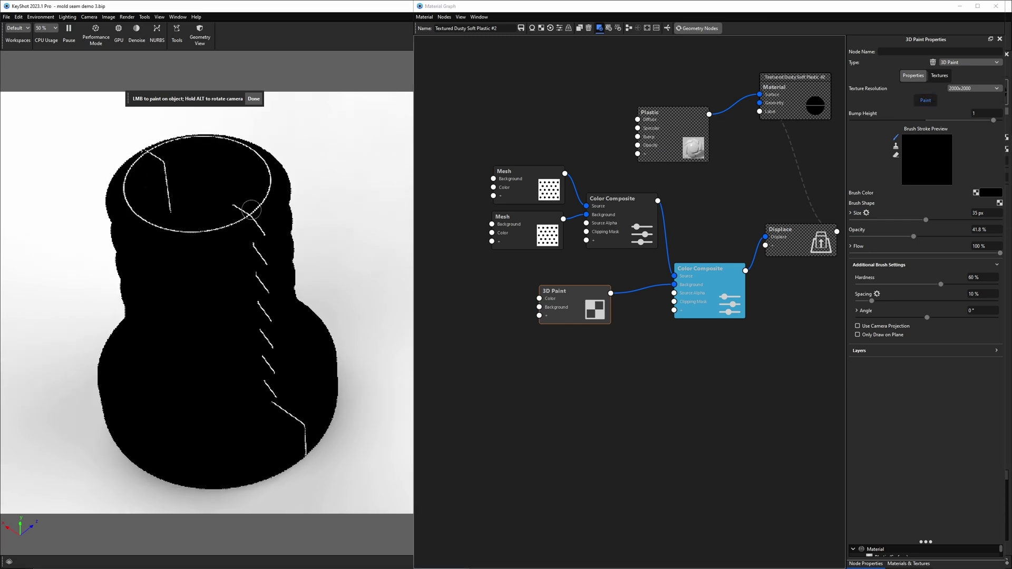
- Set the second Color Composite's blend mode to Multiply and paint another stroke over the seam at the rim
{"action": "left_click", "coordinate": [707, 282]}
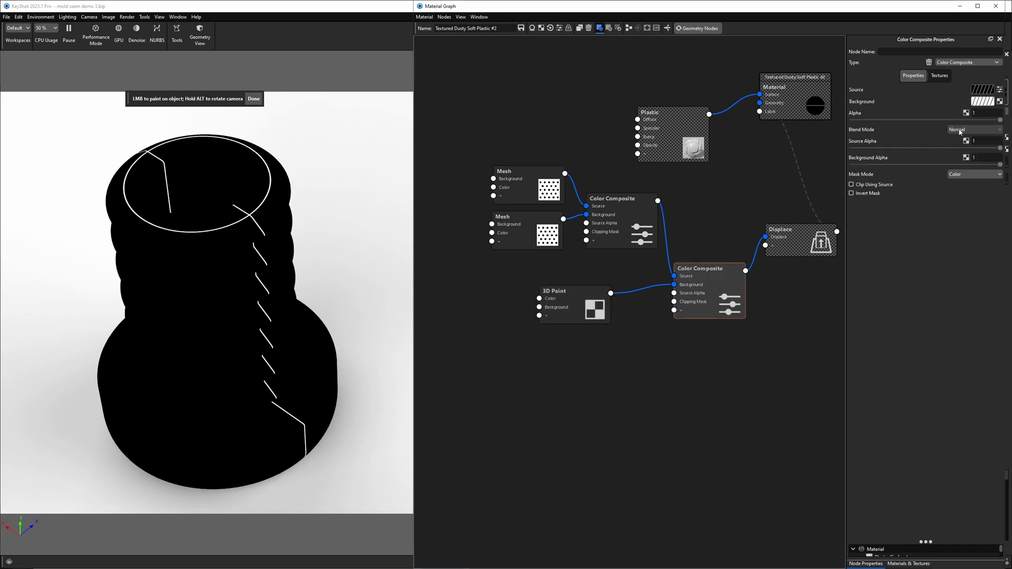
{"action": "left_click", "coordinate": [959, 130]}
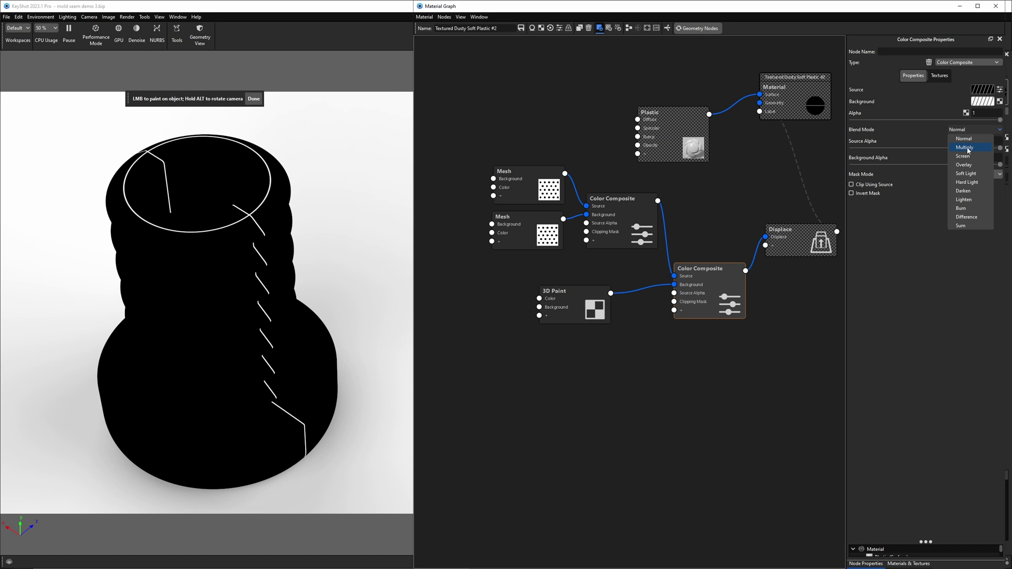
{"action": "left_click", "coordinate": [965, 147]}
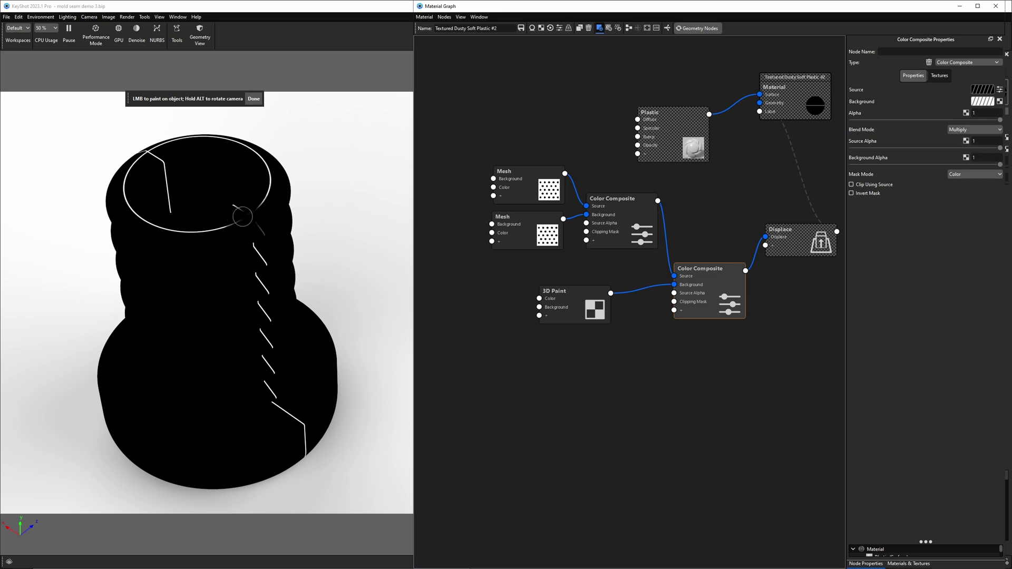
{"action": "mouse_move", "coordinate": [257, 208]}
{"action": "left_mouse_down"}
{"action": "mouse_move", "coordinate": [215, 232]}
{"action": "mouse_move", "coordinate": [257, 230]}
{"action": "left_mouse_up"}
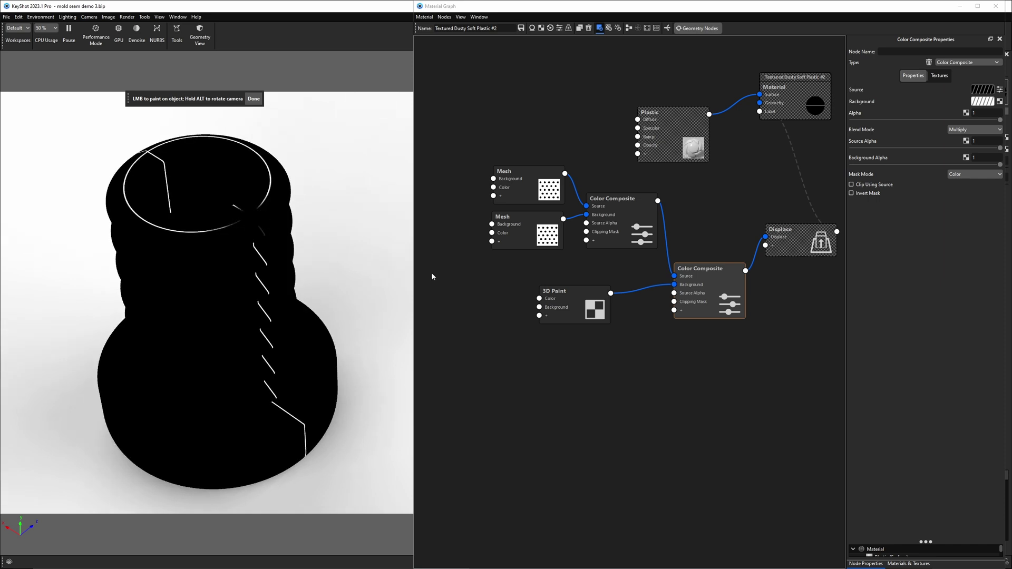
- Turn off the composite preview, execute the displacement with its connection to Material re-enabled, and end painting
{"action": "left_click", "coordinate": [712, 277]}
{"action": "key", "text": "c"}
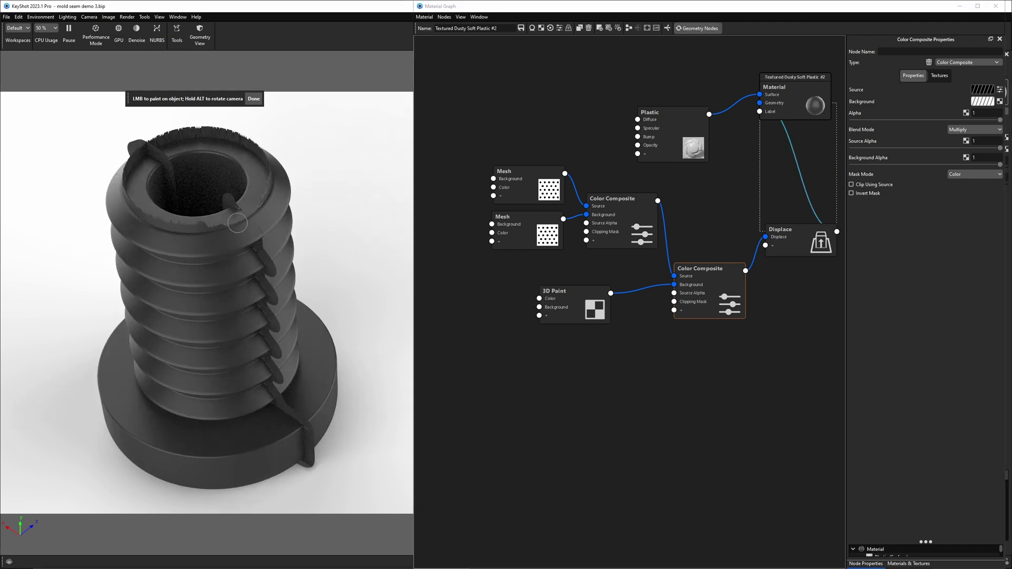
{"action": "left_click", "coordinate": [253, 98]}
- Examine the displaced seam and rim ring around the painted area from several angles
{"action": "mouse_move", "coordinate": [334, 257]}
{"action": "left_mouse_down"}
{"action": "mouse_move", "coordinate": [377, 141]}
{"action": "mouse_move", "coordinate": [332, 210]}
{"action": "left_mouse_up"}
{"action": "scroll", "coordinate": [332, 210], "scroll_direction": "up", "scroll_amount": 3}
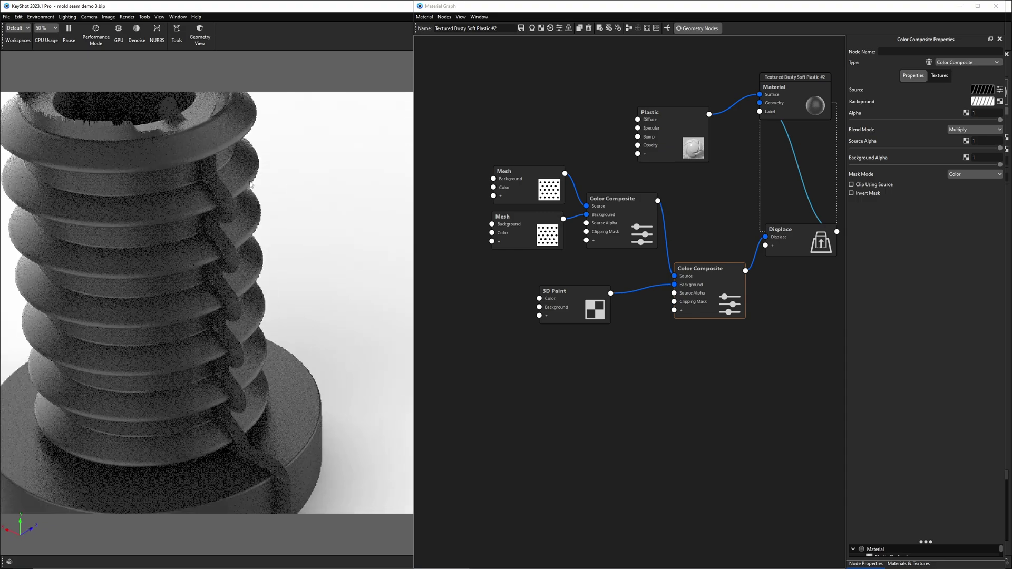
{"action": "left_click_drag", "start_coordinate": [251, 185], "coordinate": [245, 266], "text": "alt"}
{"action": "scroll", "coordinate": [239, 276], "scroll_direction": "down", "scroll_amount": 2}
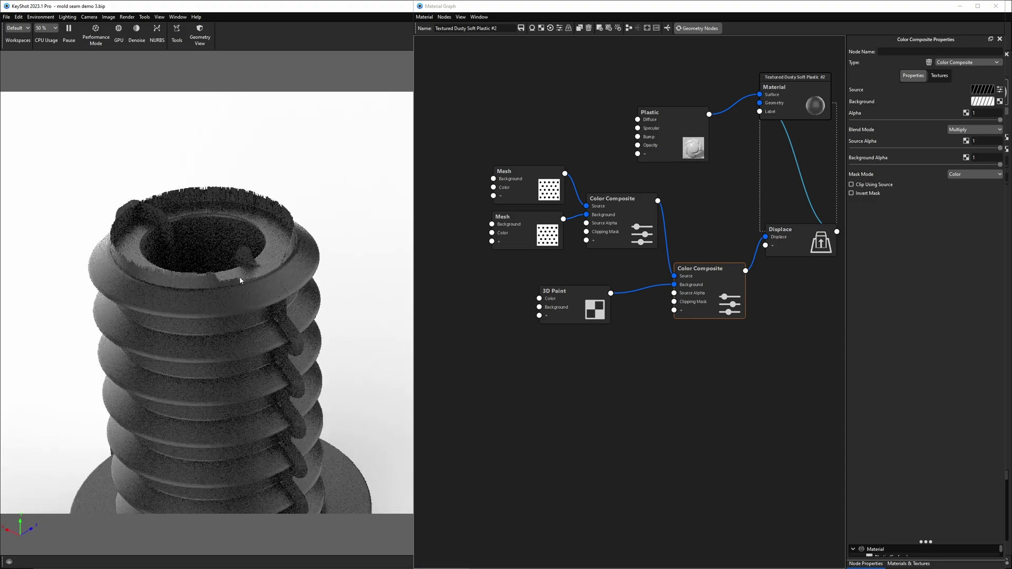
{"action": "middle_click_drag", "start_coordinate": [239, 277], "coordinate": [243, 195]}
{"action": "scroll", "coordinate": [242, 211], "scroll_direction": "down", "scroll_amount": 2}
{"action": "middle_click_drag", "start_coordinate": [250, 250], "coordinate": [233, 217]}
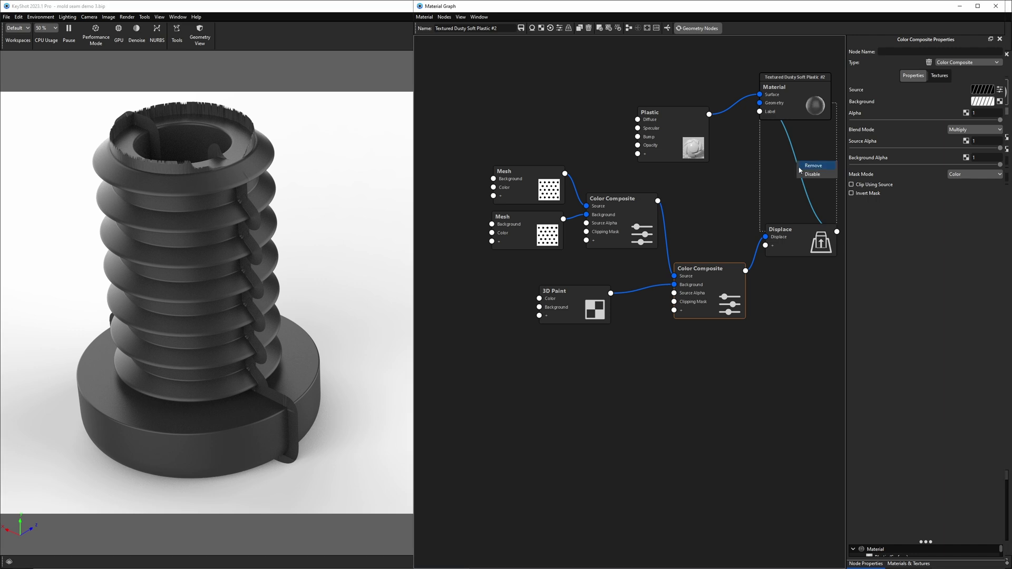
- Disable the Displace connection to Material, return the part to its undisplaced shape, and preview the second Color Composite
{"action": "left_click_drag", "start_coordinate": [780, 229], "coordinate": [757, 189]}
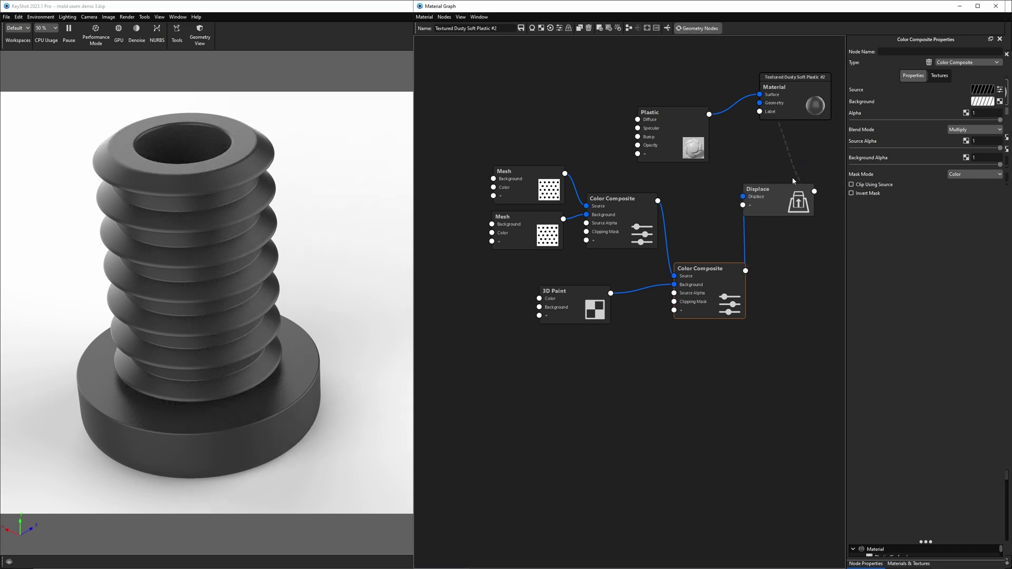
{"action": "key", "text": "c"}
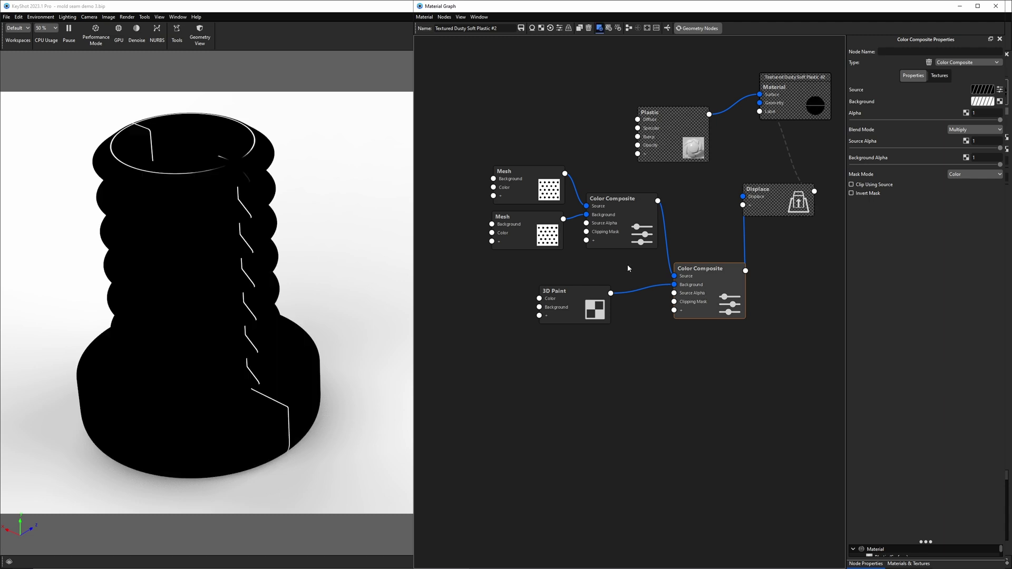
- Erase the black strokes over the seam and rim ring with the 3D Paint node's eraser
{"action": "left_click", "coordinate": [569, 301]}
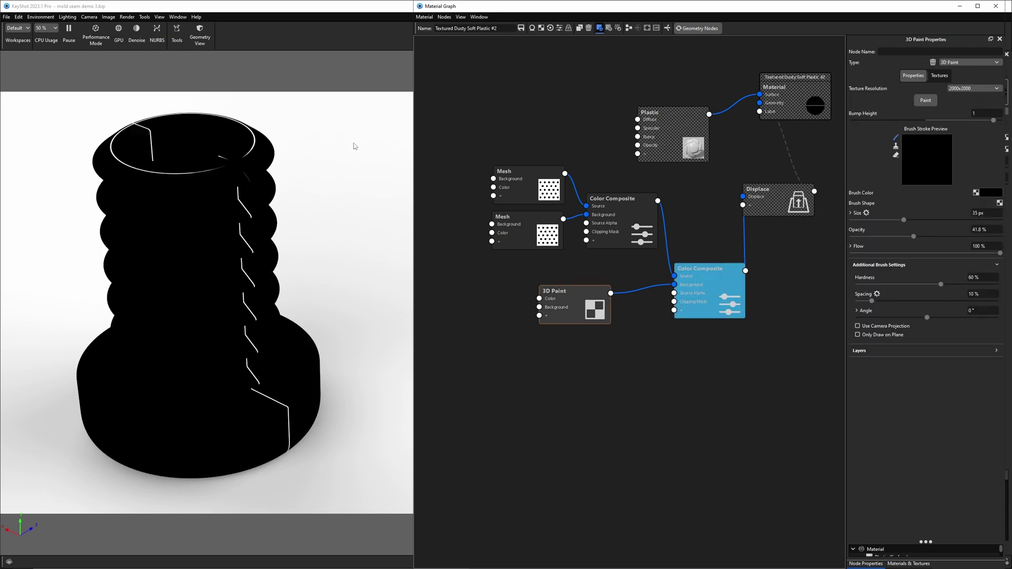
{"action": "left_click_drag", "start_coordinate": [254, 169], "coordinate": [234, 179]}
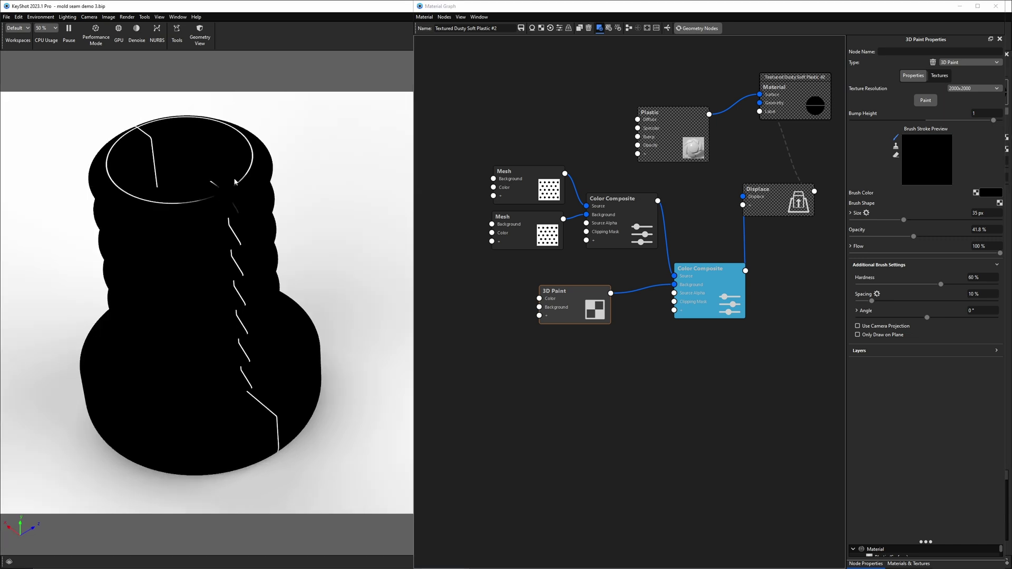
{"action": "left_click", "coordinate": [896, 155]}
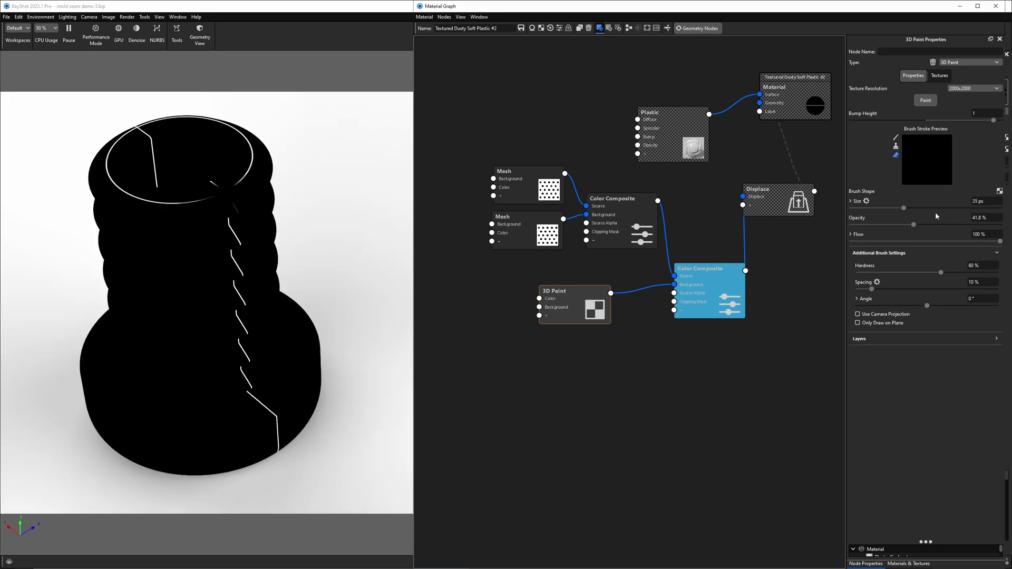
{"action": "left_click", "coordinate": [925, 100]}
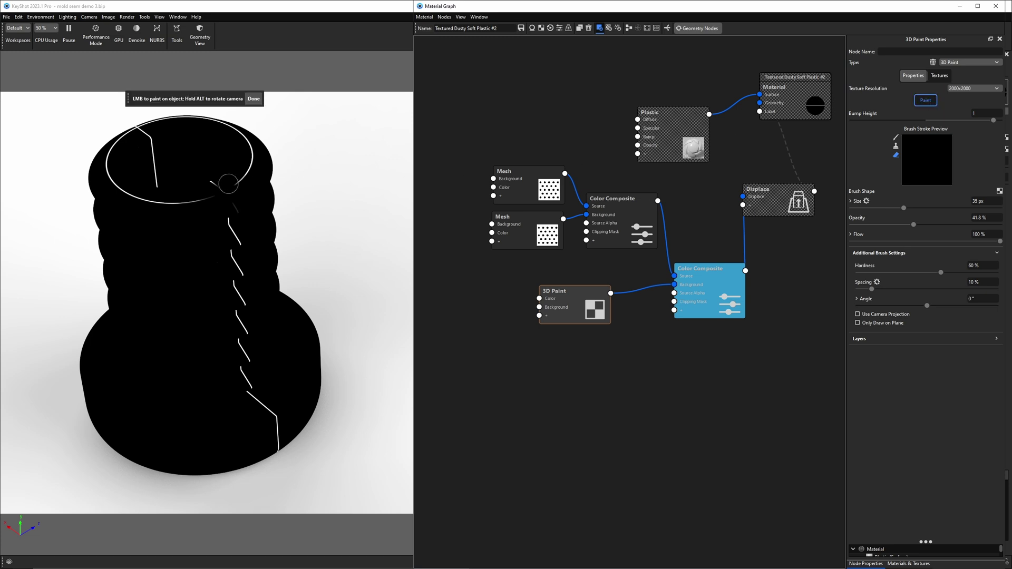
{"action": "mouse_move", "coordinate": [228, 184]}
{"action": "left_mouse_down"}
{"action": "mouse_move", "coordinate": [210, 213]}
{"action": "mouse_move", "coordinate": [219, 191]}
{"action": "left_mouse_up"}
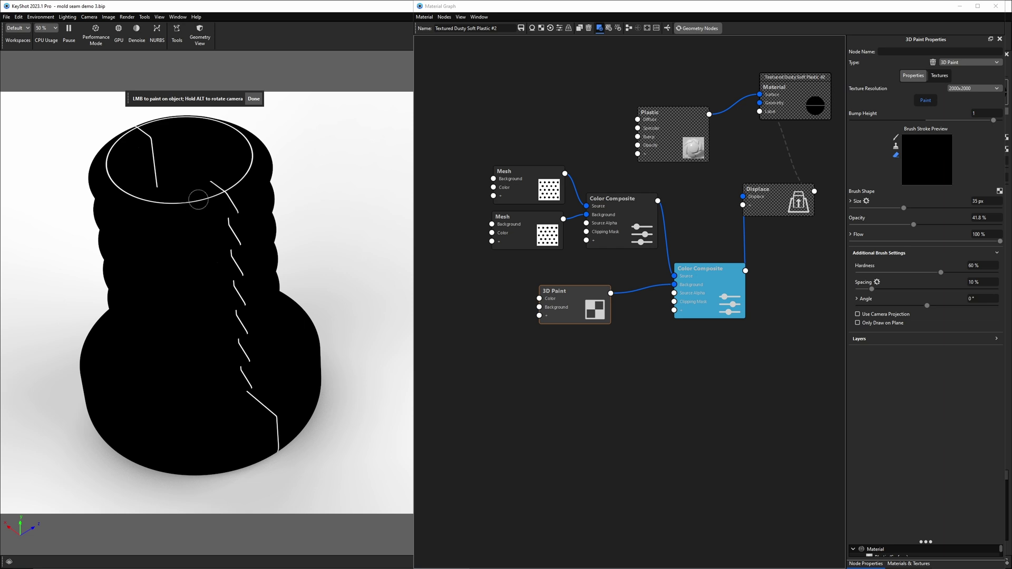
{"action": "left_click", "coordinate": [253, 100]}
- Return to the paint brush, raise its opacity to about 97%, and paint out the seam inside the rim ring
{"action": "left_click", "coordinate": [896, 138]}
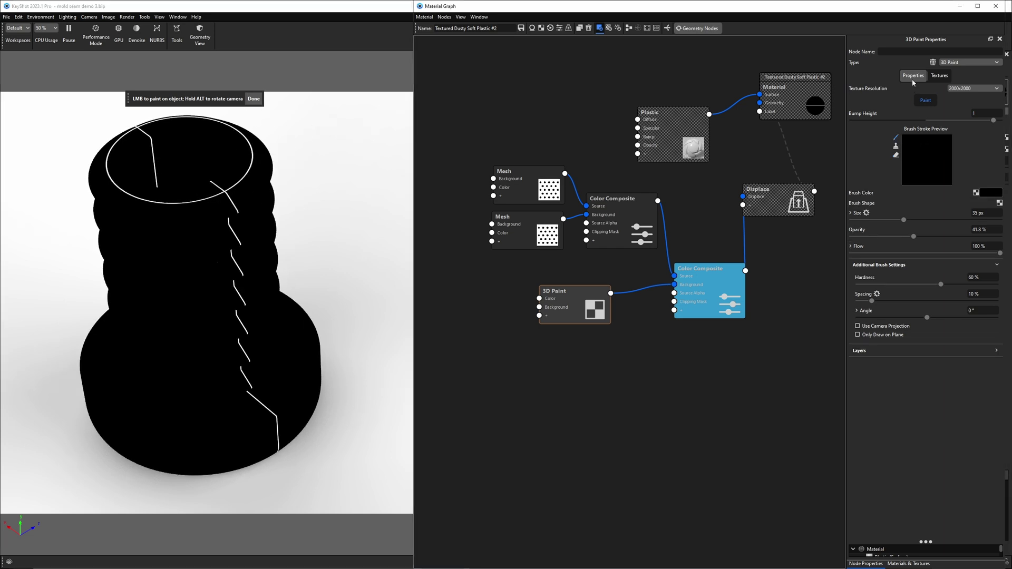
{"action": "mouse_move", "coordinate": [218, 195]}
{"action": "left_mouse_down"}
{"action": "mouse_move", "coordinate": [237, 186]}
{"action": "mouse_move", "coordinate": [210, 197]}
{"action": "mouse_move", "coordinate": [231, 231]}
{"action": "left_mouse_up"}
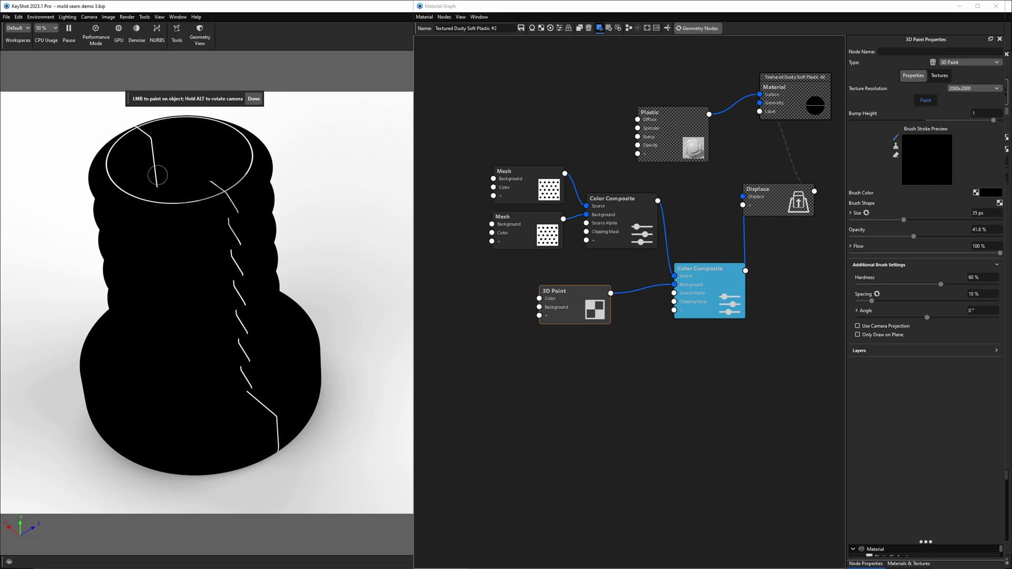
{"action": "key", "text": "alt"}
{"action": "left_click_drag", "start_coordinate": [192, 98], "coordinate": [461, 282], "text": "alt"}
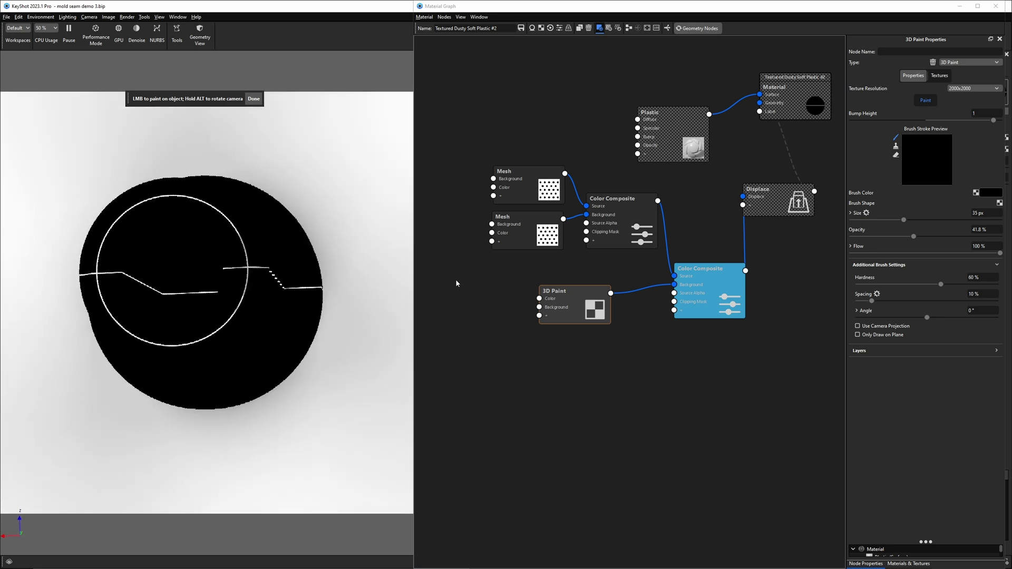
{"action": "mouse_move", "coordinate": [408, 305]}
{"action": "left_mouse_down", "text": "alt"}
{"action": "mouse_move", "coordinate": [385, 274]}
{"action": "mouse_move", "coordinate": [272, 286]}
{"action": "mouse_move", "coordinate": [317, 313]}
{"action": "left_mouse_up", "text": "alt"}
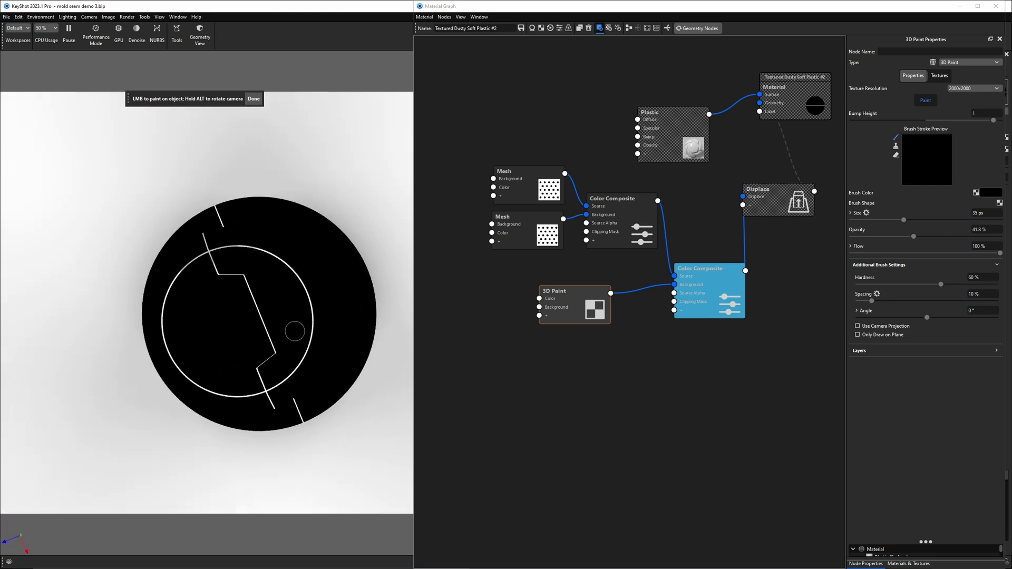
{"action": "left_click_drag", "start_coordinate": [914, 238], "coordinate": [938, 242]}
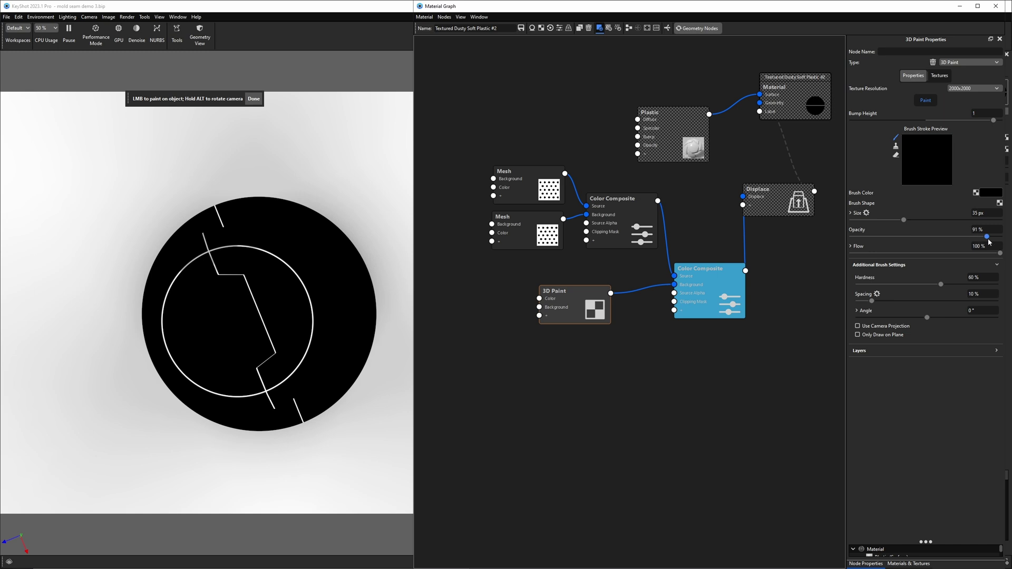
{"action": "mouse_move", "coordinate": [215, 271]}
{"action": "left_mouse_down"}
{"action": "mouse_move", "coordinate": [246, 282]}
{"action": "mouse_move", "coordinate": [268, 339]}
{"action": "mouse_move", "coordinate": [262, 387]}
{"action": "mouse_move", "coordinate": [272, 349]}
{"action": "mouse_move", "coordinate": [242, 287]}
{"action": "mouse_move", "coordinate": [212, 275]}
{"action": "mouse_move", "coordinate": [212, 264]}
{"action": "left_mouse_up"}
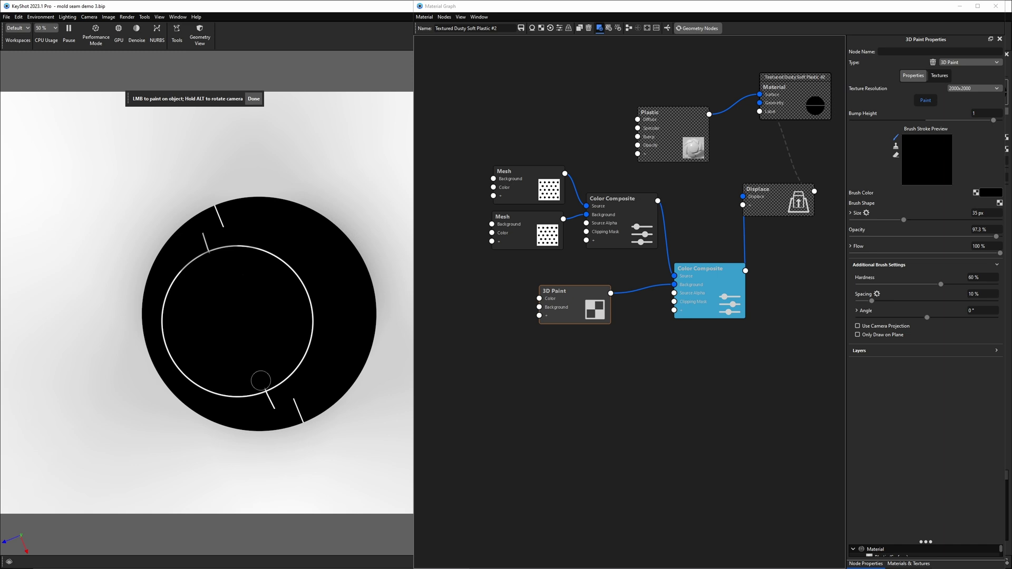
- Set the brush opacity to 87.5% and fade the vertical seam lines on both sides of the base
{"action": "mouse_move", "coordinate": [386, 405]}
{"action": "left_mouse_down", "text": "alt"}
{"action": "mouse_move", "coordinate": [359, 226]}
{"action": "mouse_move", "coordinate": [357, 293]}
{"action": "left_mouse_up", "text": "alt"}
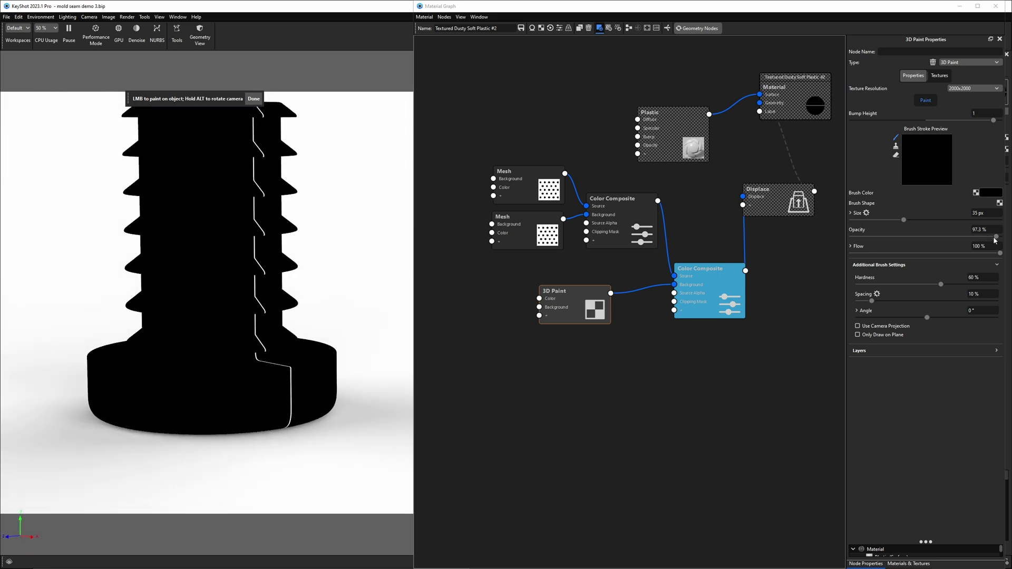
{"action": "left_click_drag", "start_coordinate": [996, 238], "coordinate": [988, 240]}
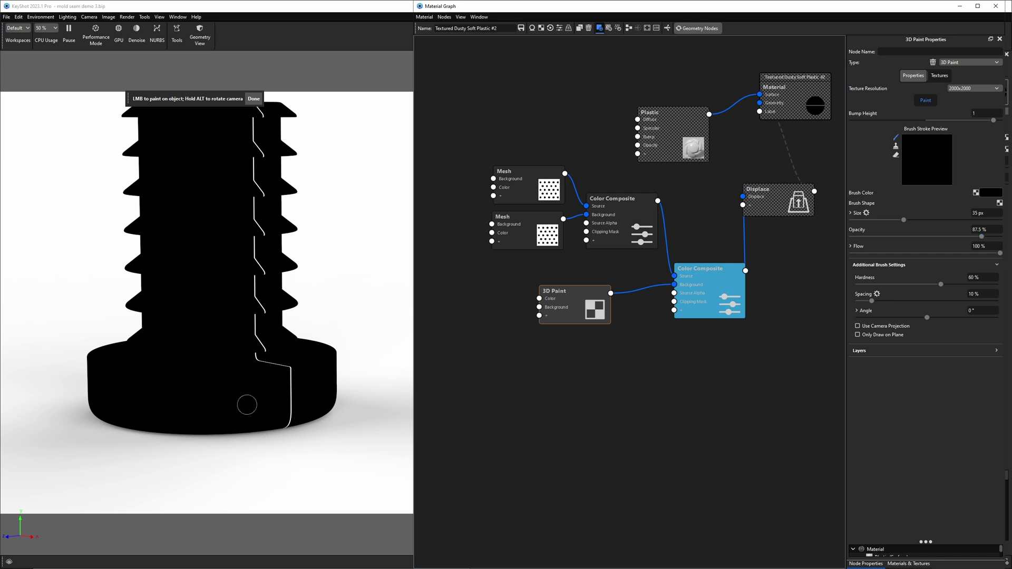
{"action": "left_click_drag", "start_coordinate": [294, 375], "coordinate": [289, 444]}
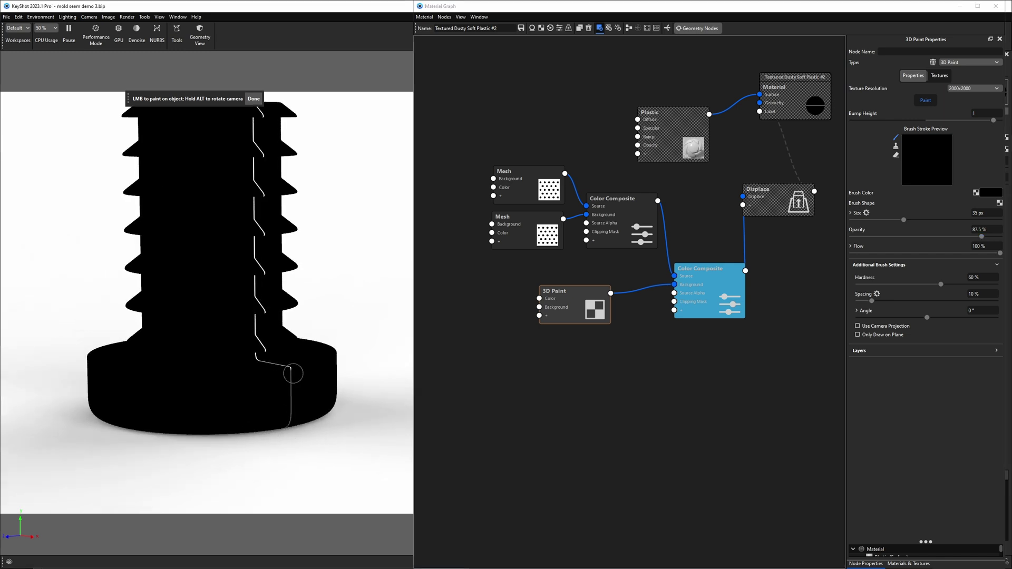
{"action": "mouse_move", "coordinate": [295, 379]}
{"action": "left_mouse_down", "text": "alt"}
{"action": "mouse_move", "coordinate": [394, 406]}
{"action": "mouse_move", "coordinate": [135, 384]}
{"action": "mouse_move", "coordinate": [114, 373]}
{"action": "mouse_move", "coordinate": [133, 429]}
{"action": "left_mouse_up", "text": "alt"}
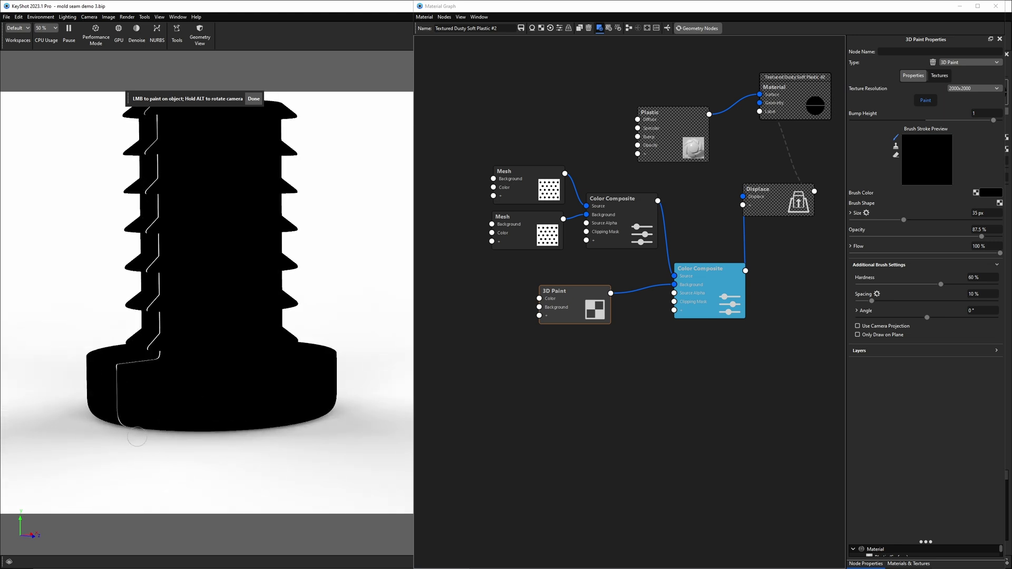
{"action": "left_click", "coordinate": [115, 378]}
- Set the brush opacity to 46% and paint over the seam from the base up along the threads
{"action": "left_click_drag", "start_coordinate": [269, 460], "coordinate": [253, 377], "text": "alt"}
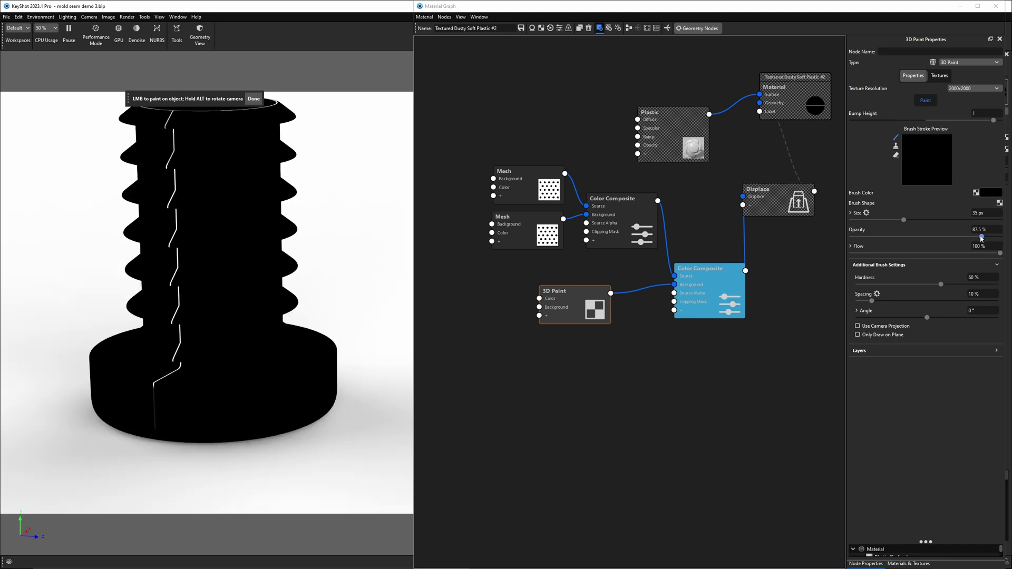
{"action": "left_click_drag", "start_coordinate": [982, 237], "coordinate": [964, 237]}
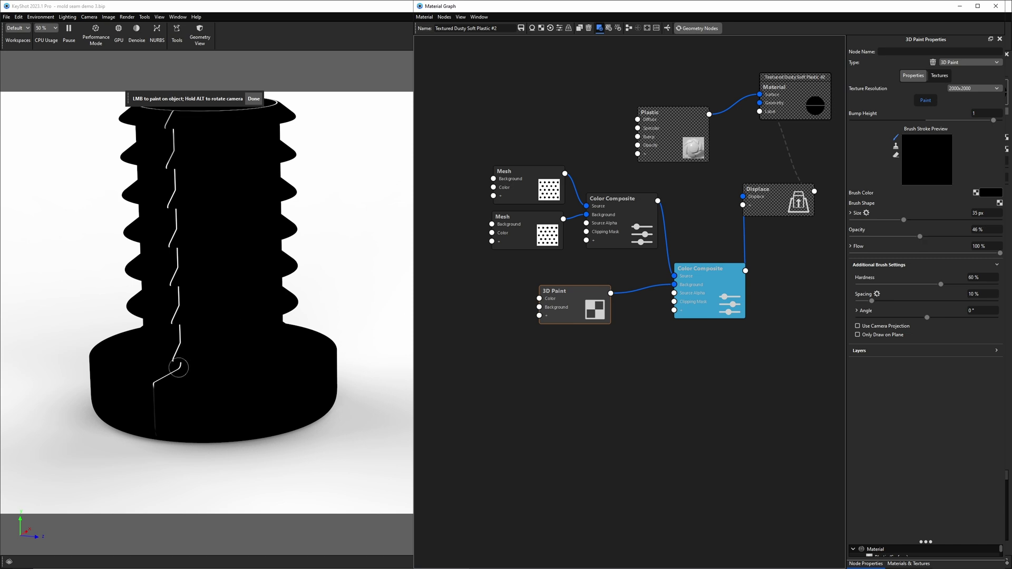
{"action": "mouse_move", "coordinate": [152, 385]}
{"action": "left_mouse_down"}
{"action": "mouse_move", "coordinate": [179, 350]}
{"action": "mouse_move", "coordinate": [171, 366]}
{"action": "mouse_move", "coordinate": [176, 304]}
{"action": "mouse_move", "coordinate": [219, 304]}
{"action": "mouse_move", "coordinate": [187, 278]}
{"action": "mouse_move", "coordinate": [181, 142]}
{"action": "mouse_move", "coordinate": [174, 380]}
{"action": "mouse_move", "coordinate": [206, 355]}
{"action": "mouse_move", "coordinate": [224, 389]}
{"action": "mouse_move", "coordinate": [314, 391]}
{"action": "mouse_move", "coordinate": [290, 368]}
{"action": "mouse_move", "coordinate": [254, 193]}
{"action": "mouse_move", "coordinate": [259, 204]}
{"action": "mouse_move", "coordinate": [270, 174]}
{"action": "mouse_move", "coordinate": [379, 314]}
{"action": "mouse_move", "coordinate": [223, 323]}
{"action": "left_mouse_up"}
{"action": "left_click_drag", "start_coordinate": [325, 288], "coordinate": [380, 350], "text": "alt"}
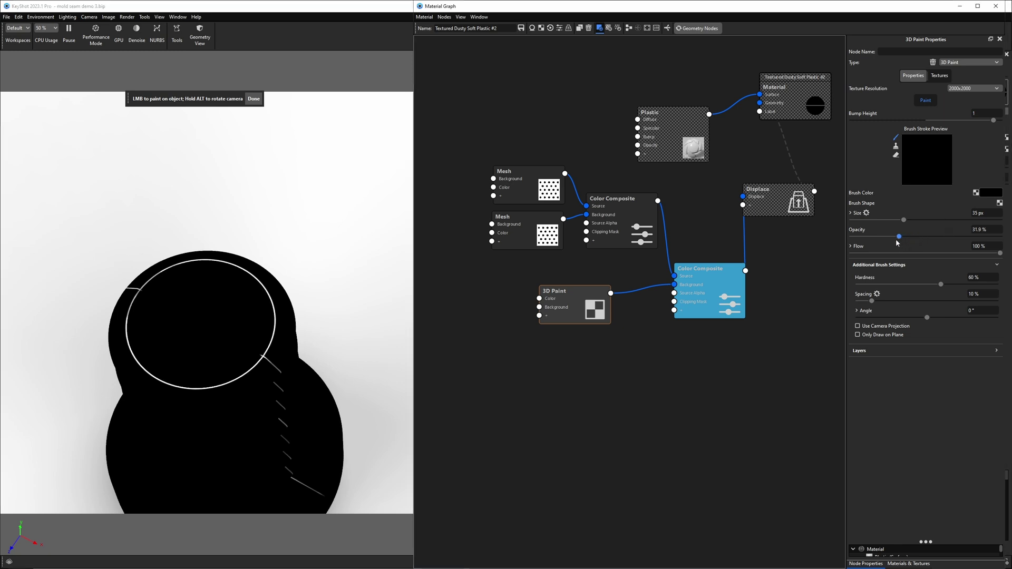
- Set the brush opacity to 23.9%, fade the rim ring with a paint stroke, and finish the painting session
{"action": "mouse_move", "coordinate": [260, 352]}
{"action": "left_mouse_down"}
{"action": "mouse_move", "coordinate": [270, 316]}
{"action": "mouse_move", "coordinate": [253, 274]}
{"action": "mouse_move", "coordinate": [190, 260]}
{"action": "mouse_move", "coordinate": [147, 280]}
{"action": "mouse_move", "coordinate": [128, 321]}
{"action": "mouse_move", "coordinate": [145, 372]}
{"action": "mouse_move", "coordinate": [131, 315]}
{"action": "mouse_move", "coordinate": [155, 371]}
{"action": "mouse_move", "coordinate": [203, 388]}
{"action": "mouse_move", "coordinate": [217, 383]}
{"action": "mouse_move", "coordinate": [140, 358]}
{"action": "mouse_move", "coordinate": [128, 315]}
{"action": "left_mouse_up"}
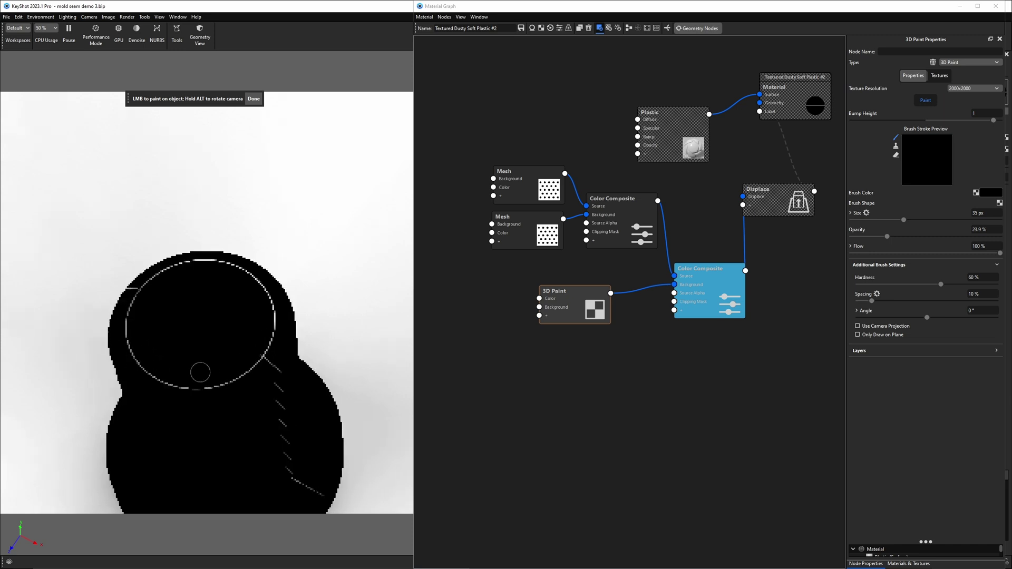
{"action": "left_click", "coordinate": [253, 99]}
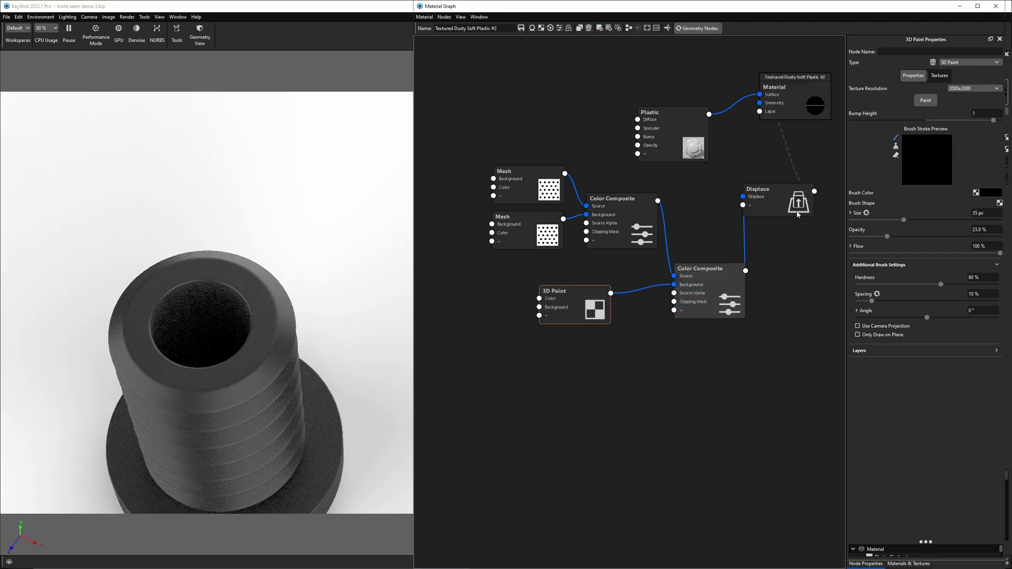
- Re-enable the Displace node's geometry link and examine the displaced seam and rim ring from several angles
{"action": "right_click", "coordinate": [790, 156]}
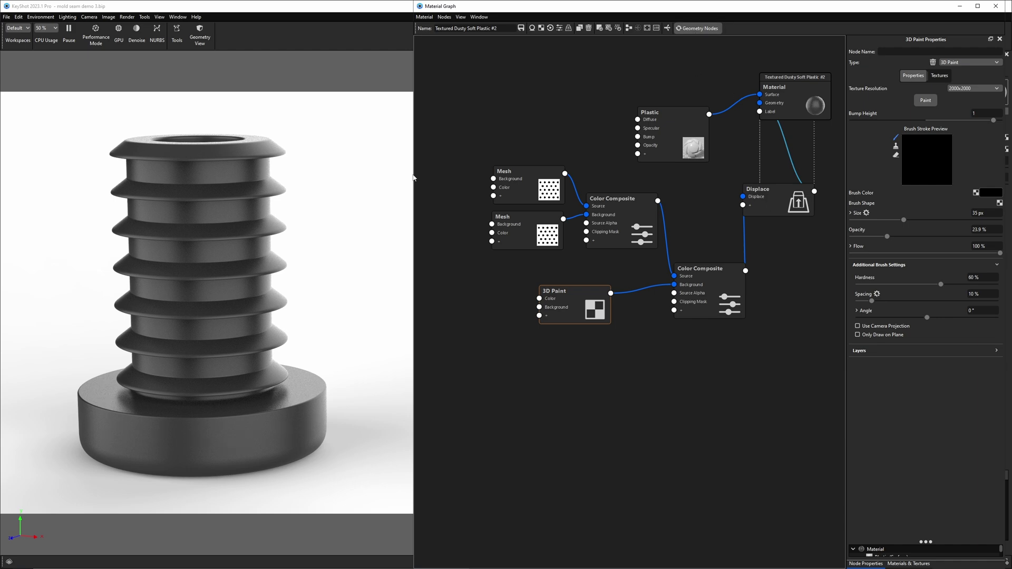
{"action": "left_click_drag", "start_coordinate": [263, 171], "coordinate": [285, 177]}
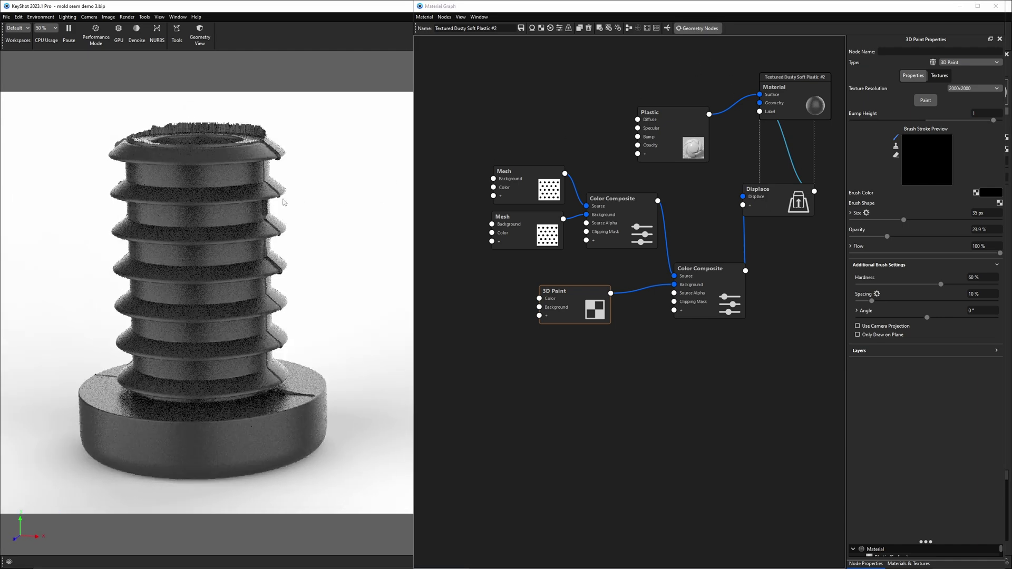
{"action": "left_click_drag", "start_coordinate": [281, 289], "coordinate": [254, 352]}
{"action": "left_click_drag", "start_coordinate": [172, 130], "coordinate": [222, 265]}
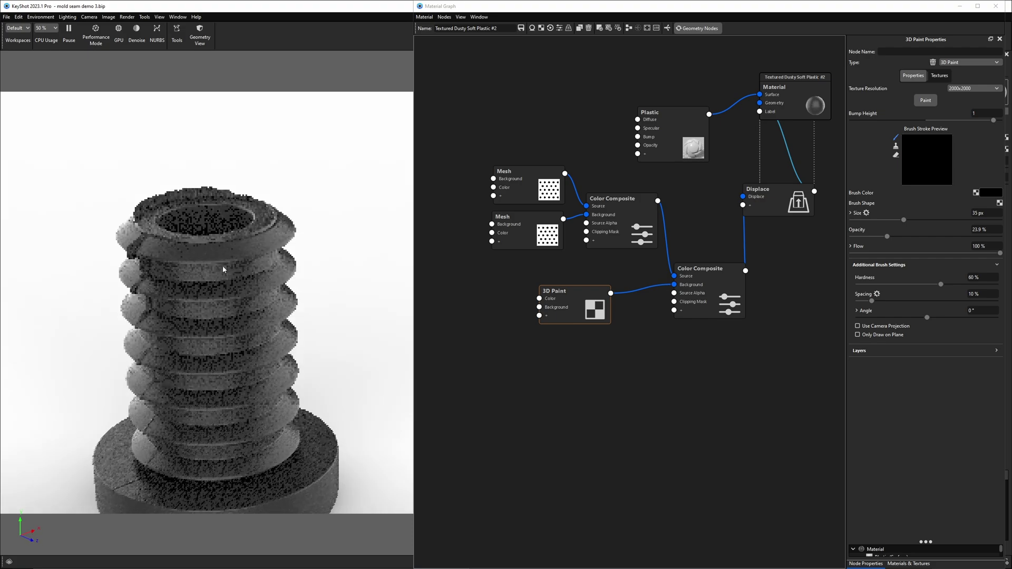
{"action": "middle_click_drag", "start_coordinate": [222, 266], "coordinate": [166, 242]}
{"action": "scroll", "coordinate": [232, 349], "scroll_direction": "up", "scroll_amount": 5}
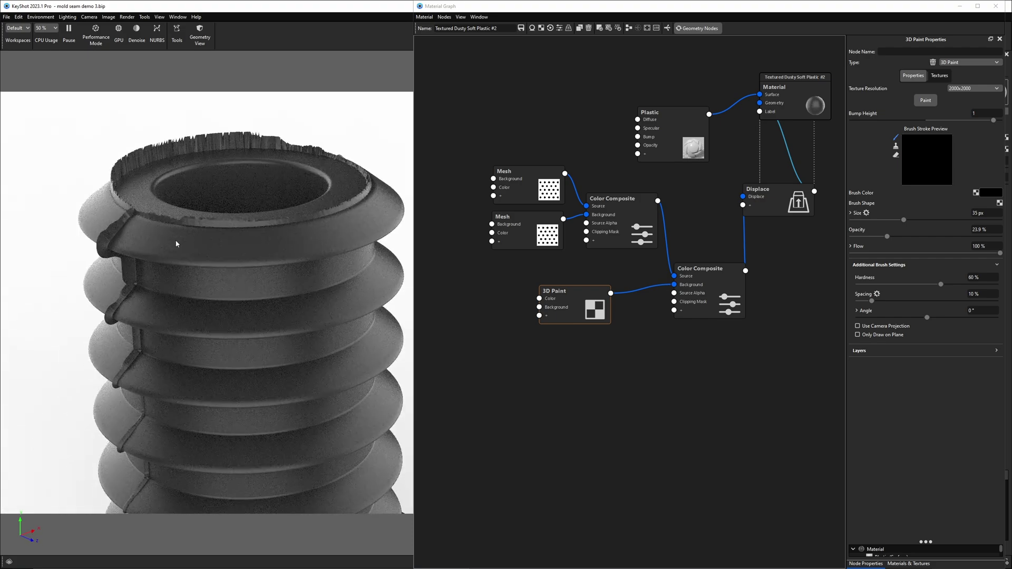
- Preview the lower Color Composite node on the part and disable the Displace geometry link
{"action": "left_click", "coordinate": [726, 280]}
{"action": "right_click", "coordinate": [789, 141]}
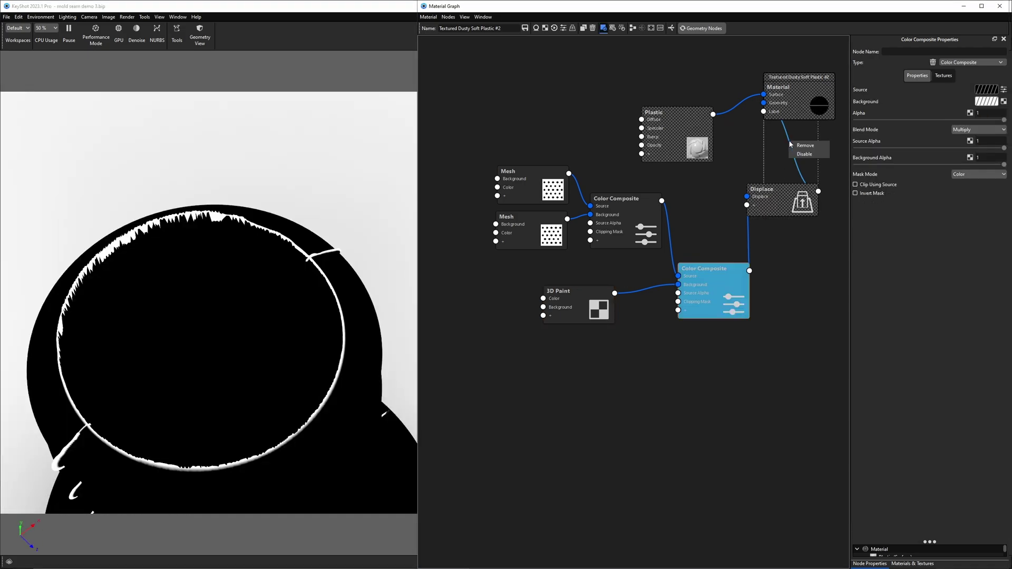
{"action": "left_click", "coordinate": [796, 154]}
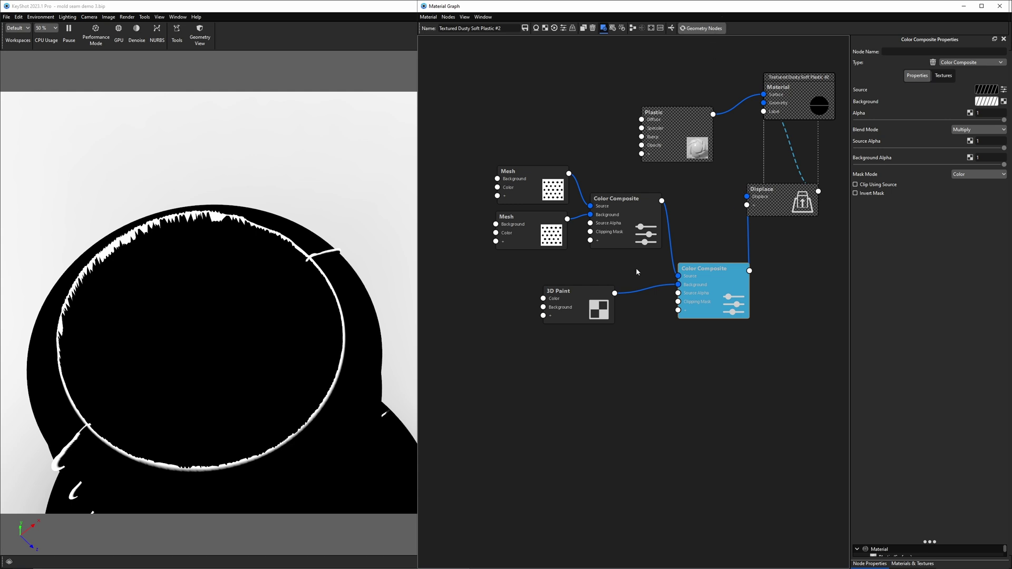
- Resume painting on the 3D Paint node and fade the far side of the rim ring with the 23.9% opacity brush
{"action": "left_click", "coordinate": [581, 299]}
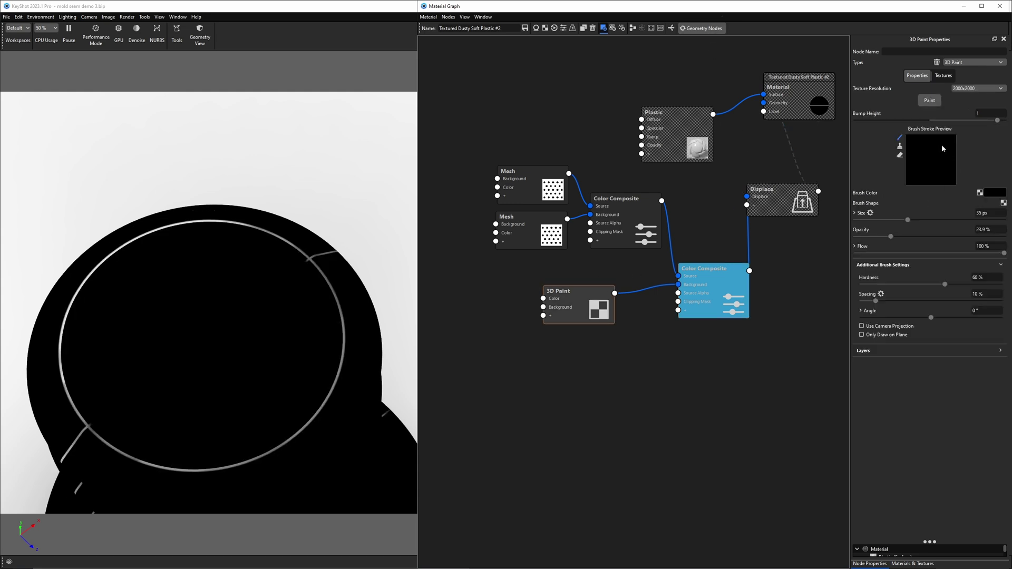
{"action": "left_click", "coordinate": [928, 101]}
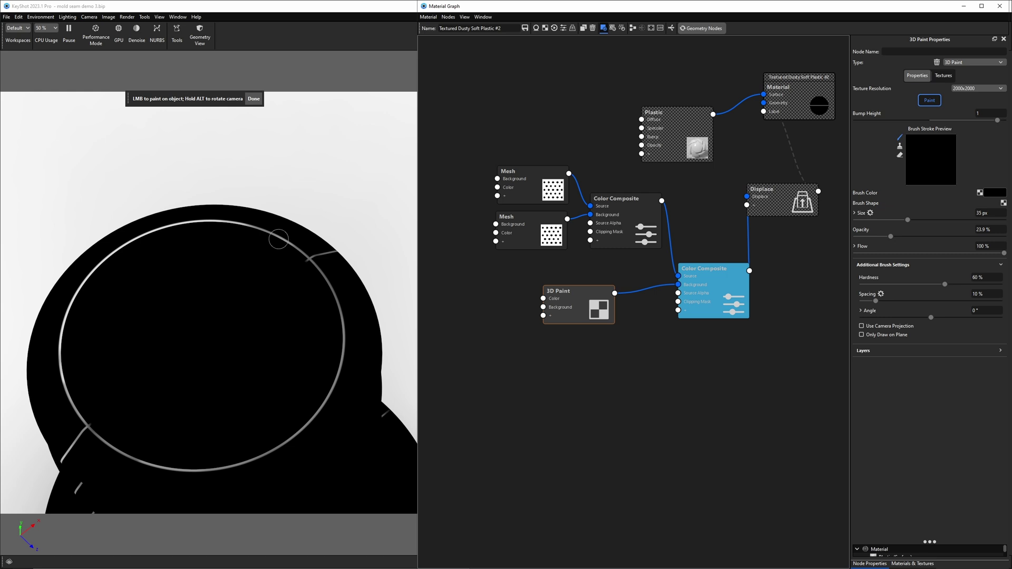
{"action": "mouse_move", "coordinate": [278, 239]}
{"action": "left_mouse_down"}
{"action": "mouse_move", "coordinate": [111, 262]}
{"action": "mouse_move", "coordinate": [211, 221]}
{"action": "mouse_move", "coordinate": [298, 260]}
{"action": "mouse_move", "coordinate": [203, 222]}
{"action": "left_mouse_up"}
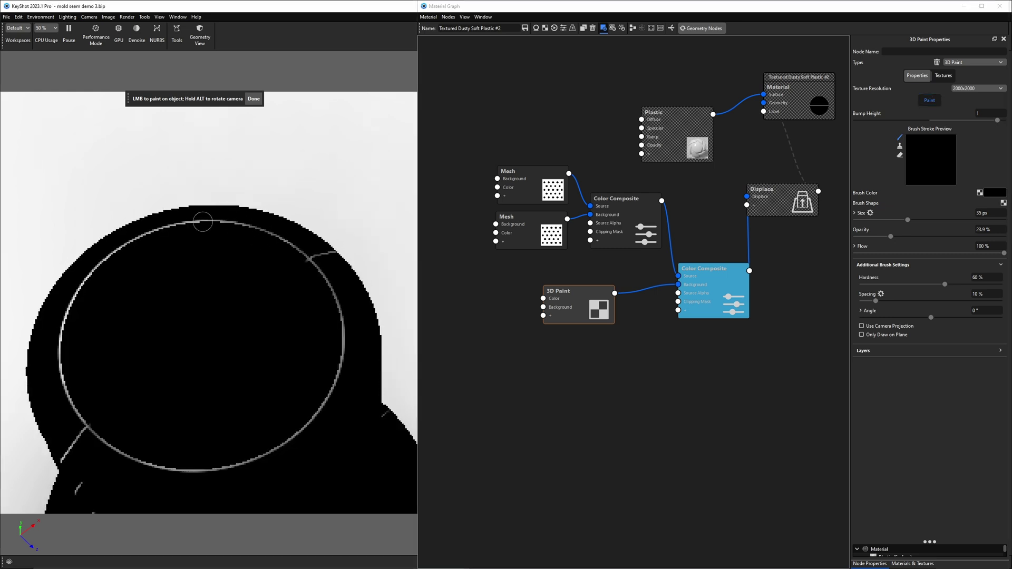
{"action": "mouse_move", "coordinate": [126, 250]}
{"action": "left_mouse_down"}
{"action": "mouse_move", "coordinate": [77, 422]}
{"action": "mouse_move", "coordinate": [60, 330]}
{"action": "mouse_move", "coordinate": [74, 406]}
{"action": "mouse_move", "coordinate": [174, 467]}
{"action": "mouse_move", "coordinate": [208, 469]}
{"action": "mouse_move", "coordinate": [324, 411]}
{"action": "mouse_move", "coordinate": [251, 469]}
{"action": "mouse_move", "coordinate": [357, 296]}
{"action": "mouse_move", "coordinate": [334, 342]}
{"action": "mouse_move", "coordinate": [278, 277]}
{"action": "mouse_move", "coordinate": [333, 252]}
{"action": "mouse_move", "coordinate": [203, 221]}
{"action": "left_mouse_up"}
- Paint over the vertical seams along the threads on both sides of the part at 23.9% opacity, and finish painting
{"action": "mouse_move", "coordinate": [176, 448]}
{"action": "left_mouse_down", "text": "alt"}
{"action": "mouse_move", "coordinate": [228, 359]}
{"action": "mouse_move", "coordinate": [193, 291]}
{"action": "mouse_move", "coordinate": [176, 180]}
{"action": "mouse_move", "coordinate": [171, 200]}
{"action": "left_mouse_up", "text": "alt"}
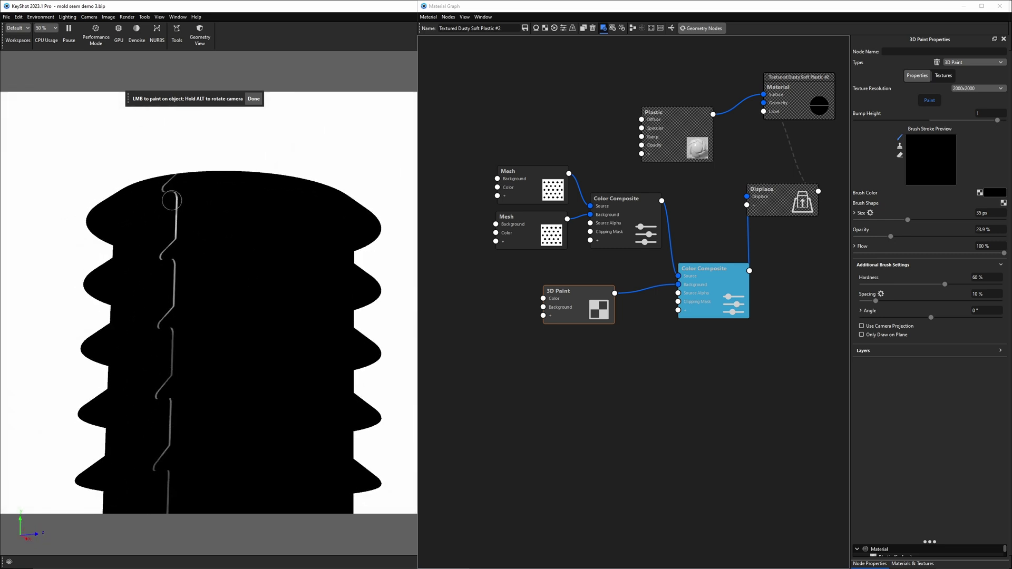
{"action": "left_click_drag", "start_coordinate": [207, 361], "coordinate": [207, 278], "text": "alt"}
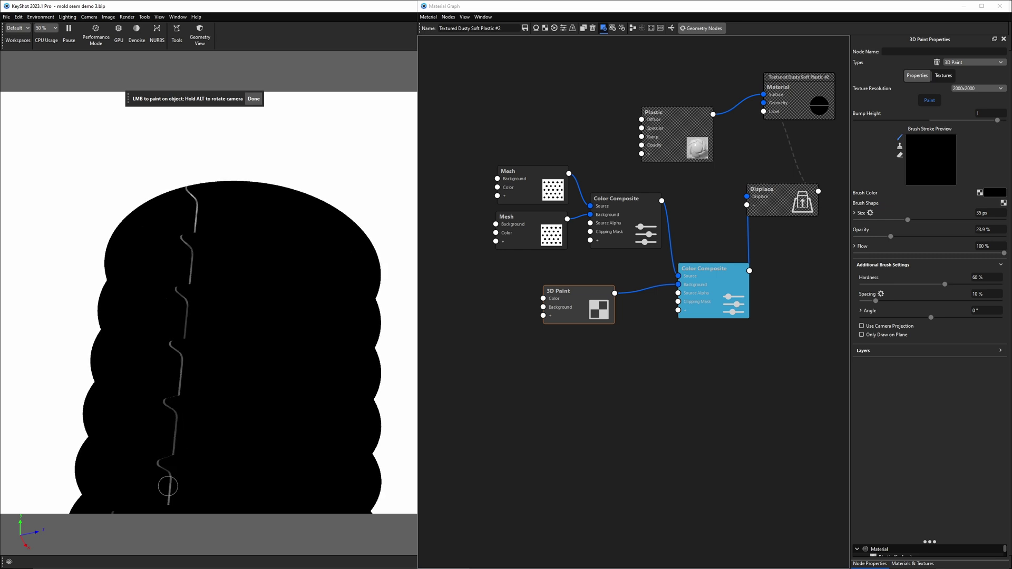
{"action": "mouse_move", "coordinate": [235, 282]}
{"action": "left_mouse_down", "text": "alt"}
{"action": "mouse_move", "coordinate": [251, 305]}
{"action": "mouse_move", "coordinate": [263, 418]}
{"action": "left_mouse_up", "text": "alt"}
{"action": "mouse_move", "coordinate": [269, 469]}
{"action": "left_mouse_down", "text": "alt"}
{"action": "mouse_move", "coordinate": [248, 305]}
{"action": "mouse_move", "coordinate": [214, 395]}
{"action": "left_mouse_up", "text": "alt"}
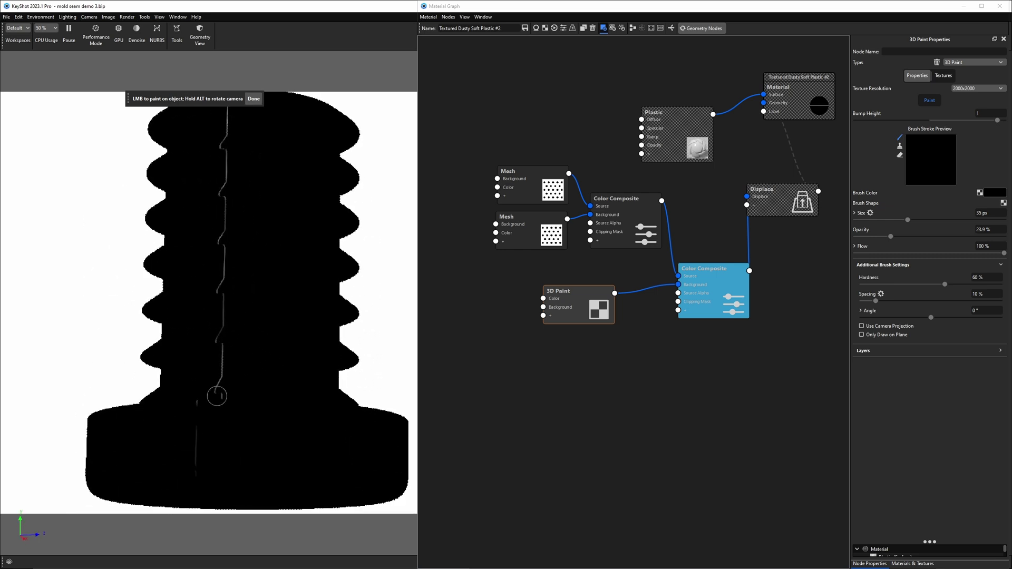
{"action": "mouse_move", "coordinate": [288, 332]}
{"action": "left_mouse_down", "text": "alt"}
{"action": "mouse_move", "coordinate": [84, 350]}
{"action": "mouse_move", "coordinate": [102, 323]}
{"action": "mouse_move", "coordinate": [166, 307]}
{"action": "mouse_move", "coordinate": [254, 202]}
{"action": "left_mouse_up", "text": "alt"}
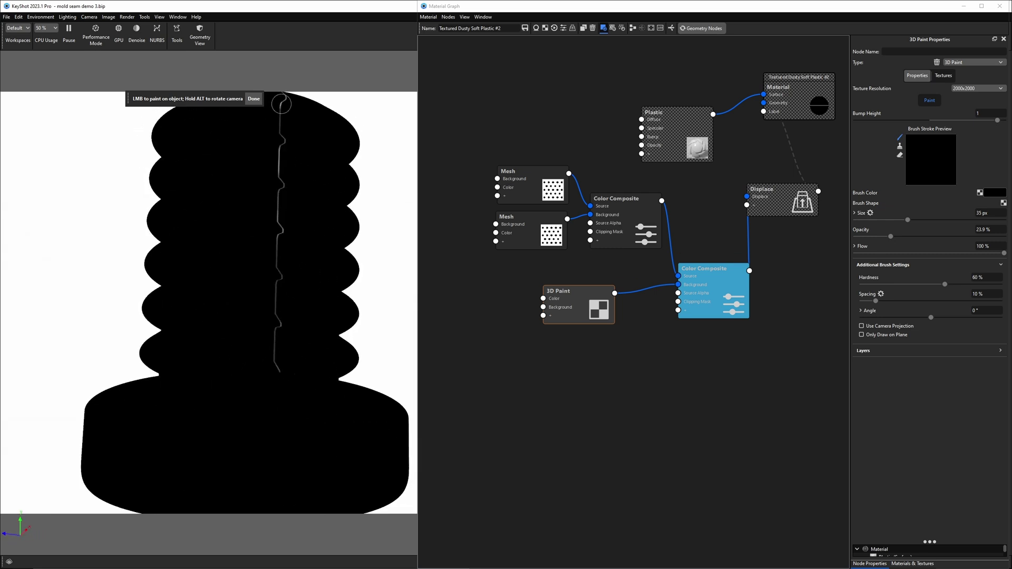
{"action": "left_click_drag", "start_coordinate": [295, 250], "coordinate": [240, 310], "text": "alt"}
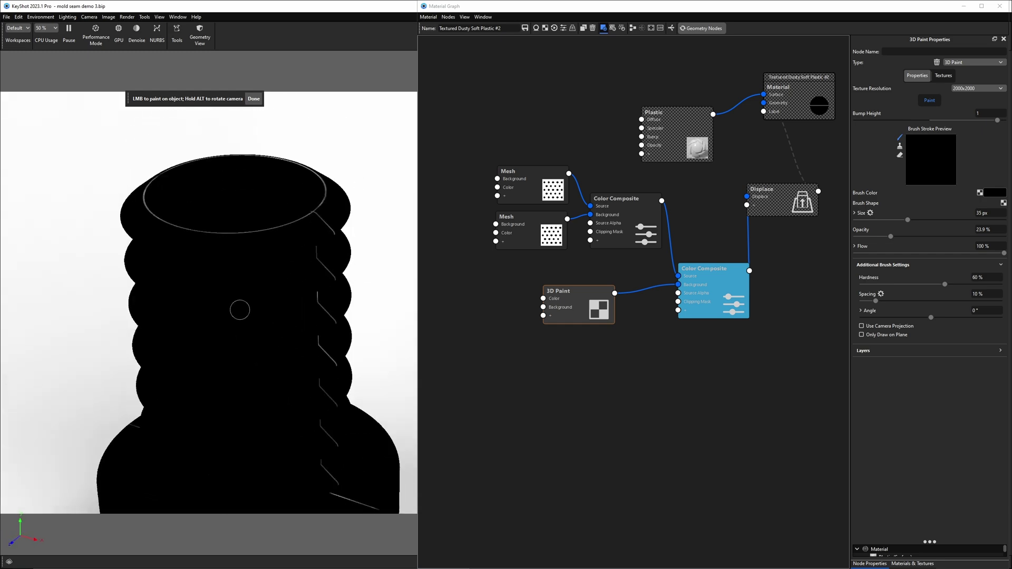
{"action": "left_click", "coordinate": [253, 99]}
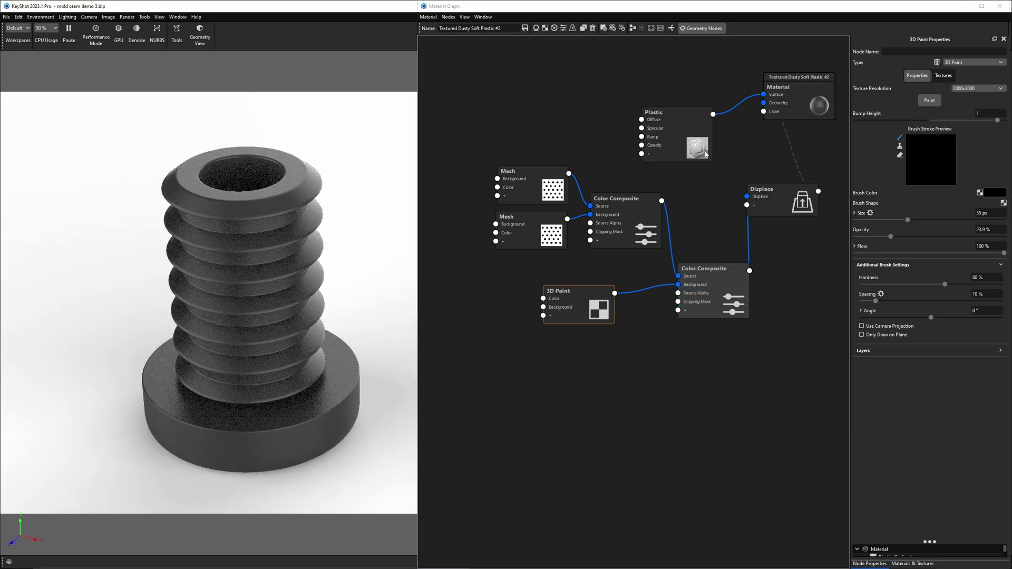
- Enable the Displace geometry link again and view the part with its reduced seam and rim ring
{"action": "left_click", "coordinate": [792, 151]}
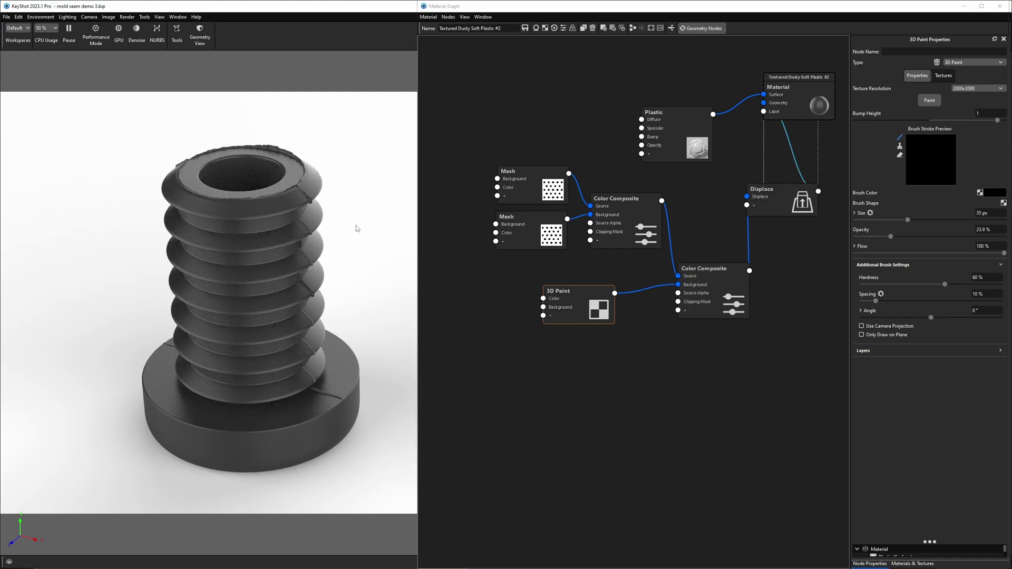
{"action": "left_click_drag", "start_coordinate": [356, 225], "coordinate": [351, 232]}
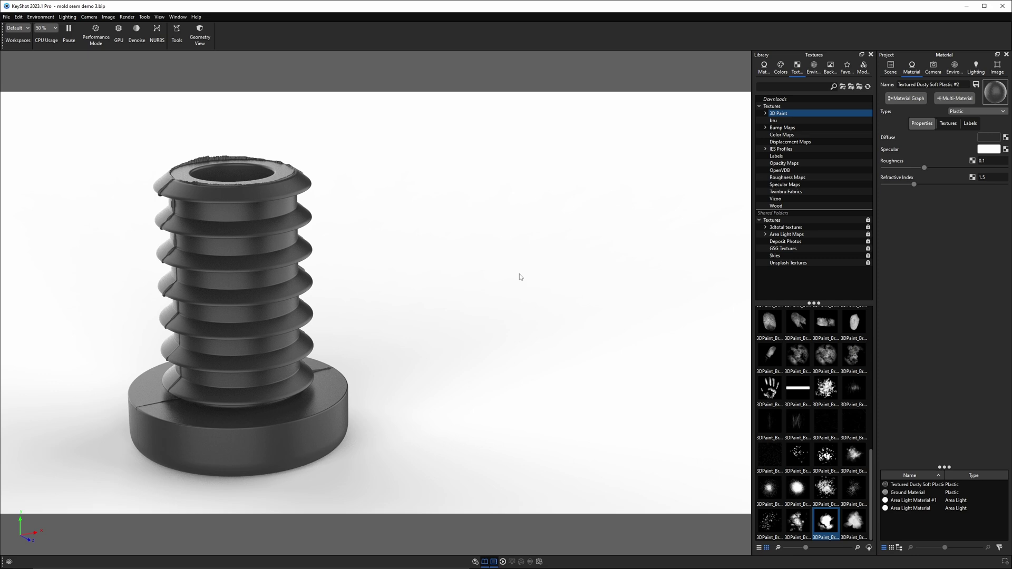